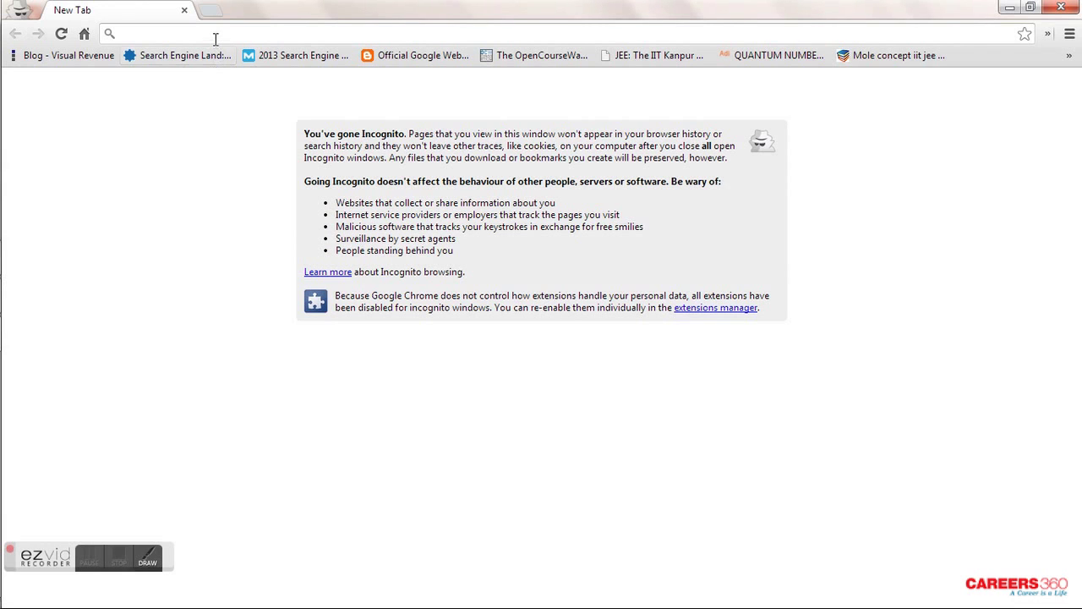
# - Load jeemain.nic.in and open the Information Bulletin in a new tab
pyautogui.write('jeemain')
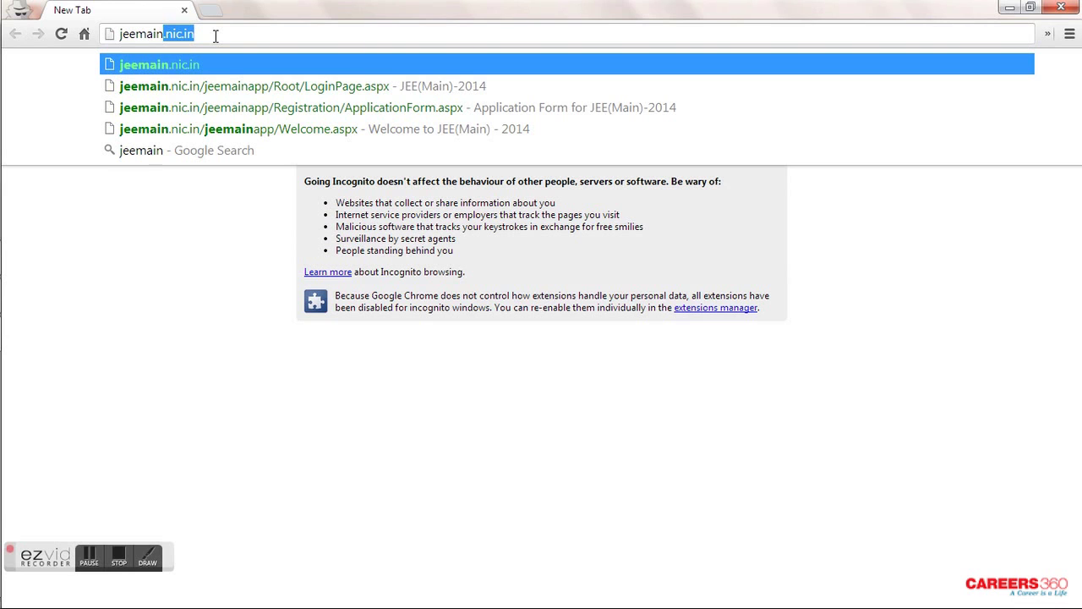
pyautogui.write('.nic.in')
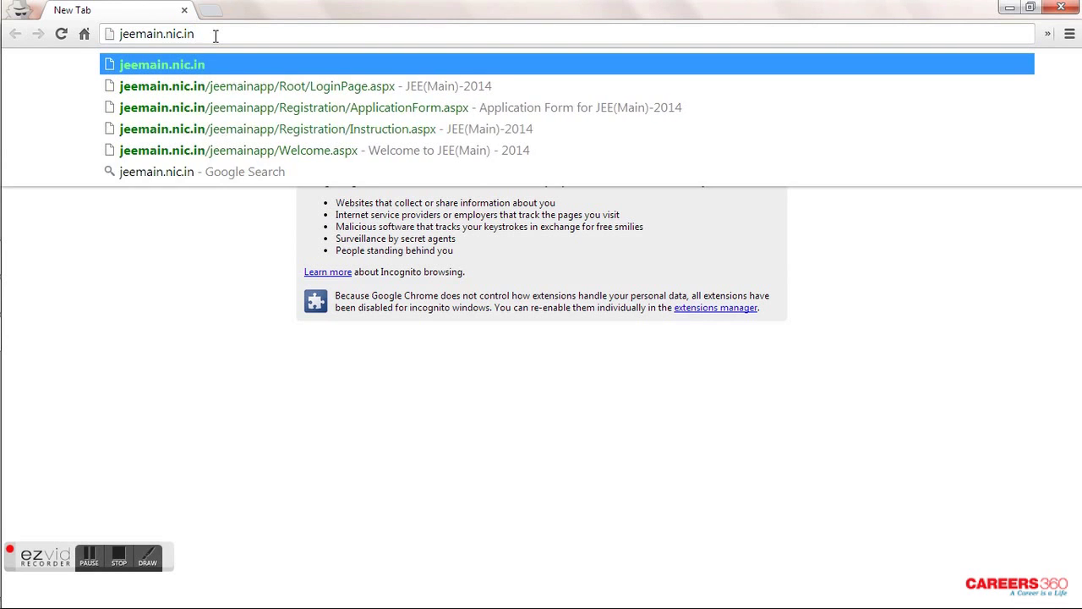
pyautogui.press('Return')
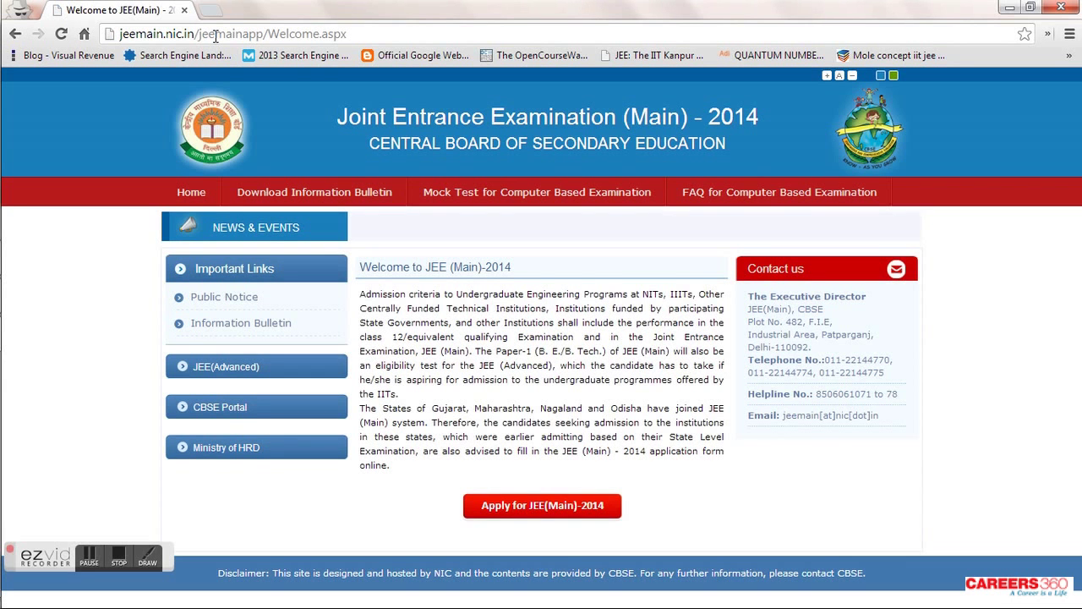
pyautogui.rightClick(273, 330)
pyautogui.click(321, 336)
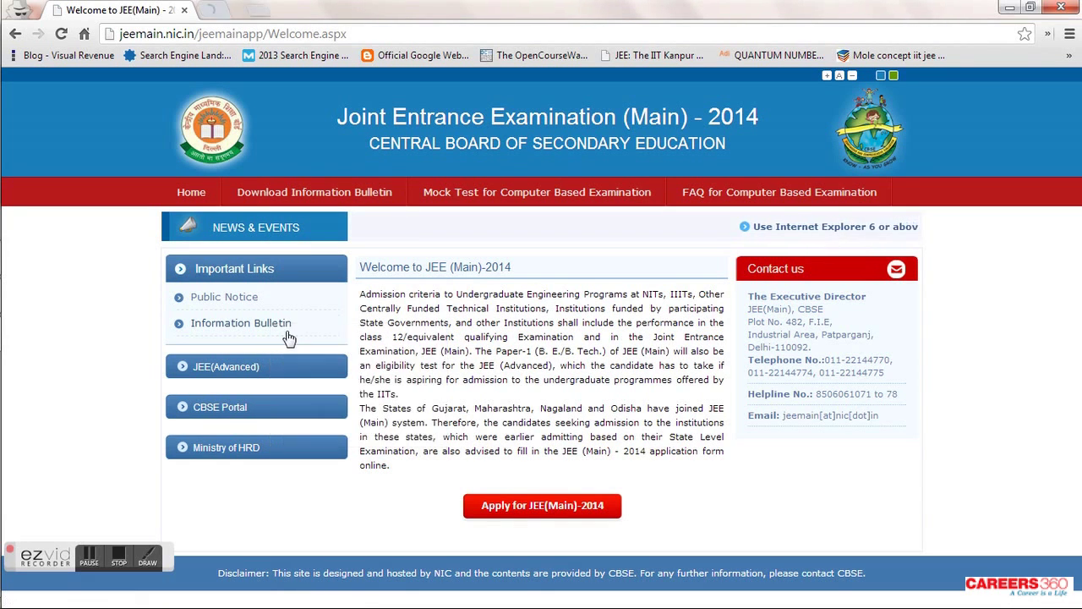
# - In a new tab, go to Careers360 Engineering and open 'How to fill JEE Main 2014 Application!'
pyautogui.click(363, 8)
pyautogui.write('engineering.careers360.com')
pyautogui.press('Return')
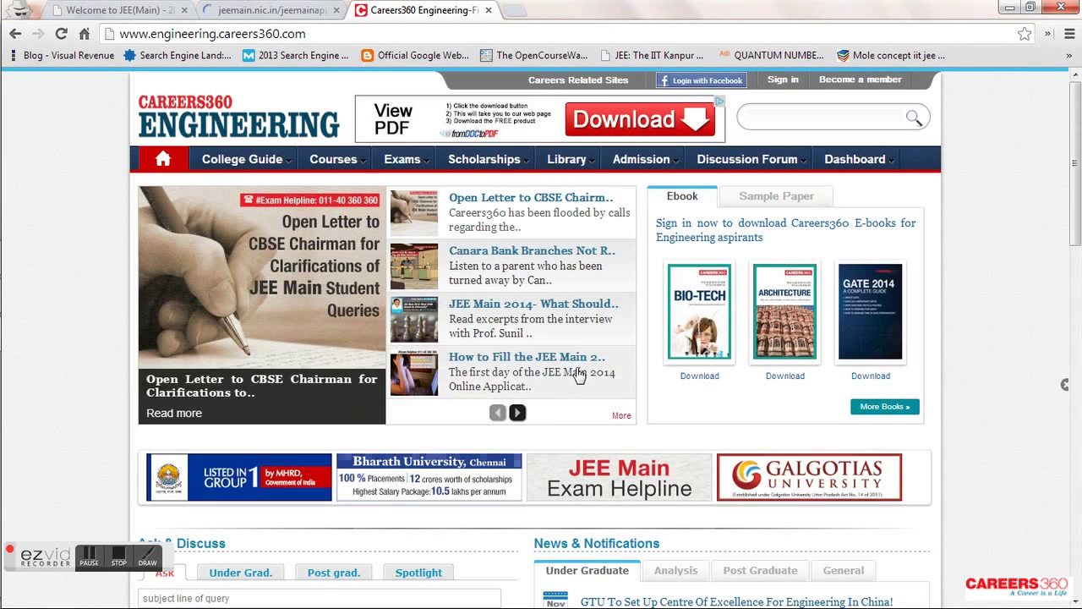
pyautogui.click(518, 414)
pyautogui.moveTo(447, 225)
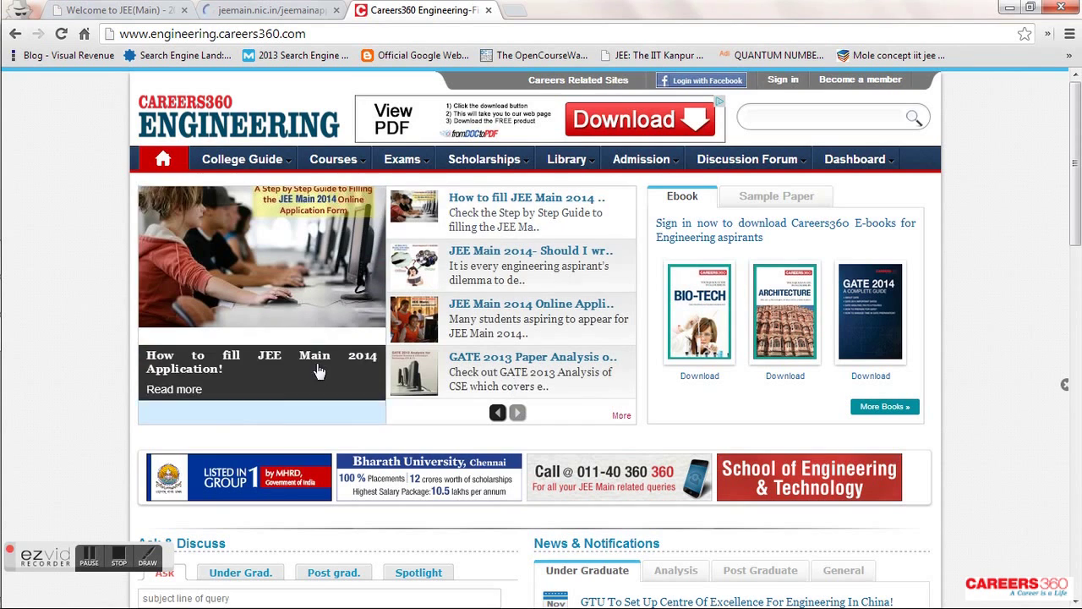
pyautogui.click(296, 384)
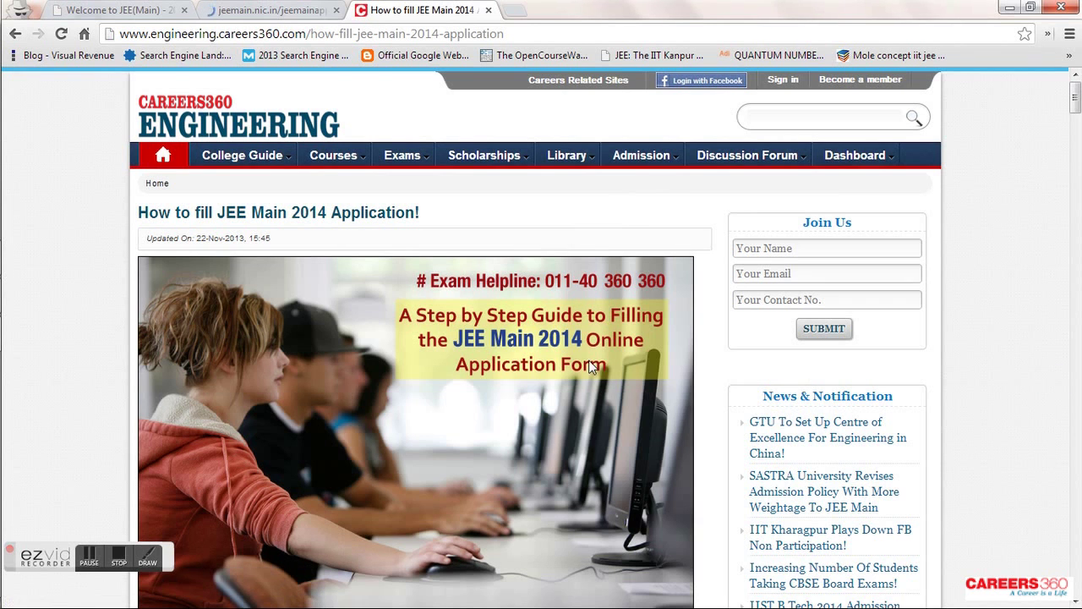
# - Read the Careers360 application guide down to its comments section
pyautogui.scroll(-1, 589, 359)
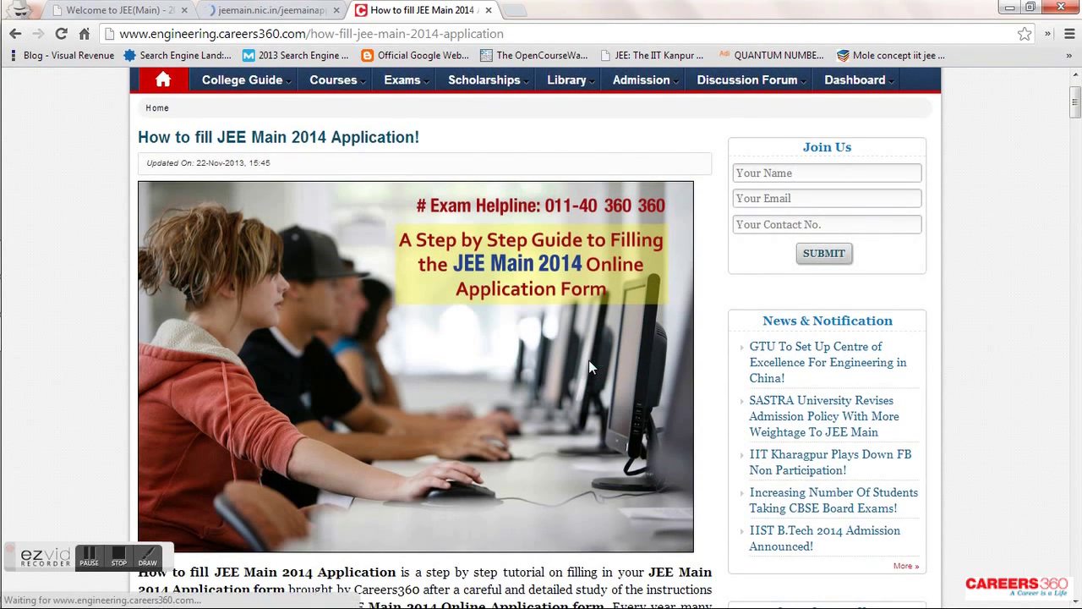
pyautogui.scroll(-1, 589, 359)
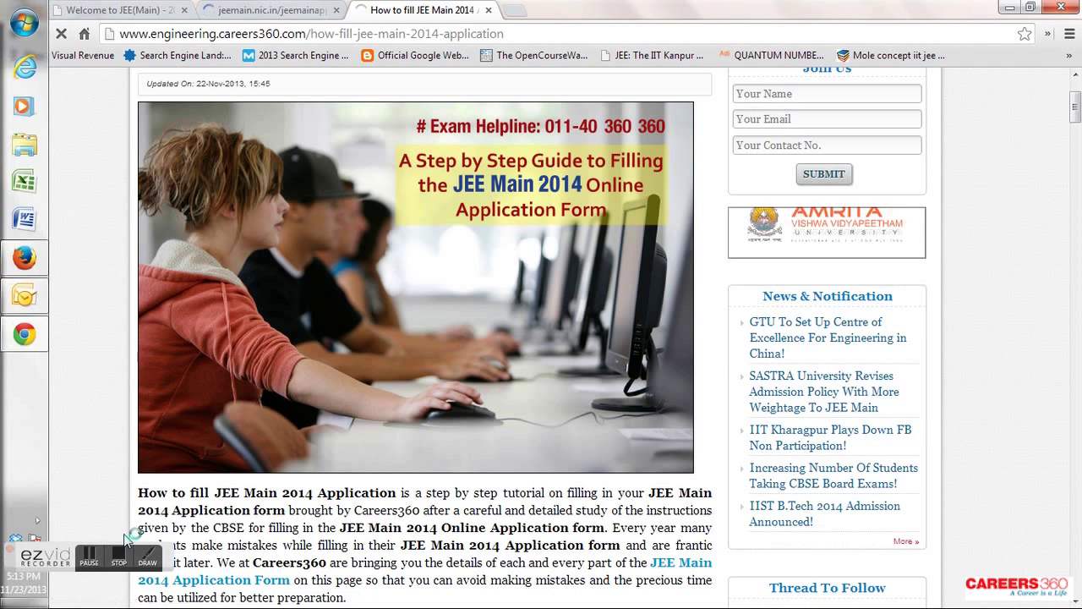
pyautogui.click(147, 563)
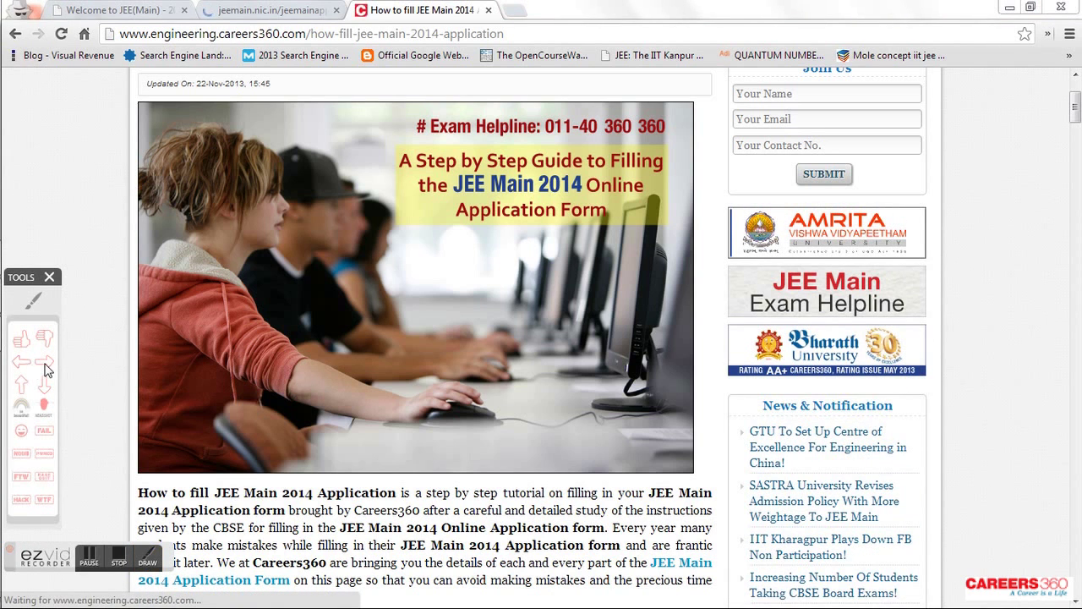
pyautogui.click(324, 197)
pyautogui.rightClick(358, 346)
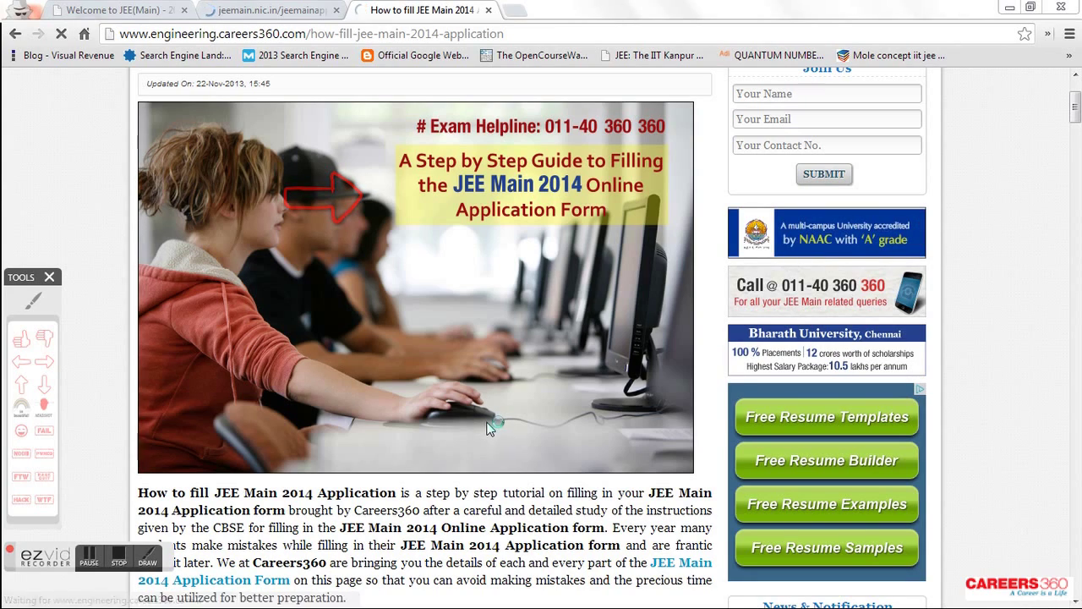
pyautogui.scroll(-3, 511, 513)
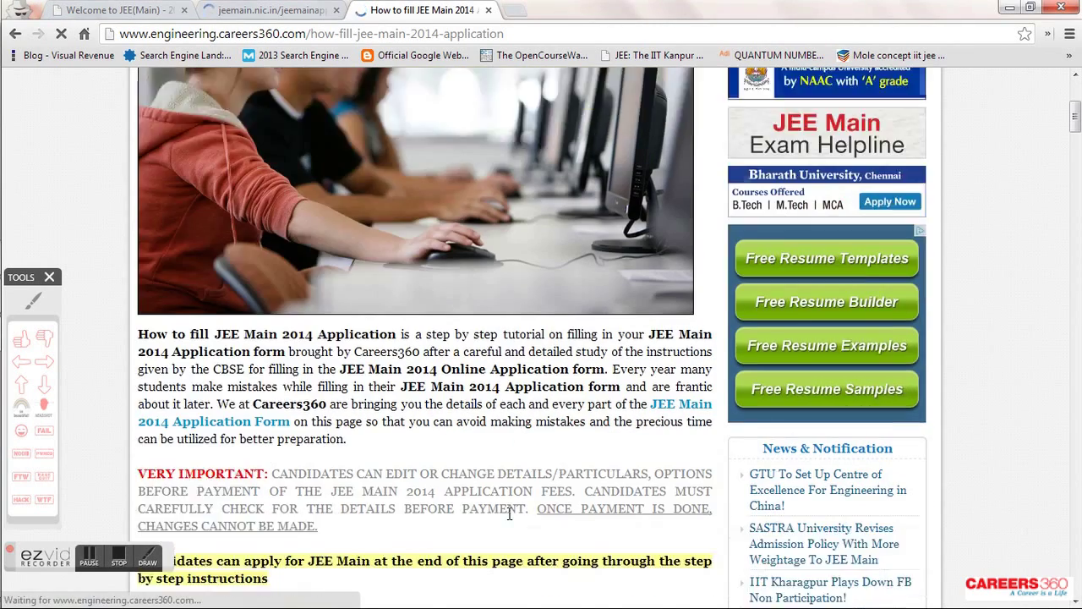
pyautogui.scroll(-10, 509, 513)
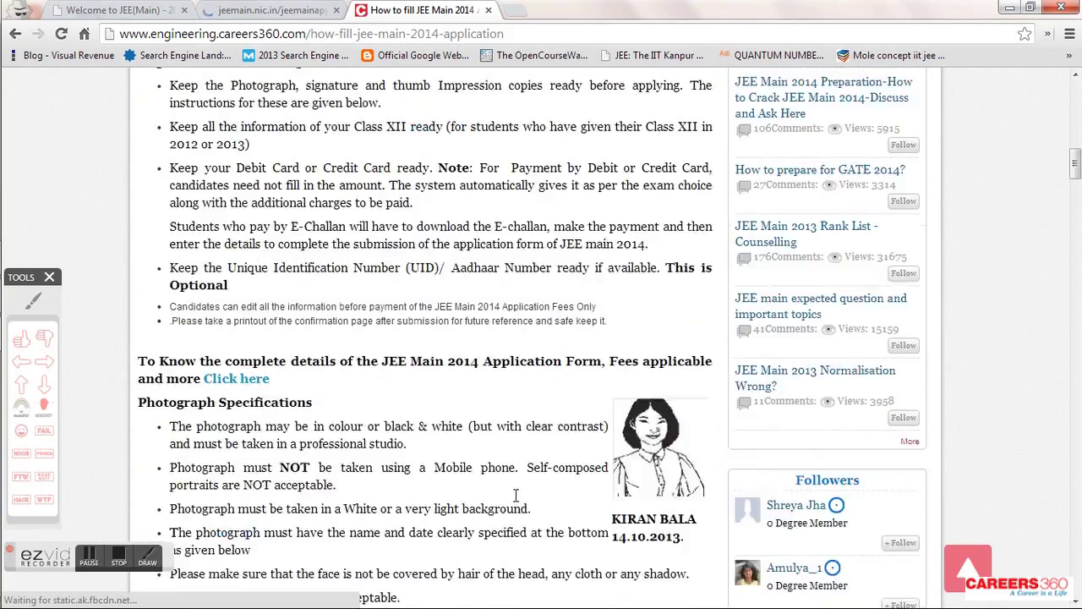
pyautogui.scroll(-10, 508, 461)
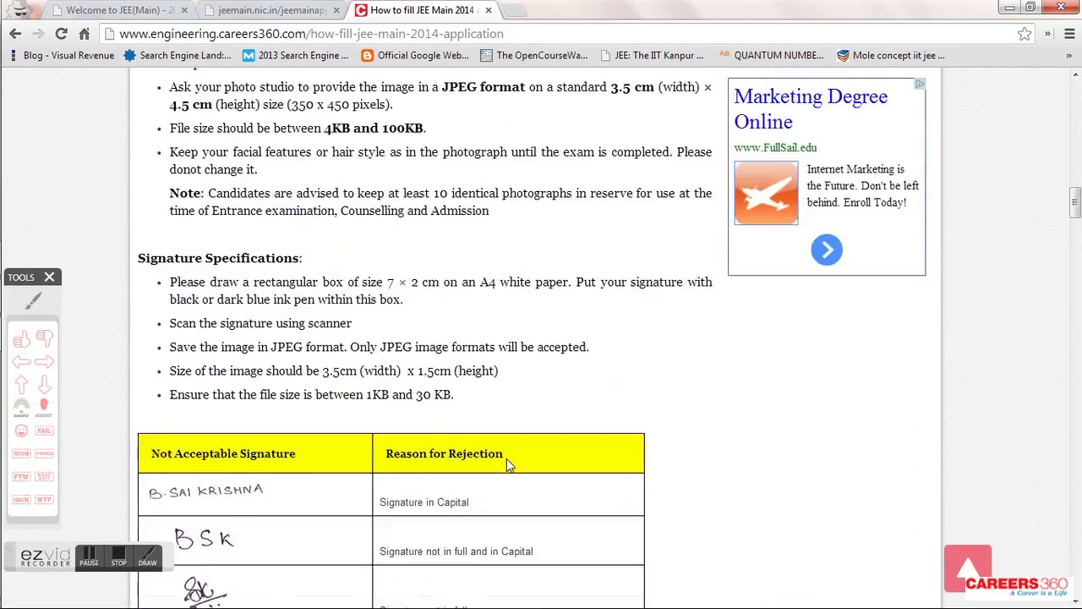
pyautogui.scroll(-15, 509, 465)
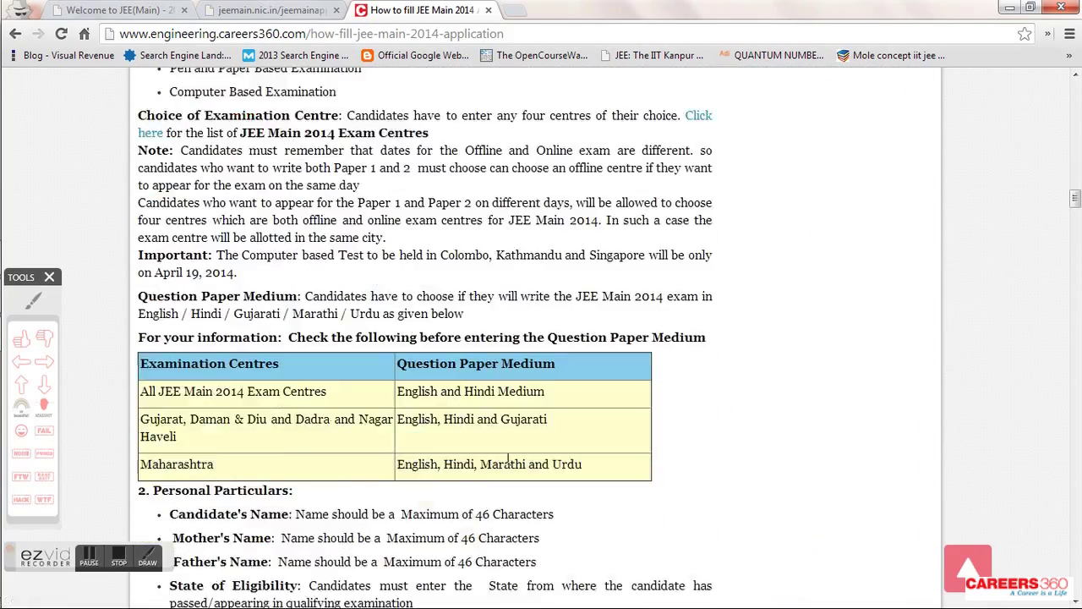
pyautogui.scroll(-18, 508, 465)
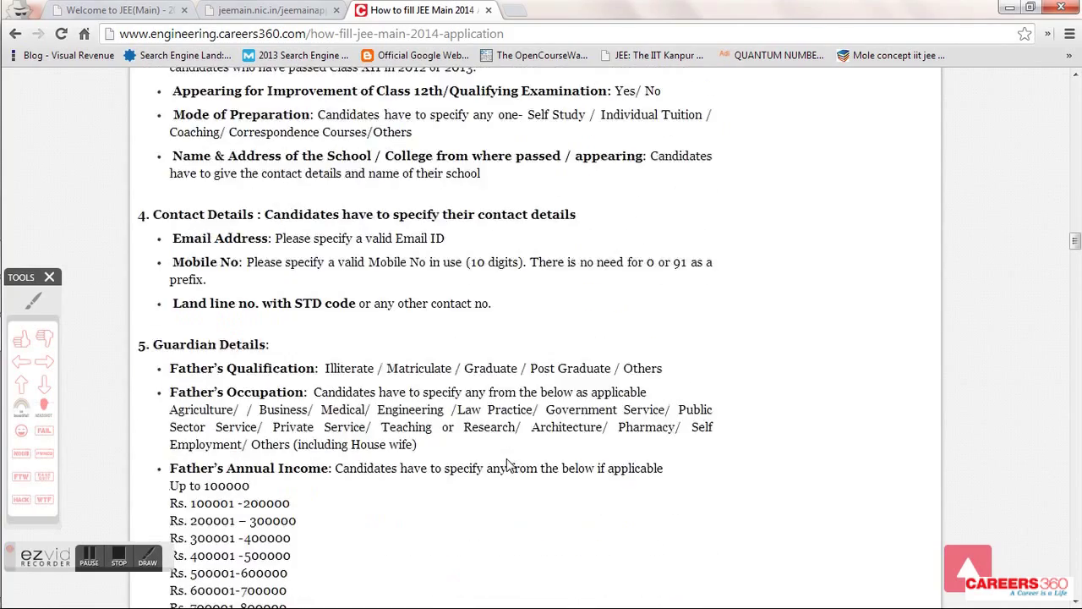
pyautogui.scroll(-20, 508, 465)
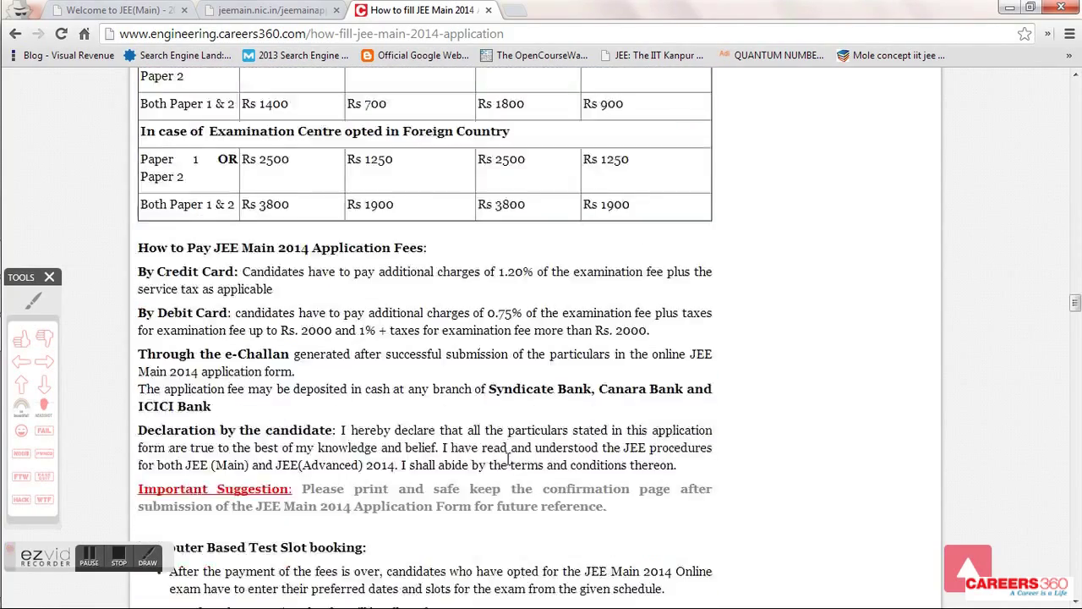
pyautogui.scroll(-4, 508, 459)
pyautogui.scroll(-6, 727, 505)
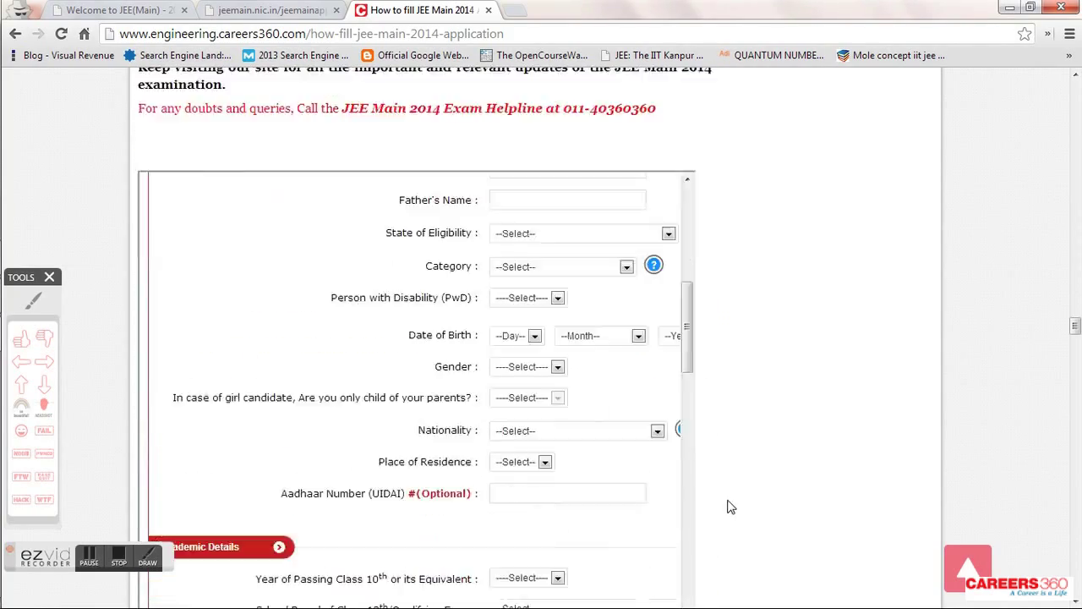
pyautogui.scroll(-5, 729, 505)
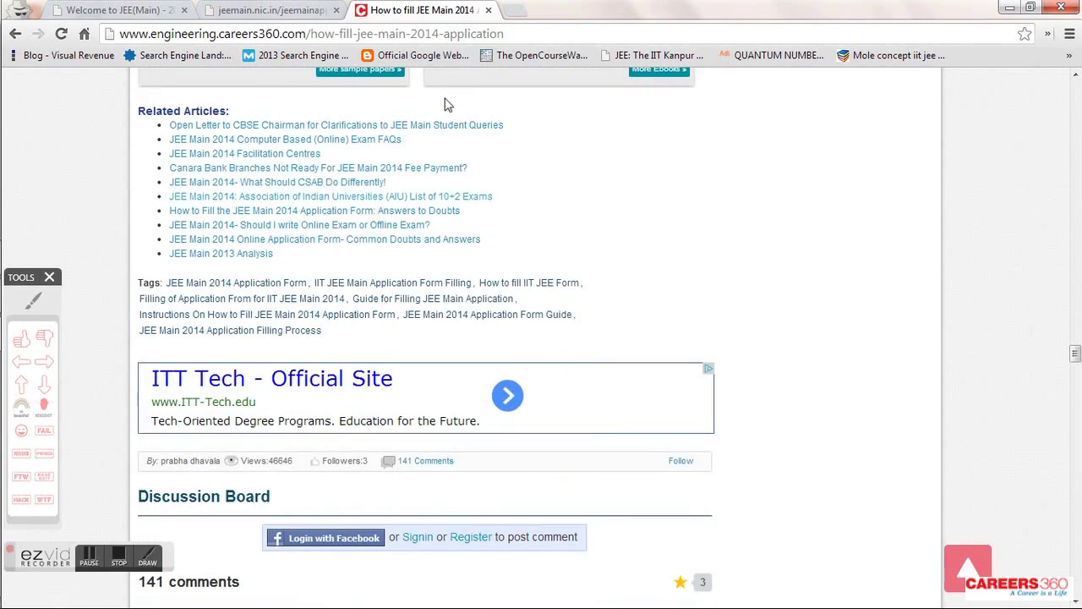
# - Switch to the Information Bulletin PDF and scroll to the Important Instructions page
pyautogui.click(313, 10)
pyautogui.scroll(-10, 507, 207)
pyautogui.scroll(-3, 507, 207)
# - Close the PDF and article tabs and start a new JEE(Main)-2014 candidate registration
pyautogui.click(336, 10)
pyautogui.click(335, 10)
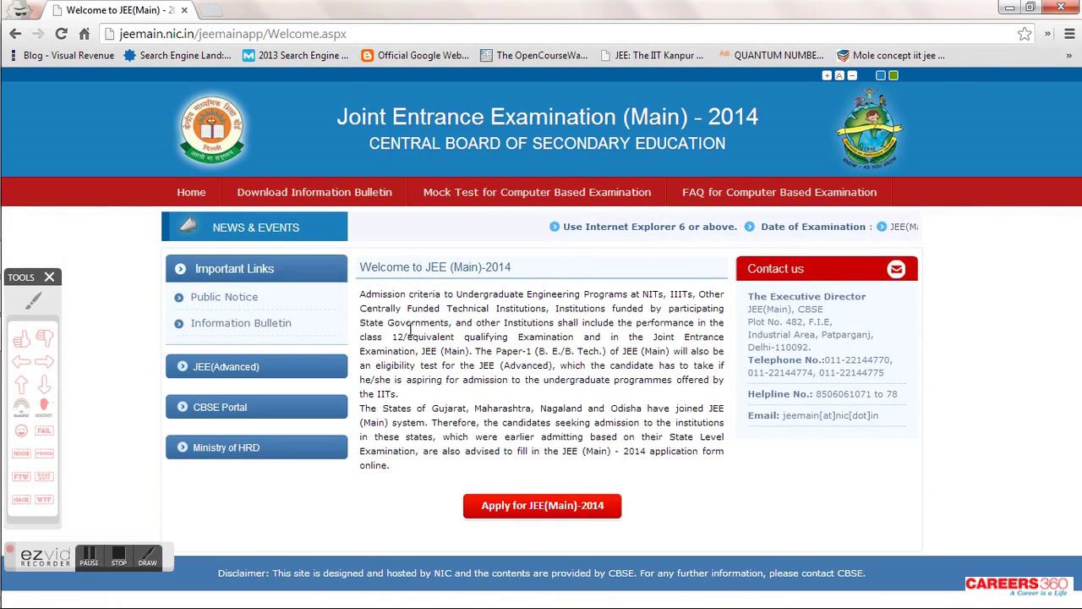
pyautogui.click(47, 359)
pyautogui.click(398, 512)
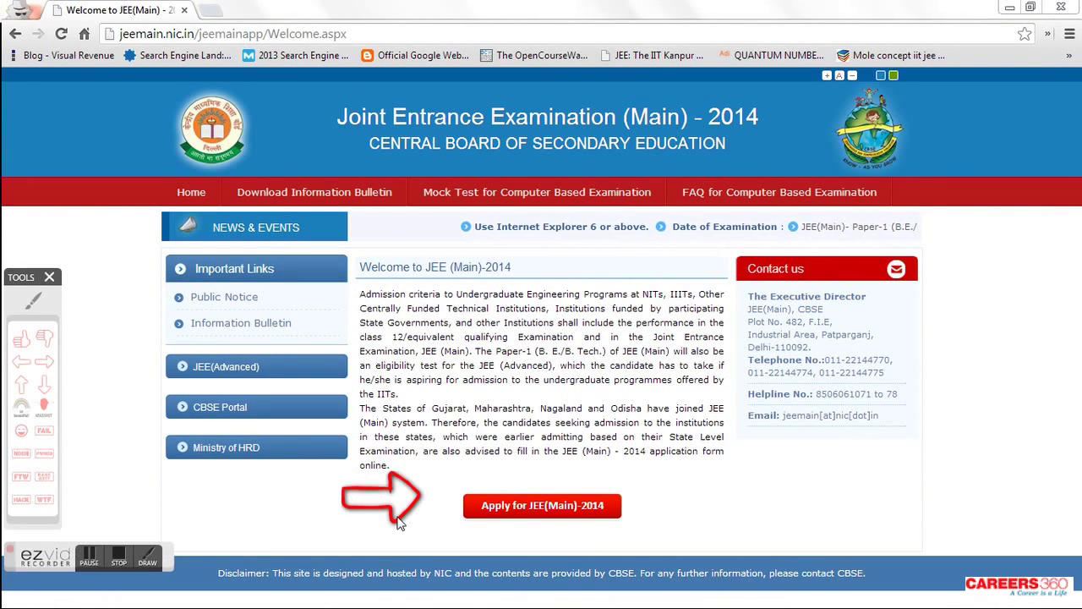
pyautogui.click(511, 510)
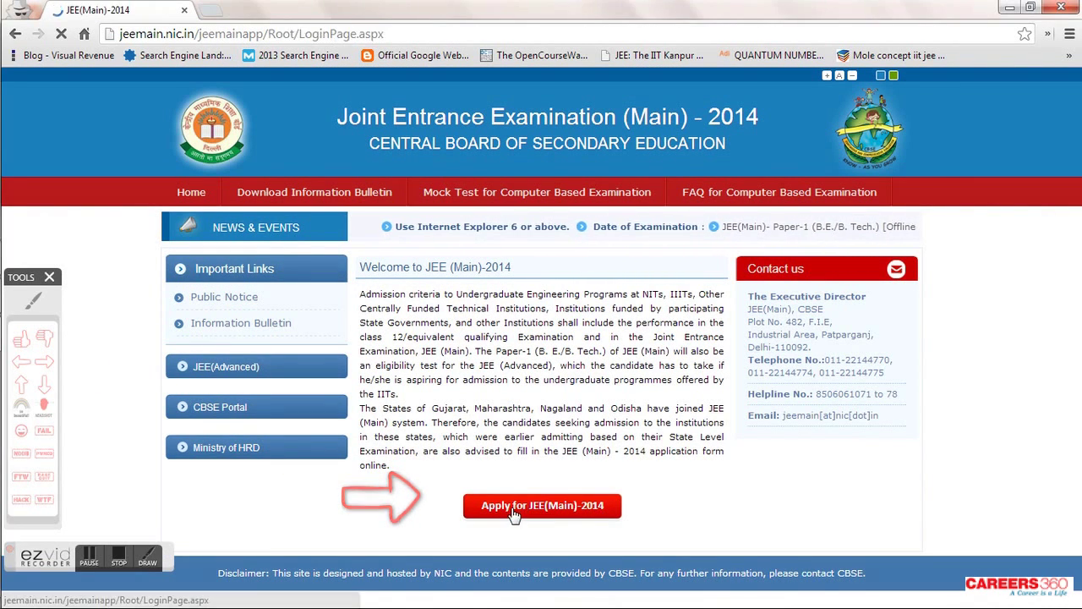
pyautogui.click(44, 362)
pyautogui.click(187, 434)
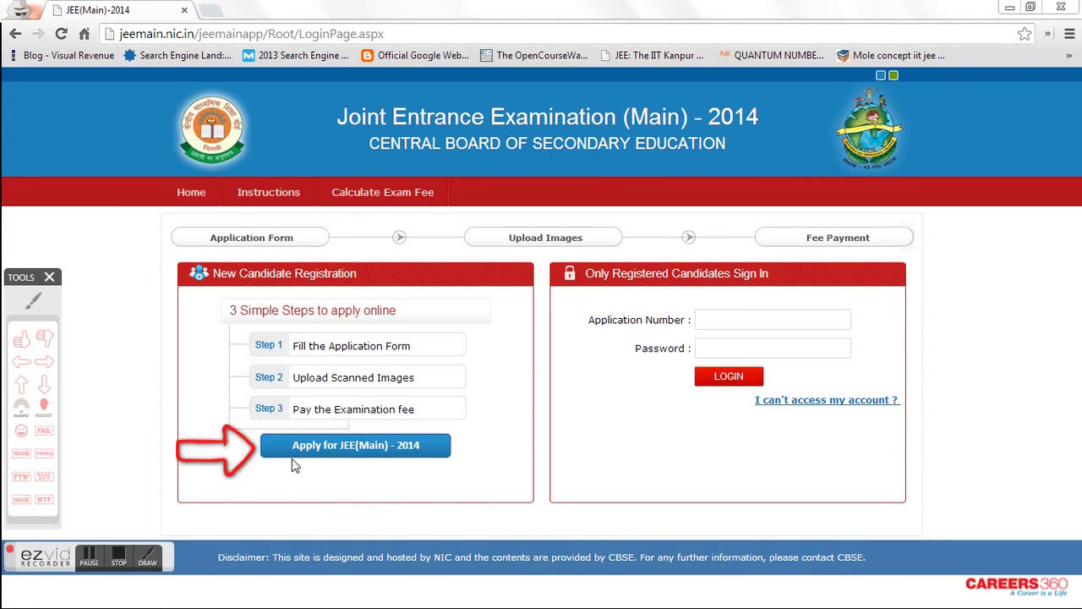
pyautogui.click(330, 448)
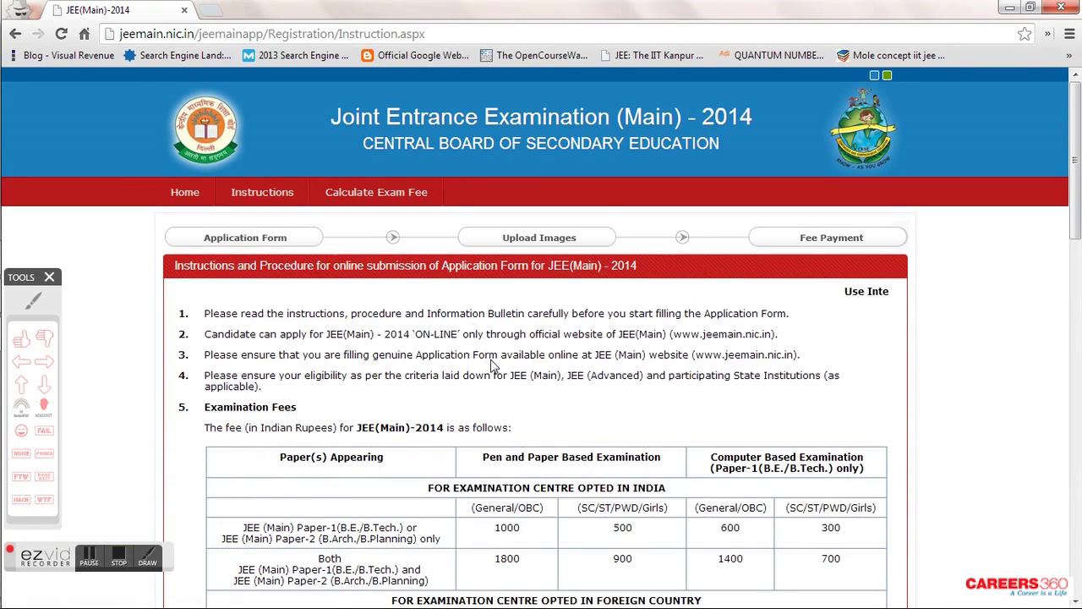
# - Read the online application instructions to the end and proceed to the application form
pyautogui.scroll(-5, 494, 365)
pyautogui.scroll(-4, 495, 366)
pyautogui.scroll(-5, 492, 360)
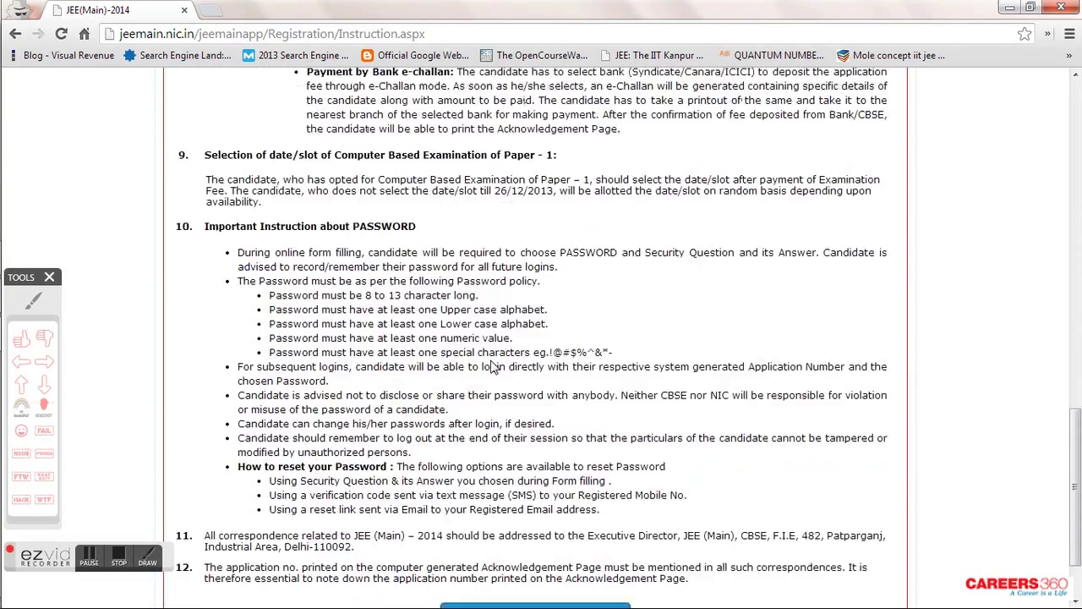
pyautogui.scroll(-1, 493, 365)
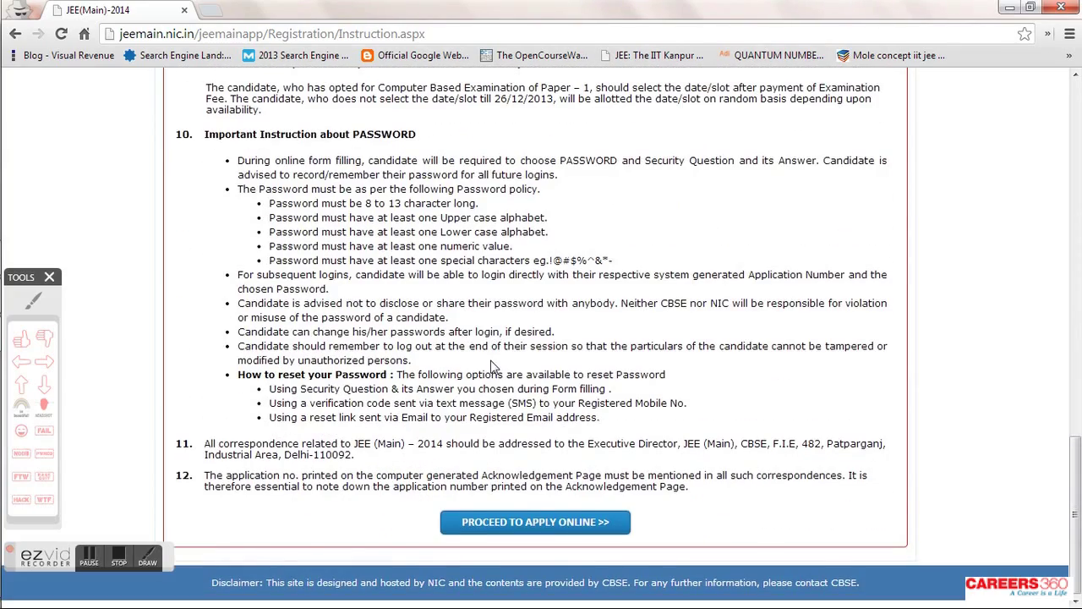
pyautogui.click(44, 363)
pyautogui.click(355, 505)
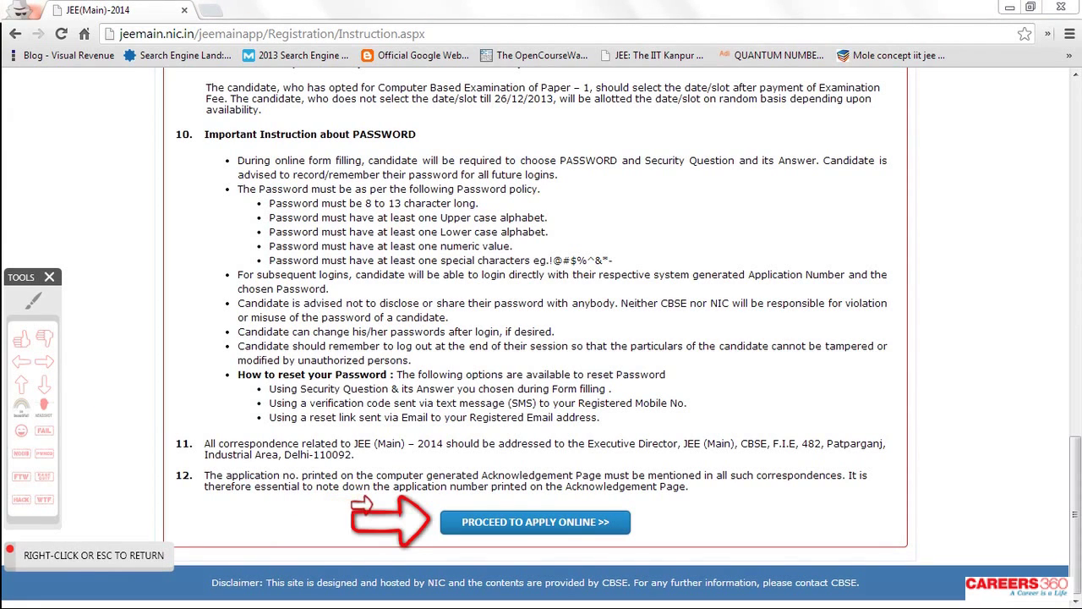
pyautogui.rightClick(420, 541)
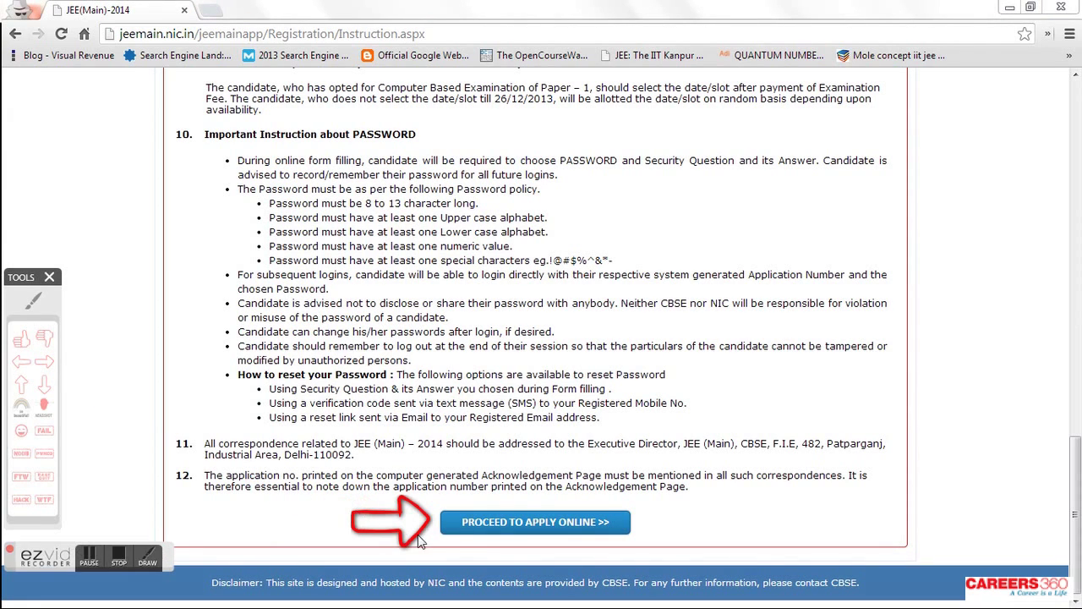
pyautogui.click(521, 530)
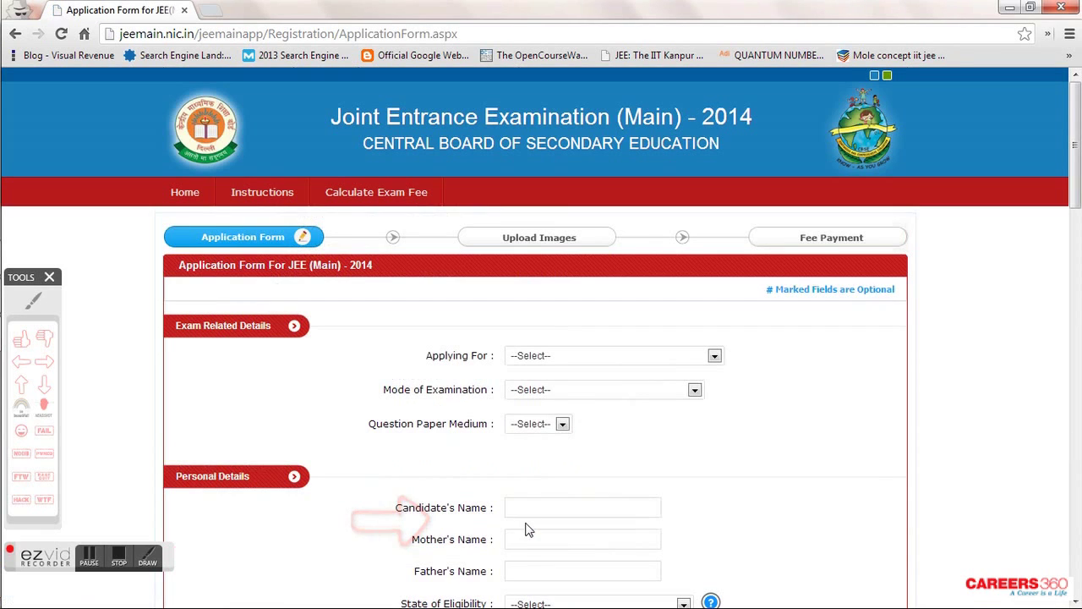
# - Set Applying For to Paper 1 only in pen-and-paper mode, leaving centres and medium unset
pyautogui.scroll(-2, 437, 380)
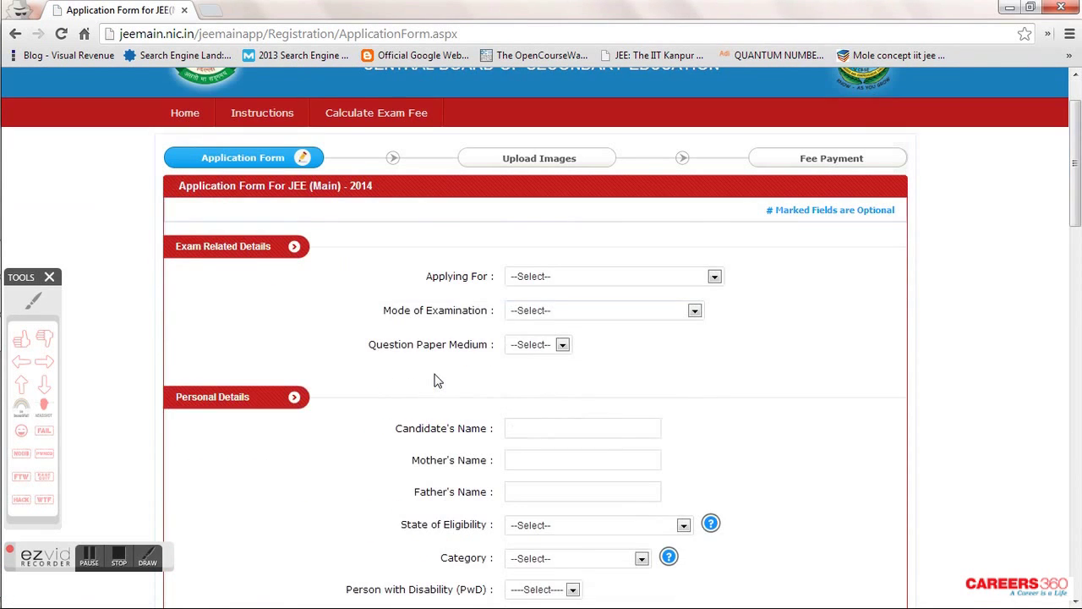
pyautogui.scroll(-2, 436, 381)
pyautogui.click(573, 203)
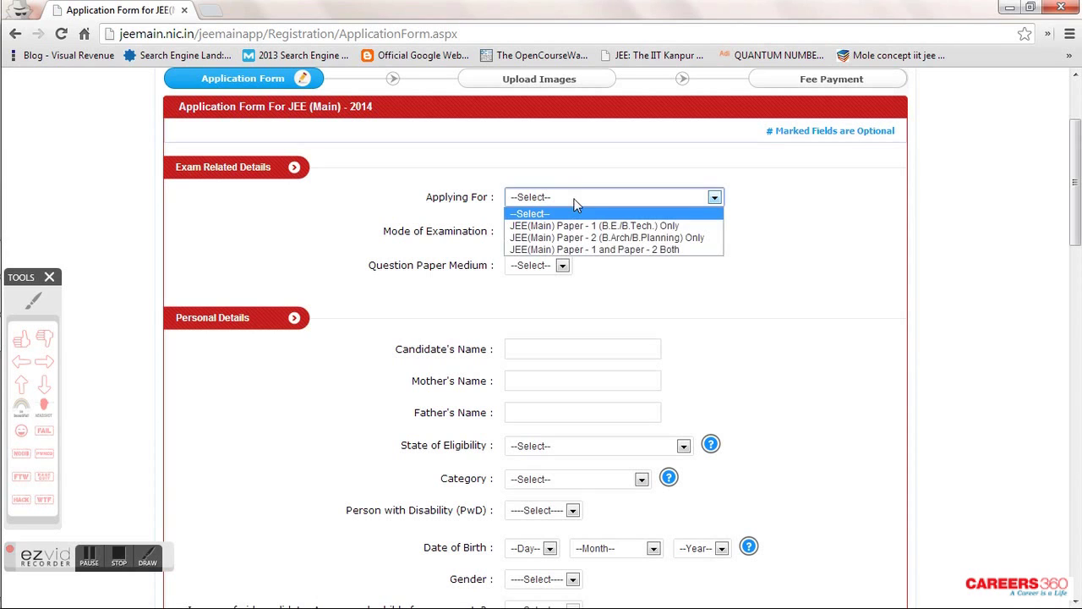
pyautogui.click(580, 226)
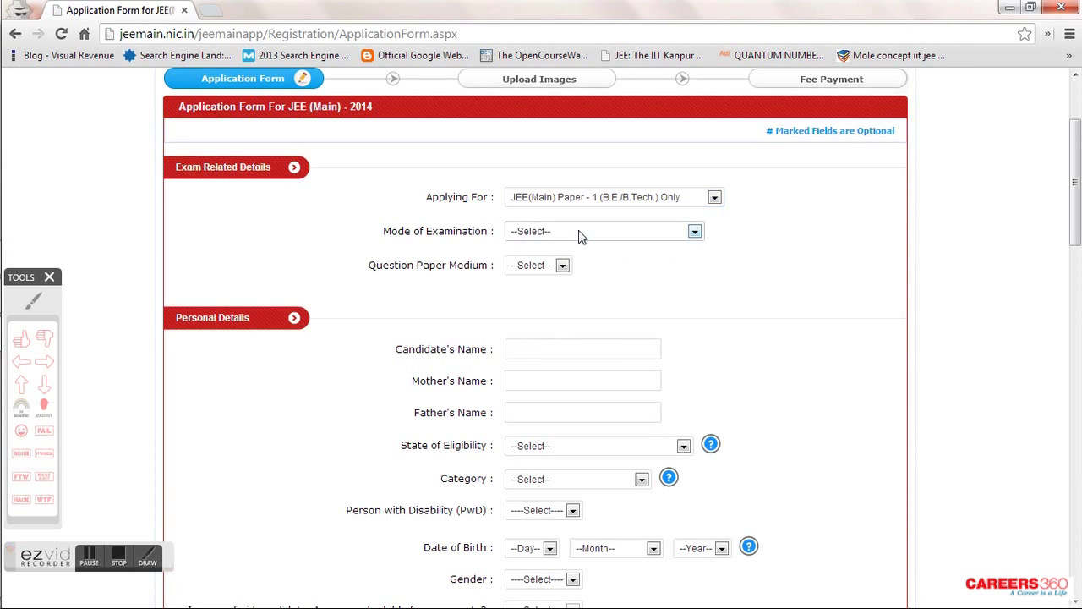
pyautogui.click(648, 234)
pyautogui.click(584, 260)
pyautogui.click(586, 267)
pyautogui.click(586, 266)
pyautogui.click(583, 296)
pyautogui.click(582, 297)
pyautogui.click(582, 328)
pyautogui.click(582, 328)
pyautogui.click(582, 355)
pyautogui.click(581, 357)
pyautogui.click(563, 394)
pyautogui.click(563, 395)
# - Change to Paper 1 and Paper 2 Both, with Paper 1 in pen-and-paper mode
pyautogui.click(618, 203)
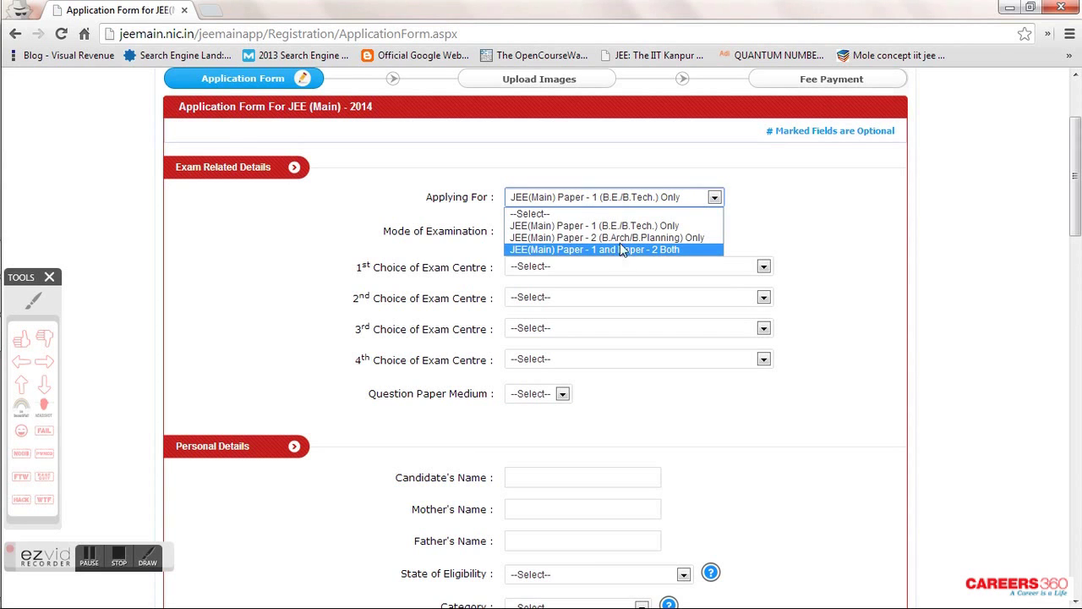
pyautogui.click(627, 250)
pyautogui.click(623, 234)
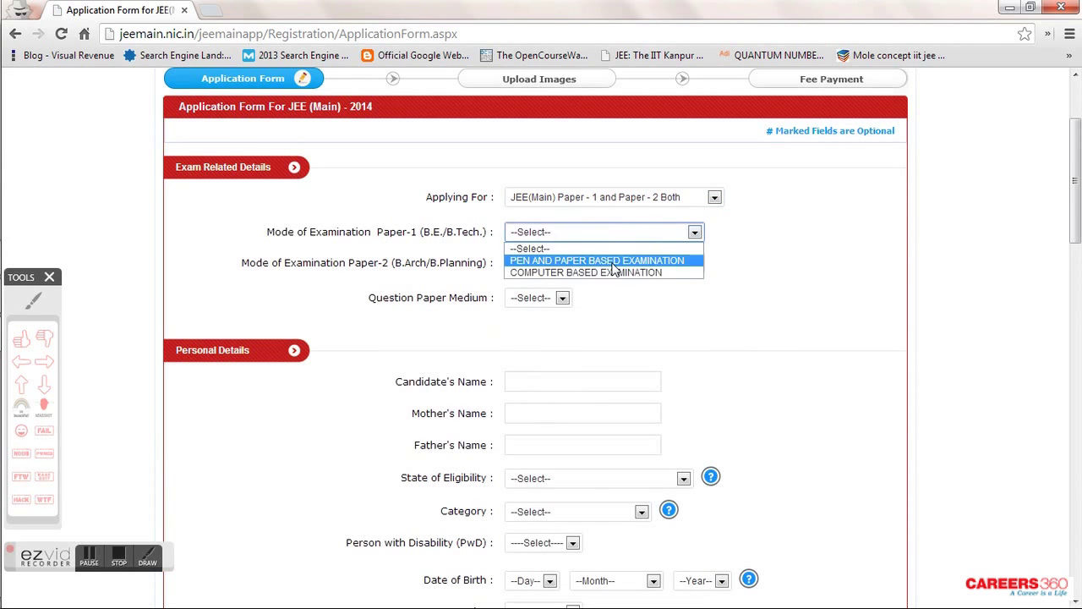
pyautogui.click(611, 271)
pyautogui.click(556, 301)
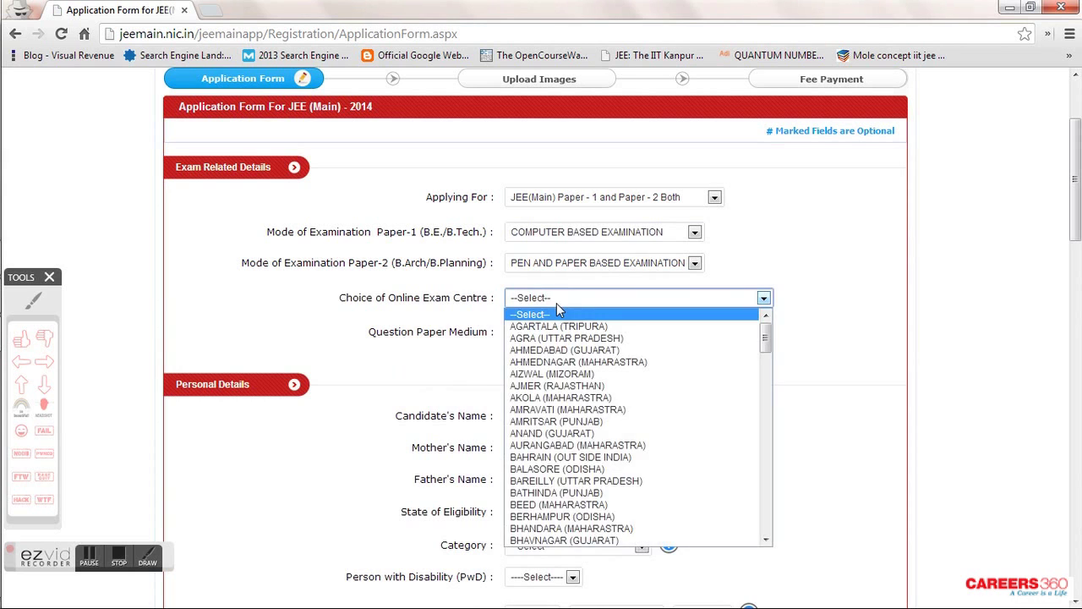
pyautogui.click(557, 301)
pyautogui.click(560, 331)
pyautogui.click(557, 331)
pyautogui.click(596, 235)
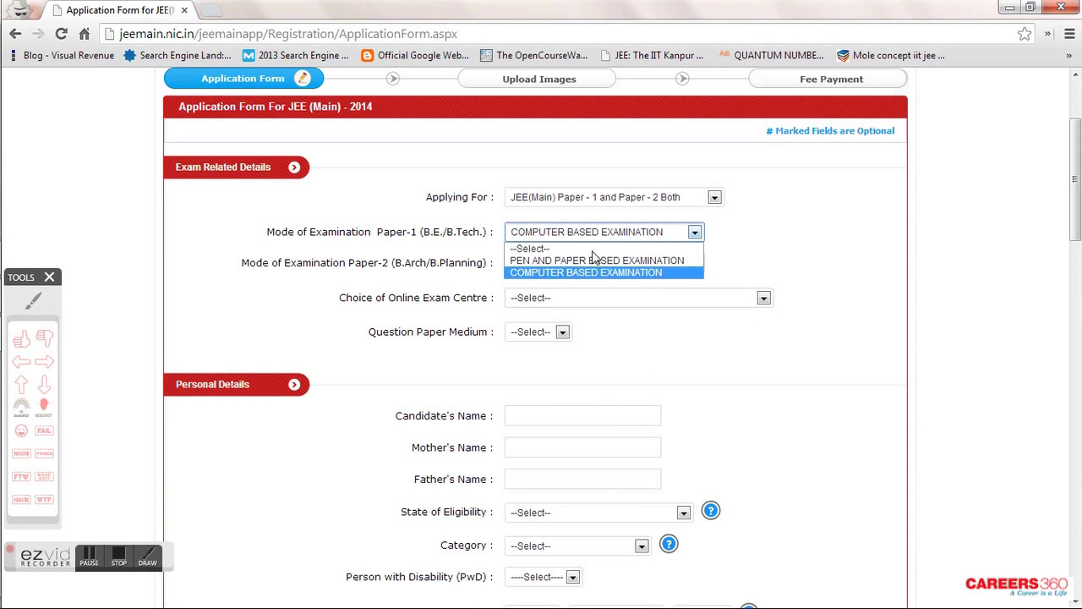
pyautogui.click(595, 258)
# - Choose MUMBAI, NAVI MUMBAI and THANE as the 1st, 2nd and 3rd exam centres
pyautogui.click(592, 304)
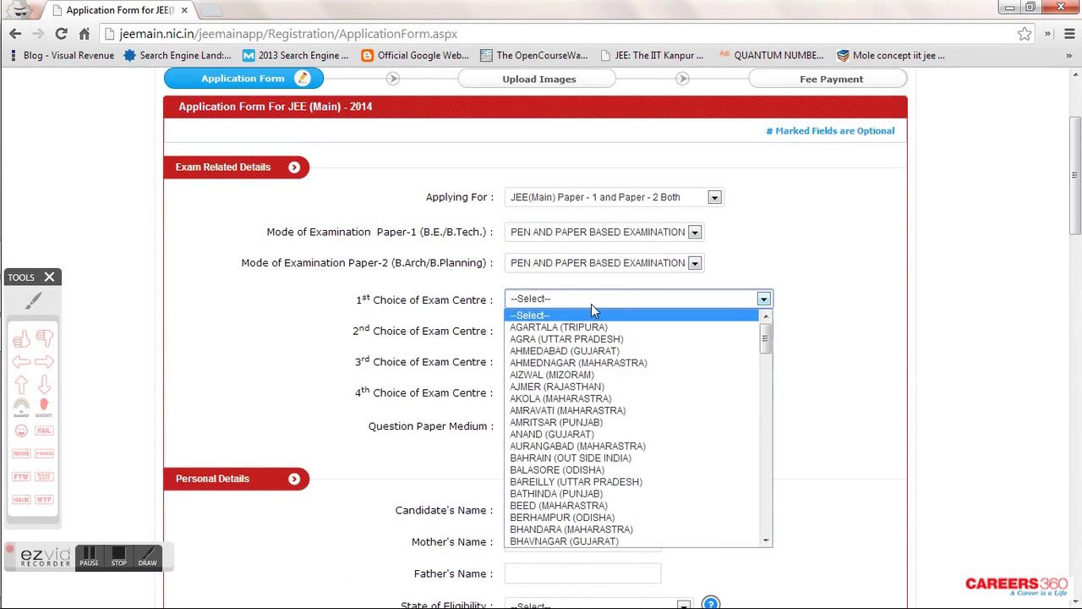
pyautogui.press('m')
pyautogui.press('m')
pyautogui.press('m')
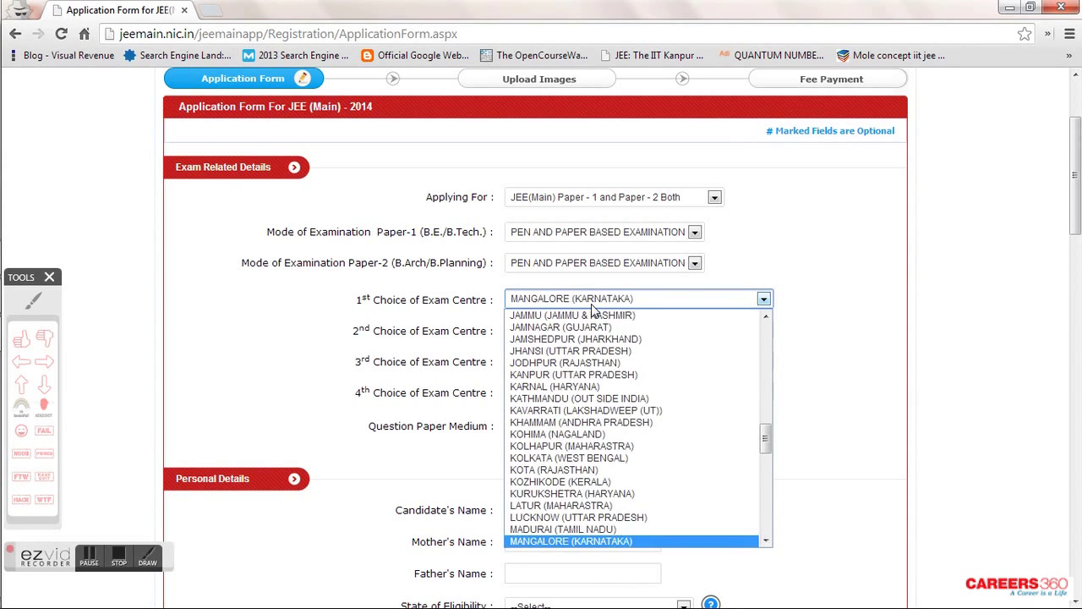
pyautogui.press('m')
pyautogui.press('m')
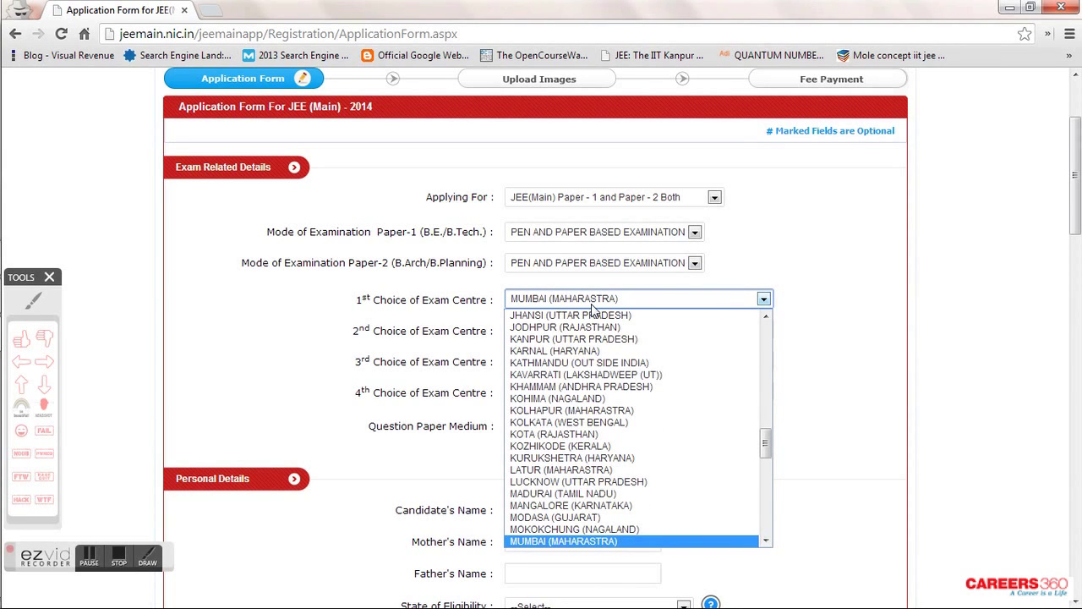
pyautogui.press('Return')
pyautogui.click(596, 329)
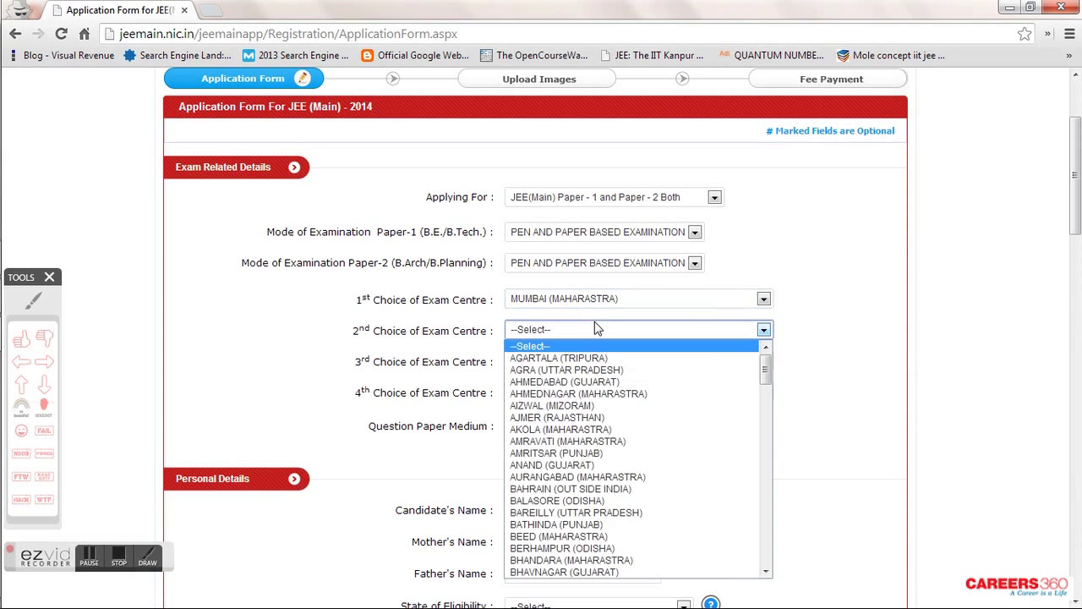
pyautogui.press('n')
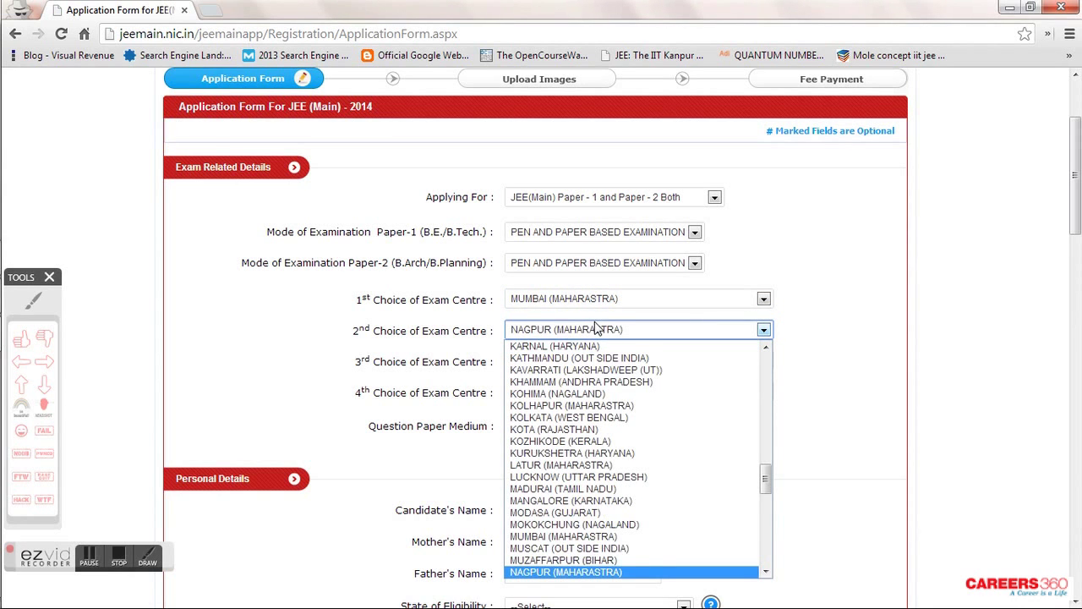
pyautogui.press('n')
pyautogui.press('n')
pyautogui.press('n')
pyautogui.press('n')
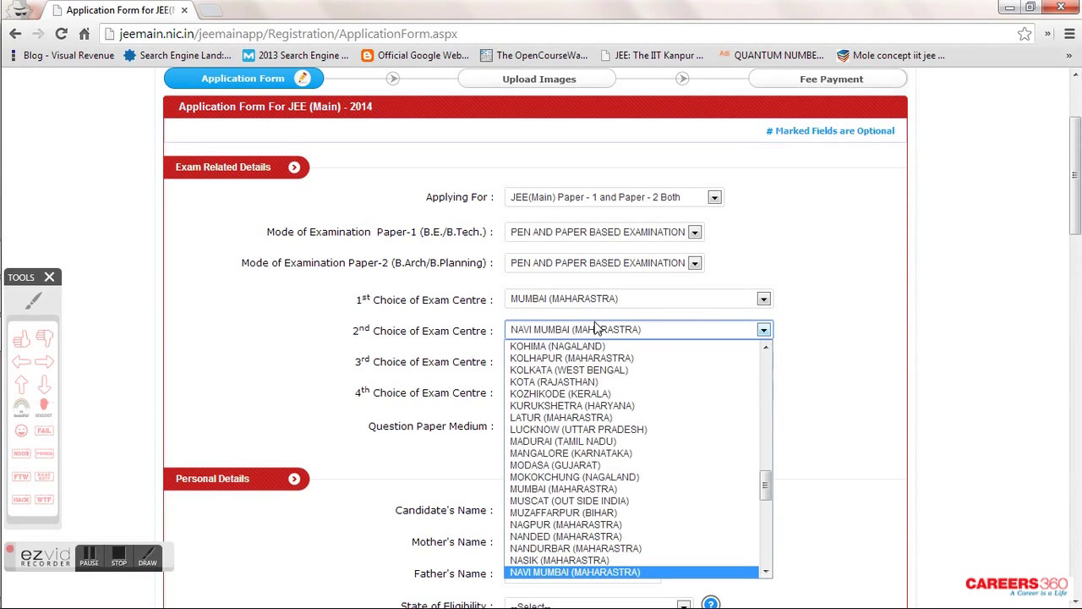
pyautogui.press('Return')
pyautogui.click(593, 361)
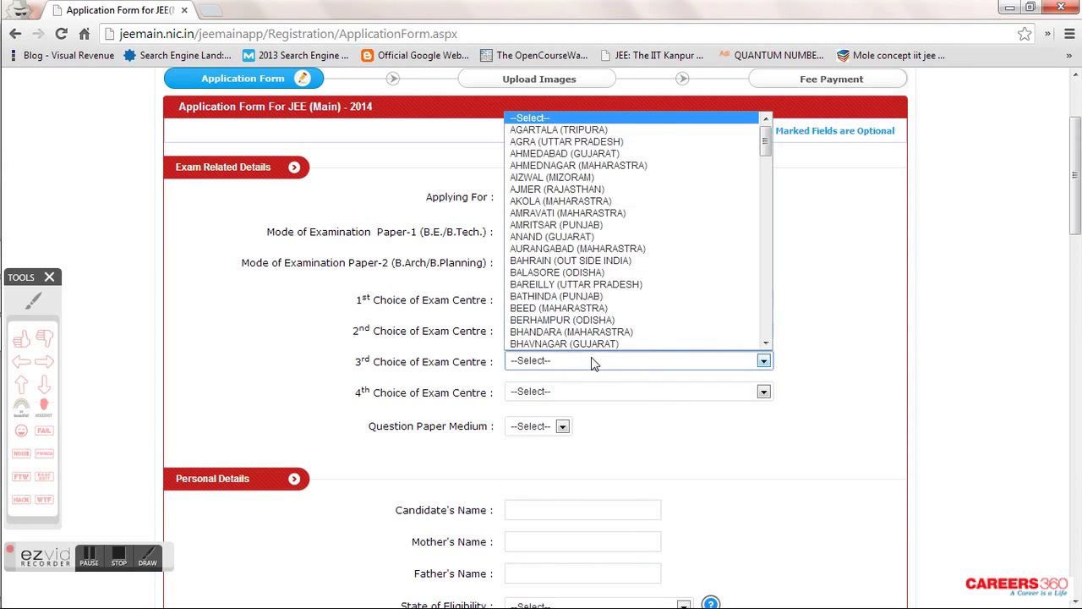
pyautogui.press('t')
pyautogui.press('Return')
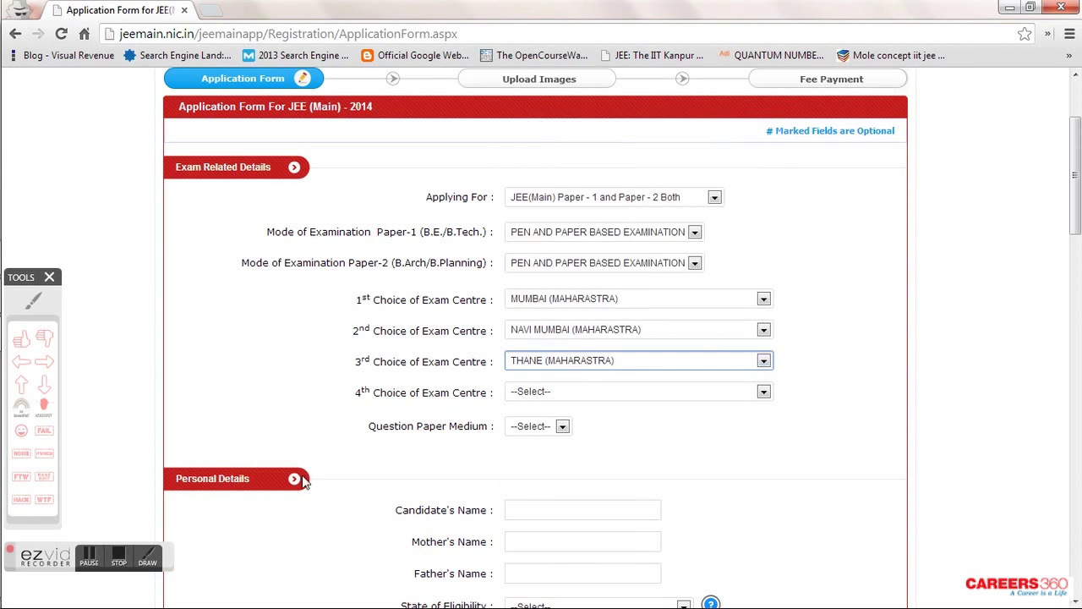
pyautogui.click(88, 561)
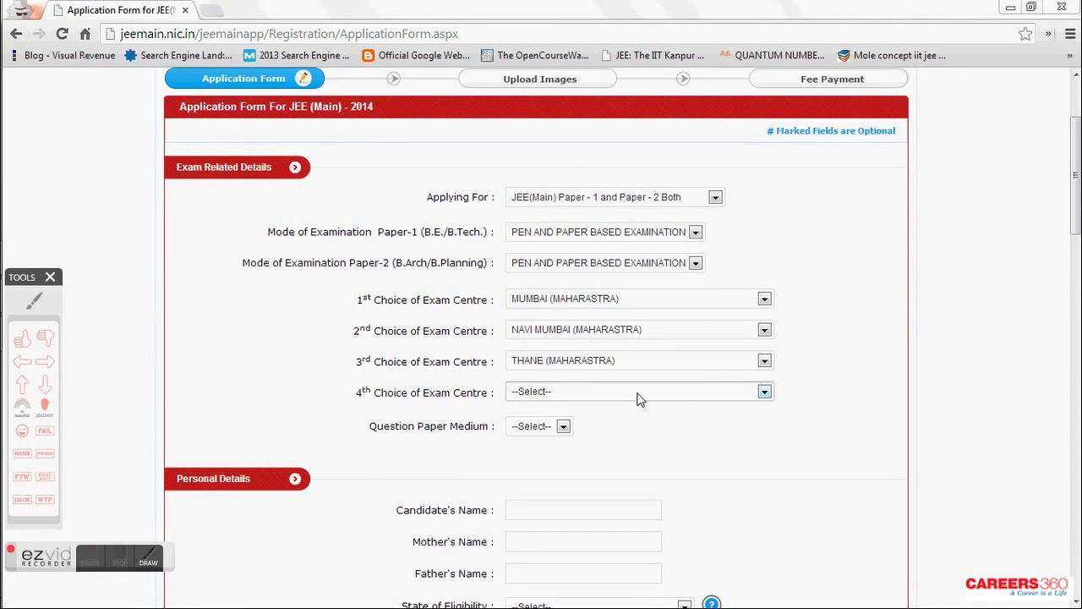
# - Set NAGPUR as the 4th exam centre and ENGLISH as question paper medium
pyautogui.click(640, 392)
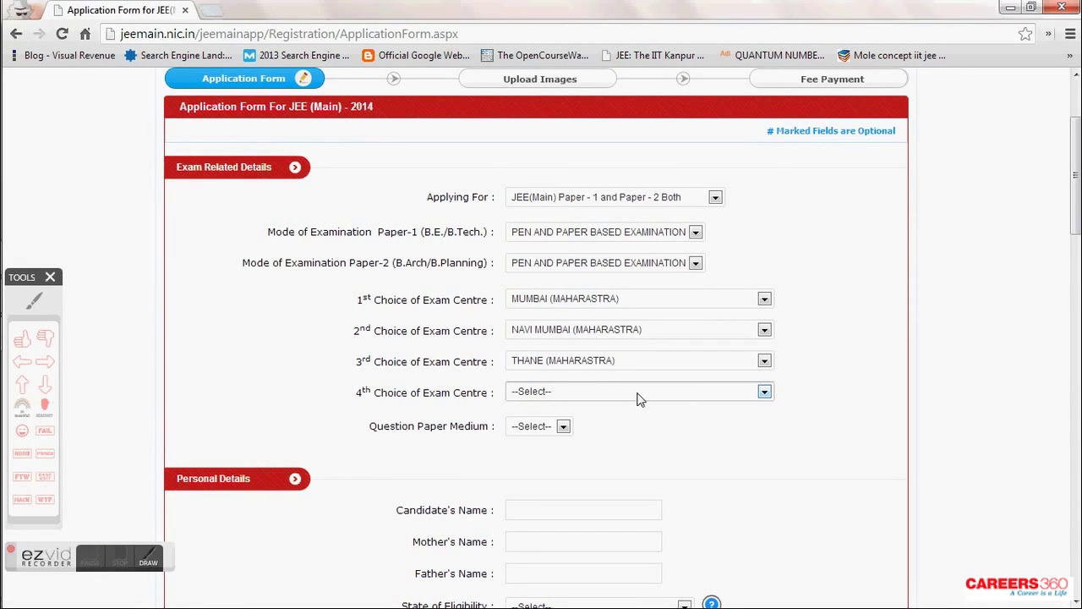
pyautogui.press('n')
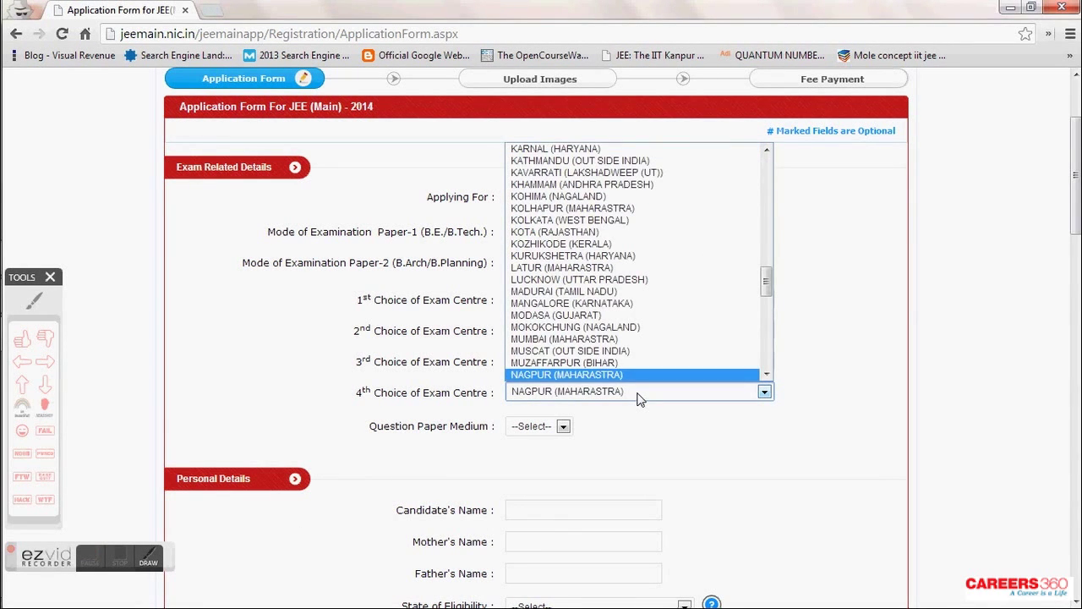
pyautogui.press('Return')
pyautogui.click(548, 429)
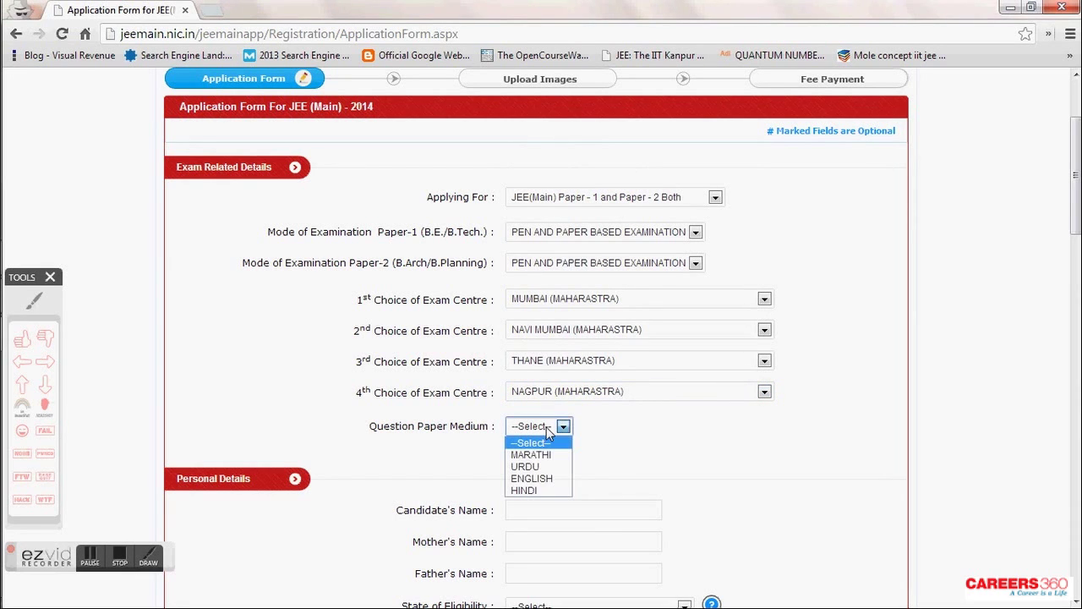
pyautogui.click(548, 479)
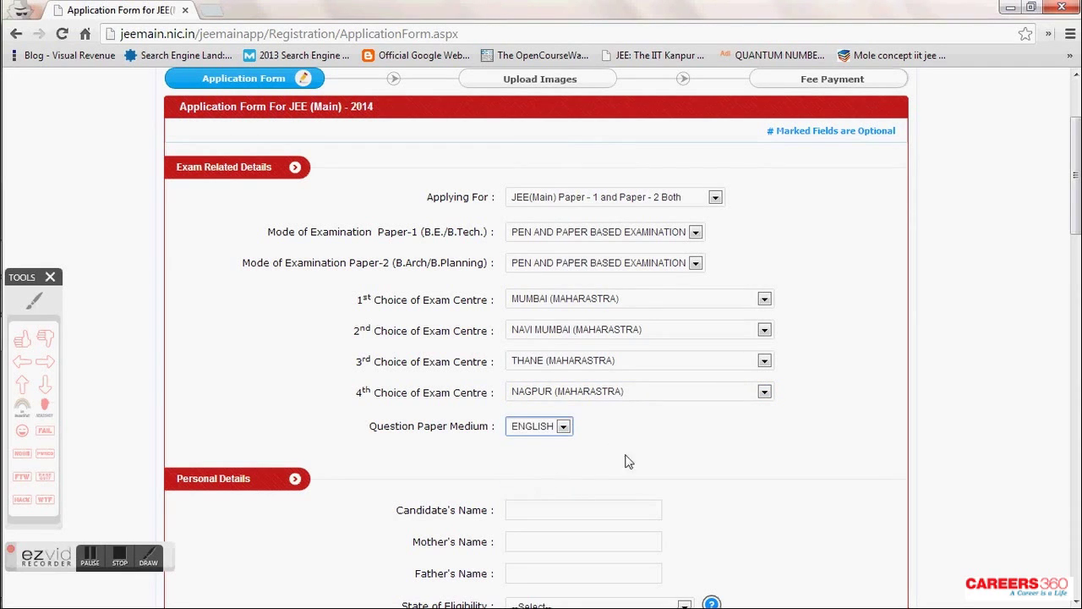
# - Fill the Candidate's Name, Mother's Name and Father's Name fields with the family's names
pyautogui.scroll(-3, 674, 451)
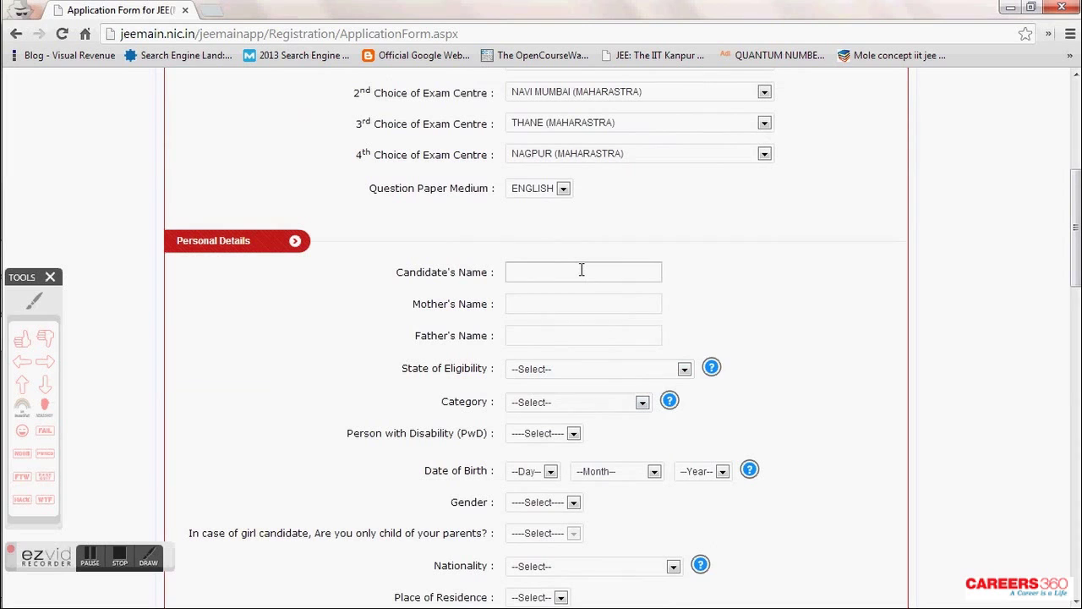
pyautogui.click(581, 270)
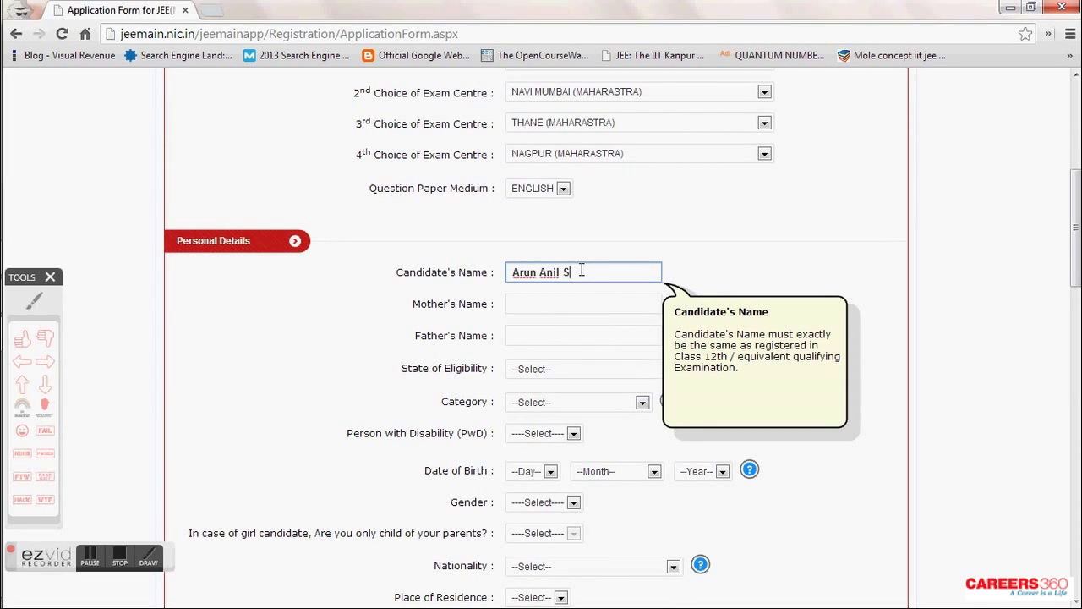
pyautogui.press('Tab')
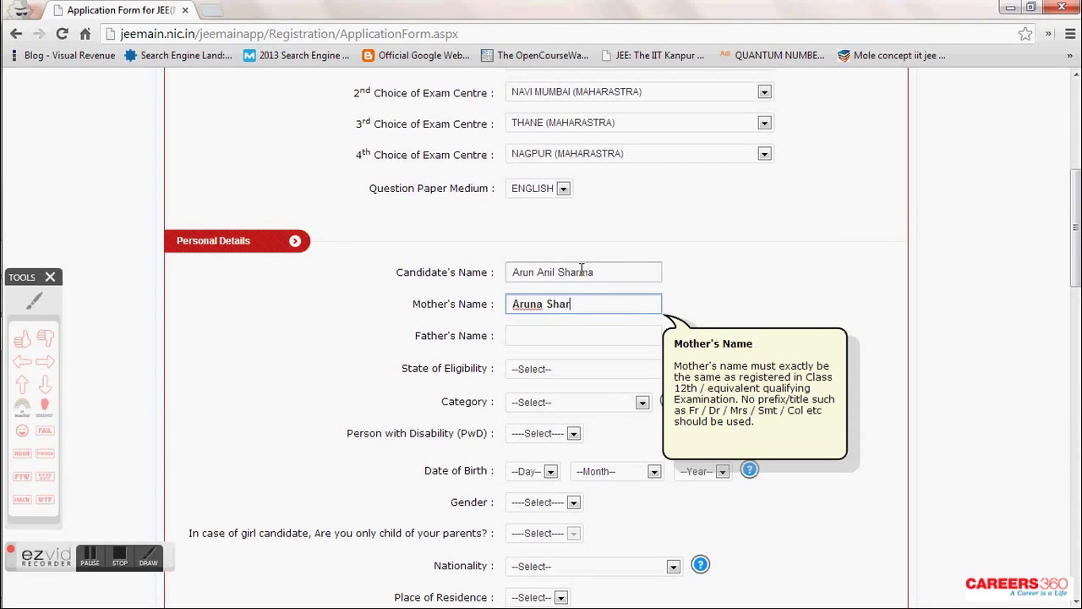
pyautogui.press('Tab')
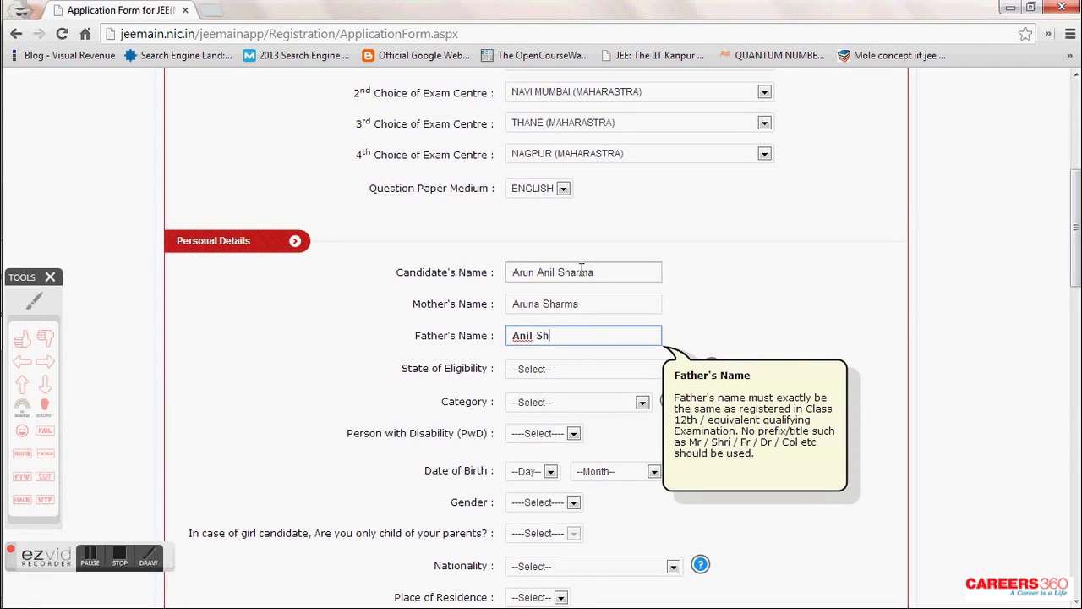
pyautogui.click(708, 318)
pyautogui.scroll(-1, 709, 318)
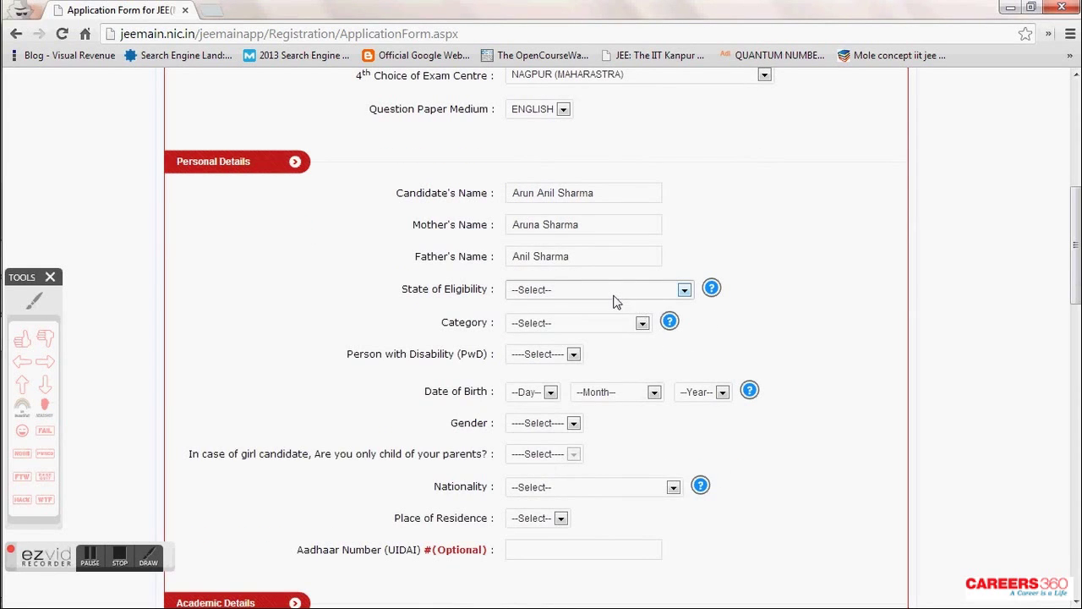
# - Set State of Eligibility to MAHARASTRA after reviewing its help note
pyautogui.click(615, 296)
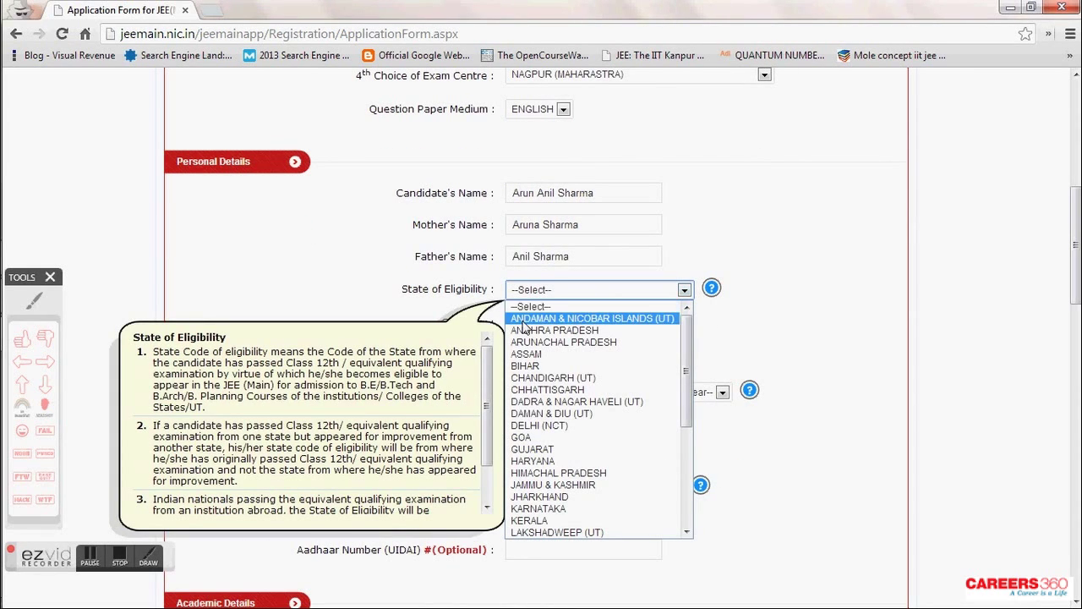
pyautogui.click(45, 361)
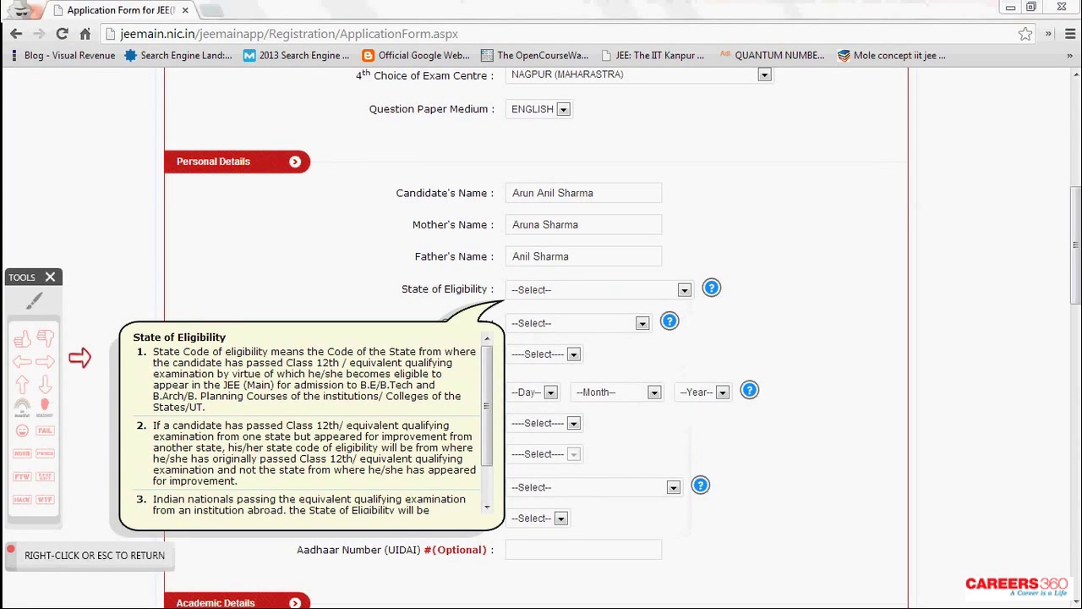
pyautogui.click(79, 357)
pyautogui.rightClick(84, 360)
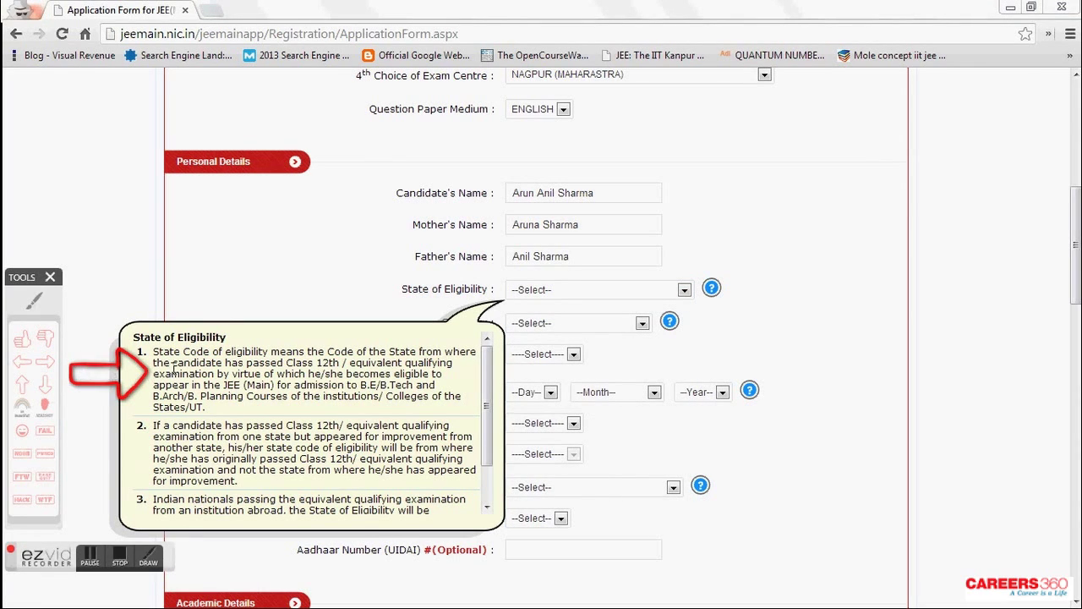
pyautogui.moveTo(355, 351); pyautogui.dragTo(445, 369)
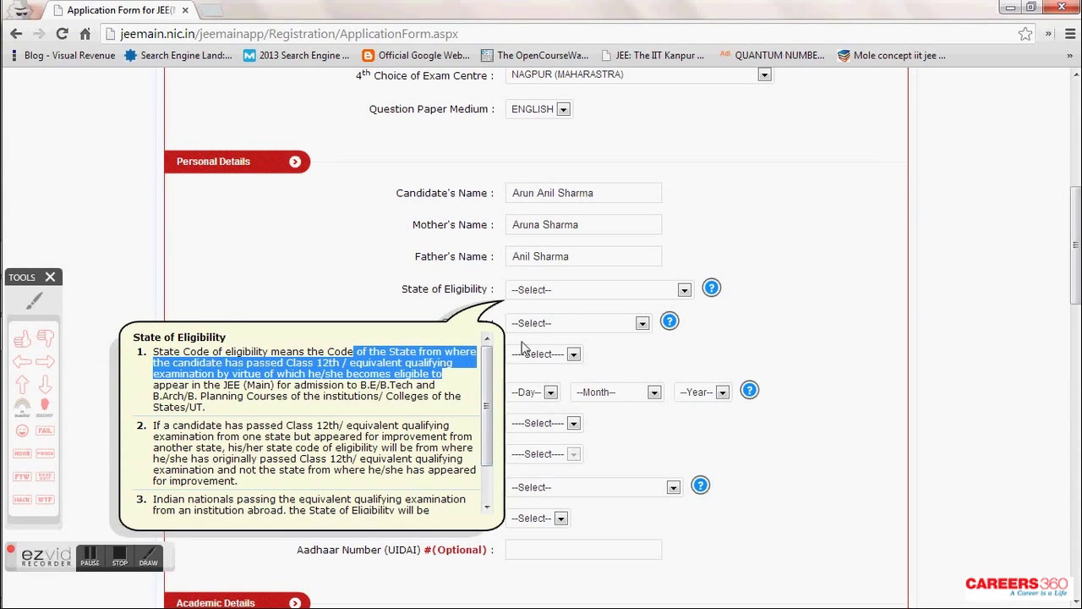
pyautogui.click(550, 298)
pyautogui.press('m')
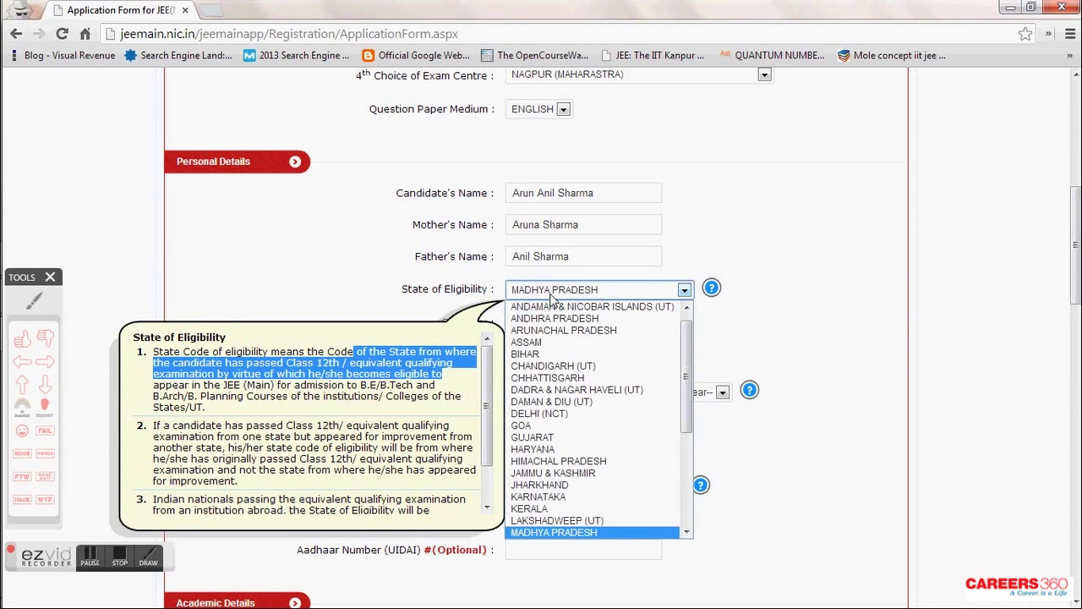
pyautogui.press('Down')
pyautogui.press('Return')
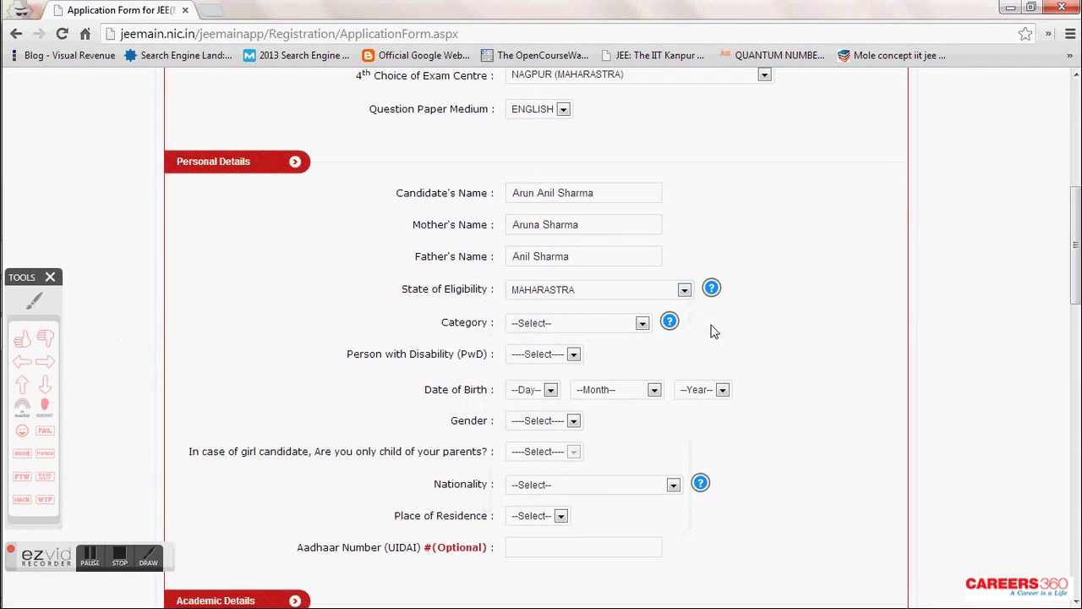
# - Set Category to GENERAL and PwD status to No
pyautogui.click(640, 323)
pyautogui.press('Down')
pyautogui.press('Down')
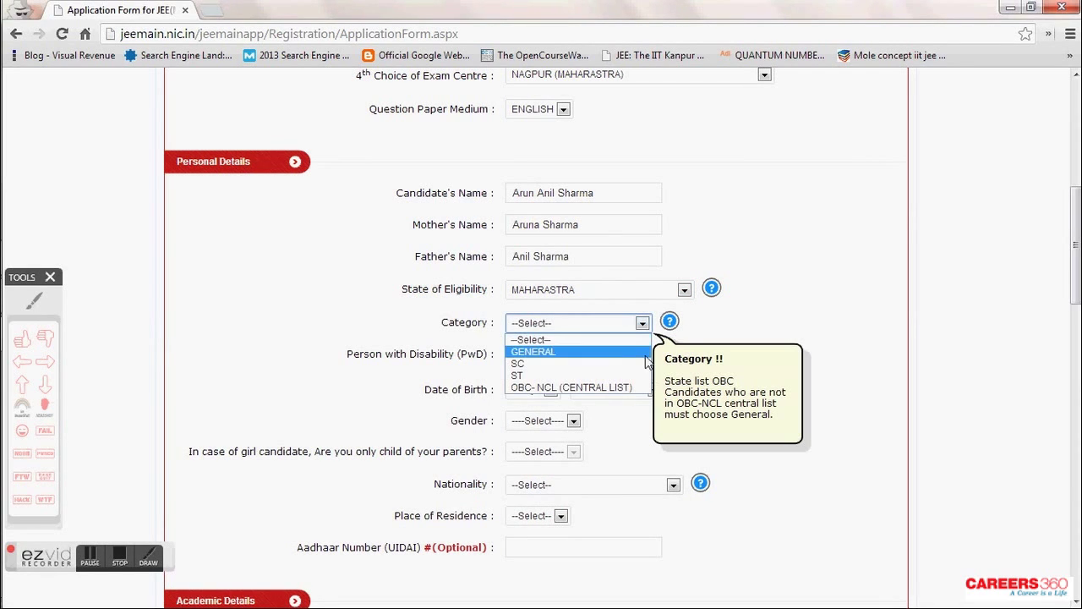
pyautogui.click(666, 384)
pyautogui.moveTo(665, 356); pyautogui.dragTo(747, 413)
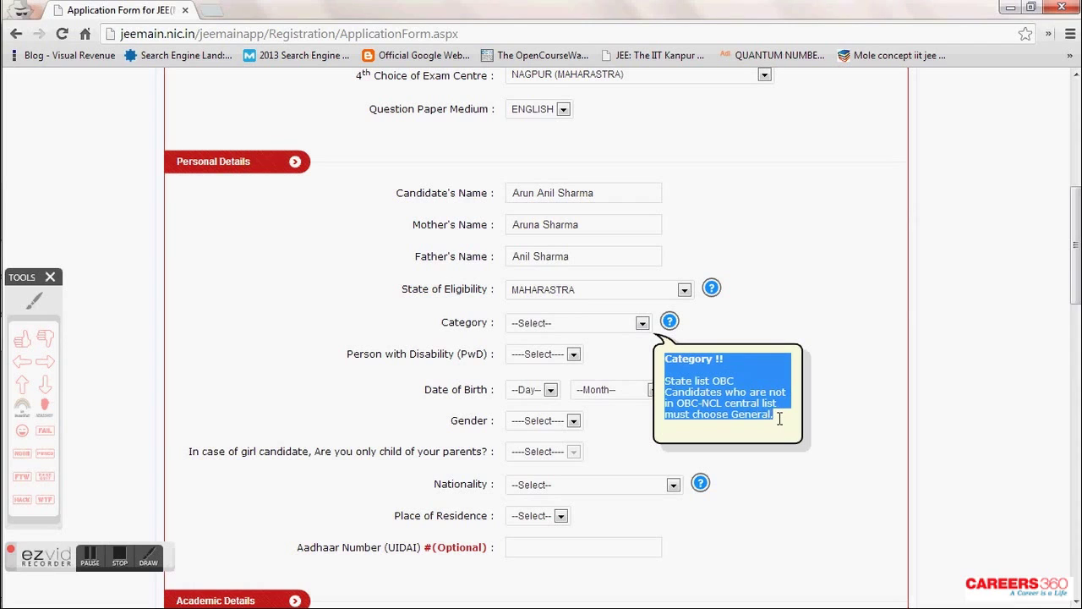
pyautogui.click(642, 323)
pyautogui.click(582, 354)
pyautogui.click(454, 353)
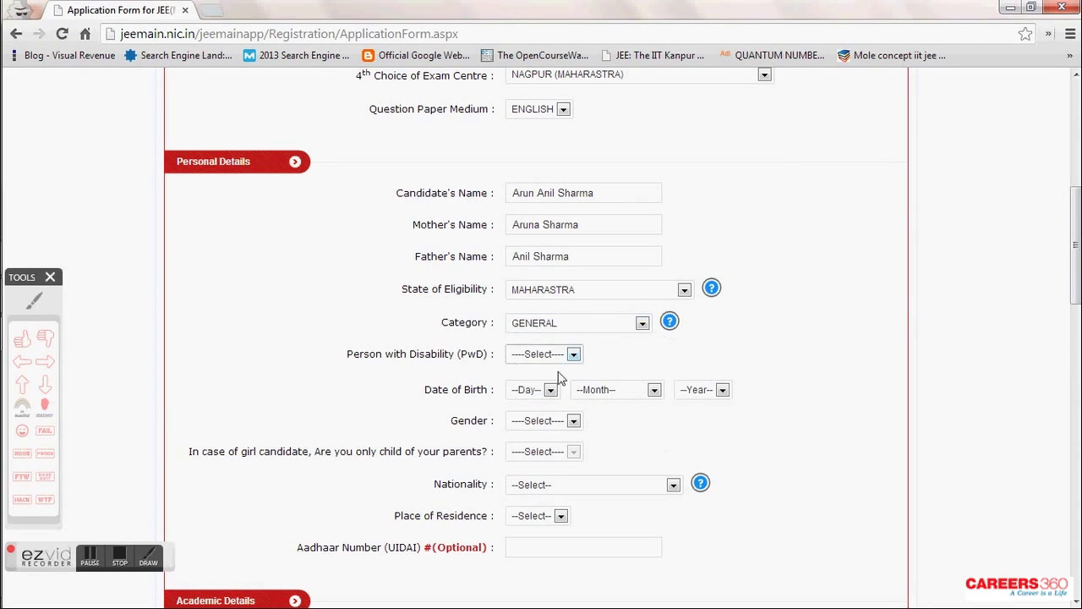
pyautogui.click(572, 354)
pyautogui.click(548, 392)
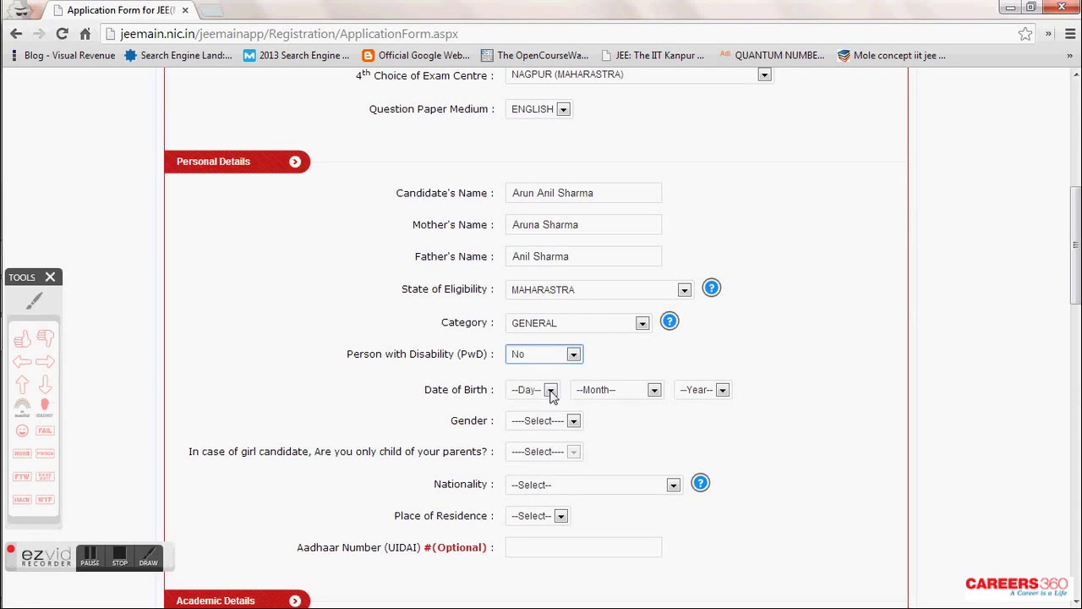
# - Set the date of birth to 15 / 08 / 1996
pyautogui.click(550, 392)
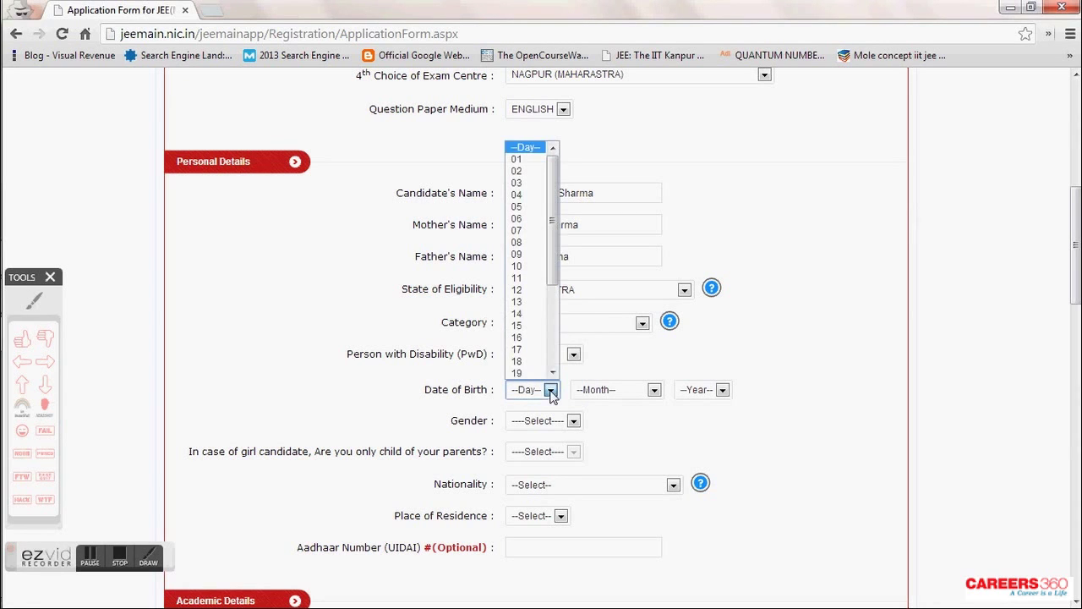
pyautogui.click(542, 328)
pyautogui.click(628, 391)
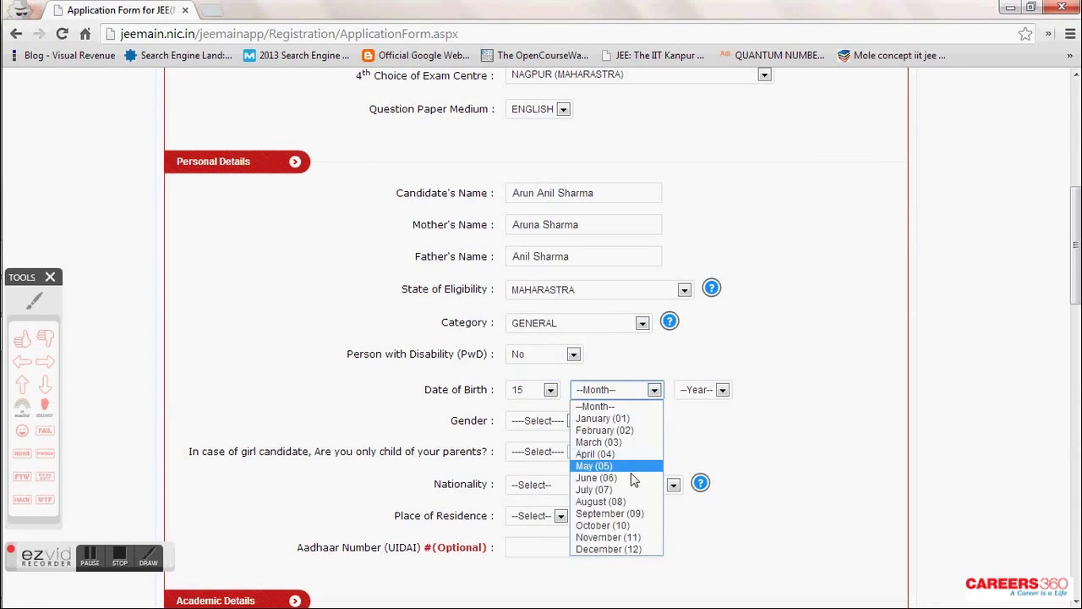
pyautogui.click(631, 499)
pyautogui.click(698, 389)
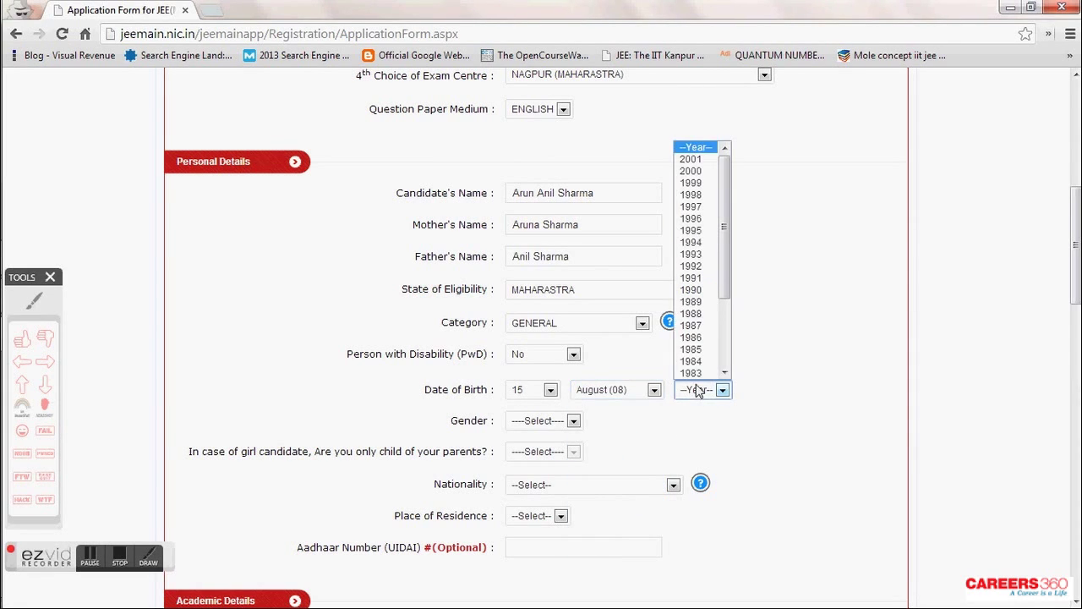
pyautogui.click(708, 219)
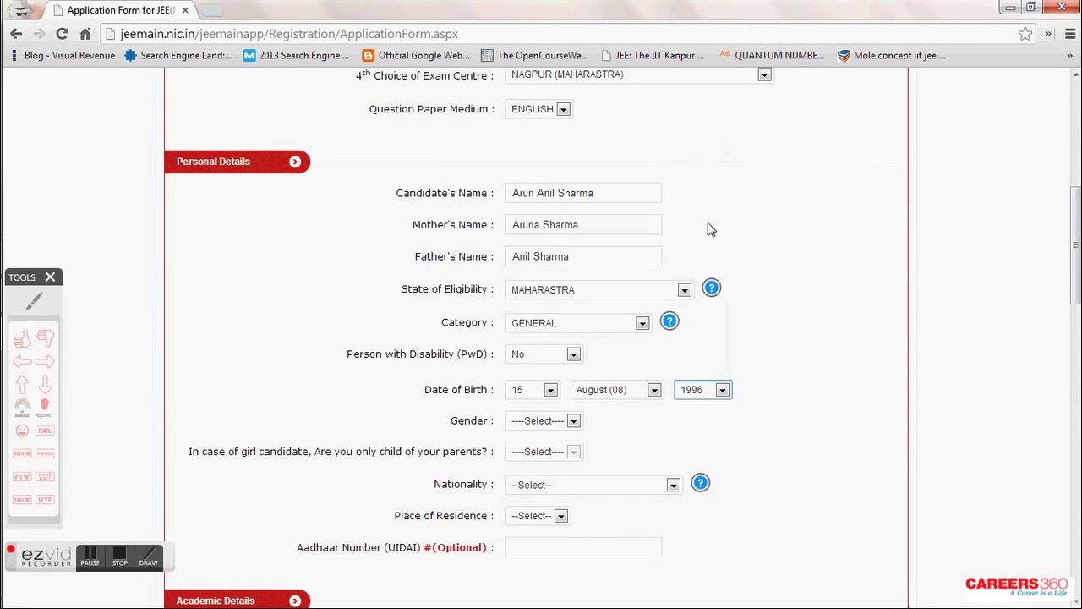
# - Set Gender MALE, Nationality INDIAN and Place of Residence URBAN
pyautogui.click(552, 450)
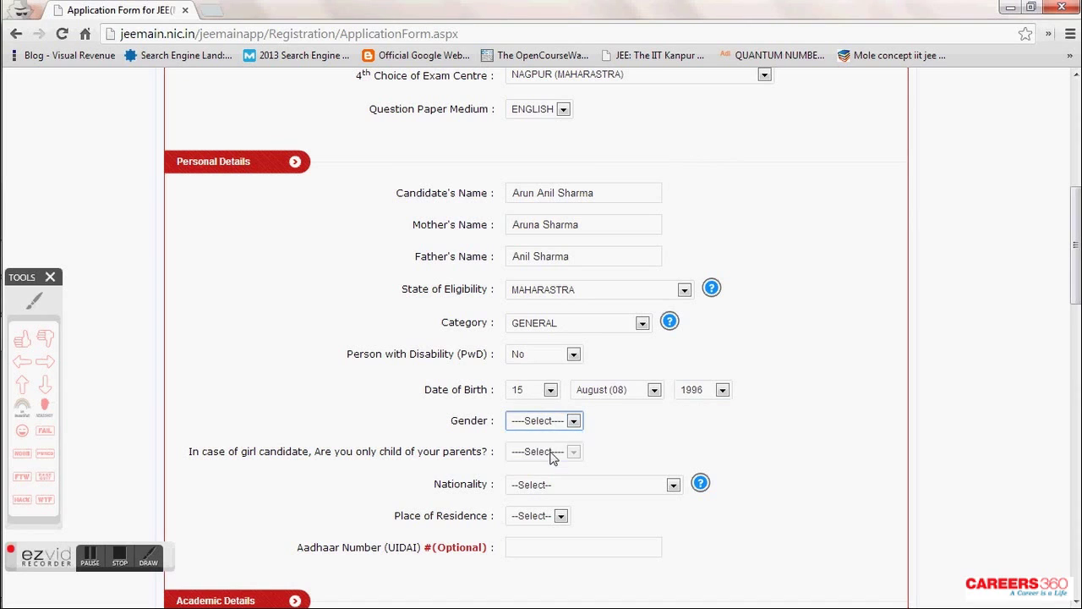
pyautogui.click(552, 489)
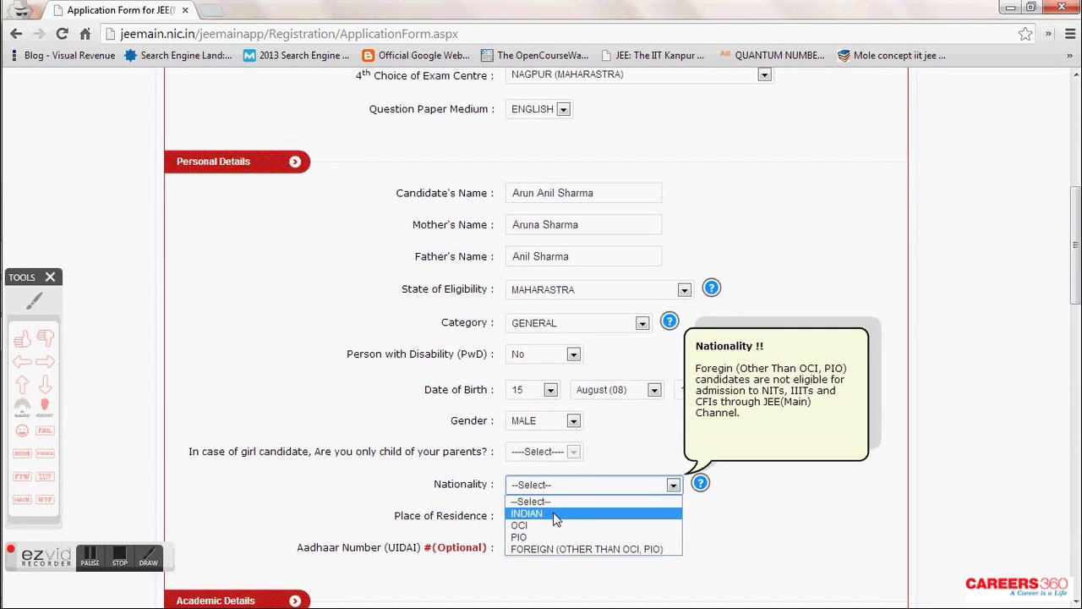
pyautogui.click(553, 514)
pyautogui.click(548, 516)
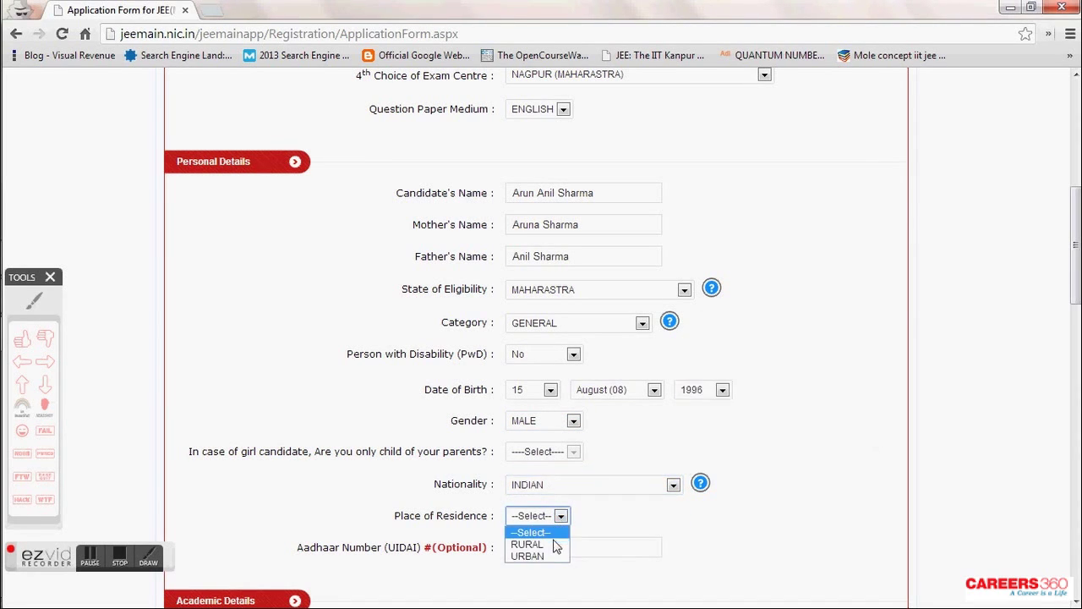
pyautogui.click(554, 556)
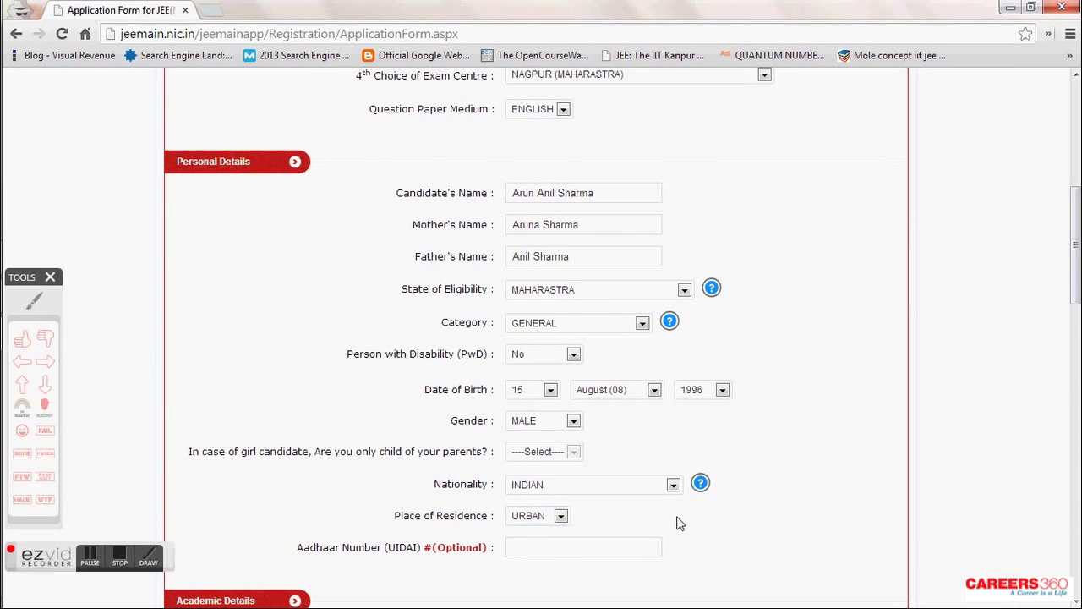
pyautogui.scroll(-1, 591, 482)
# - Set the Class 10 passing year to 2012 and the board to CENTRAL BOARD OF SECONDARY EDUCATION
pyautogui.click(577, 461)
pyautogui.scroll(-2, 570, 469)
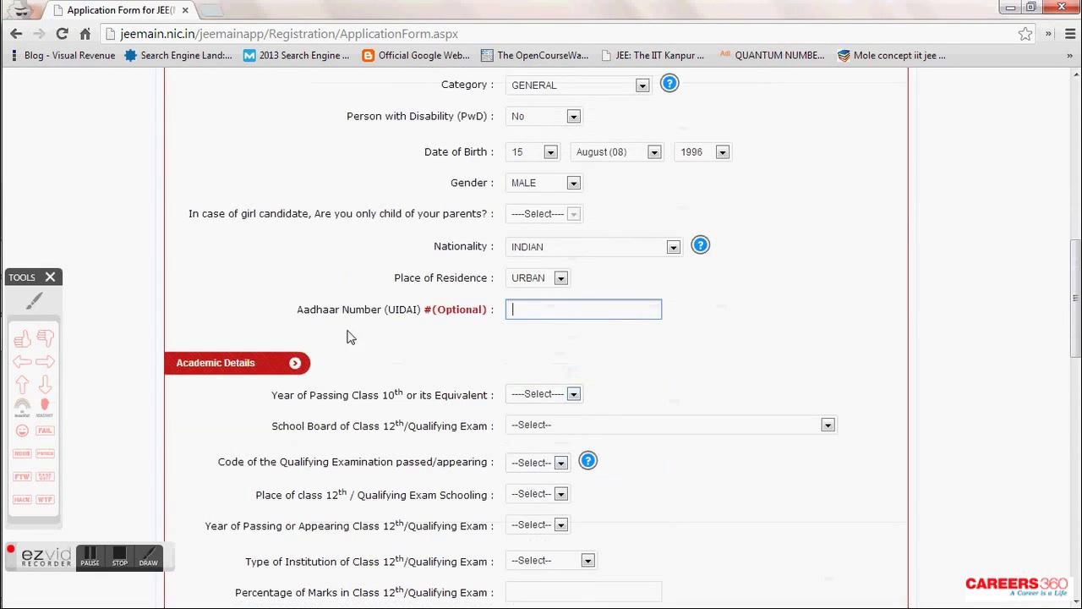
pyautogui.moveTo(300, 311); pyautogui.dragTo(499, 311)
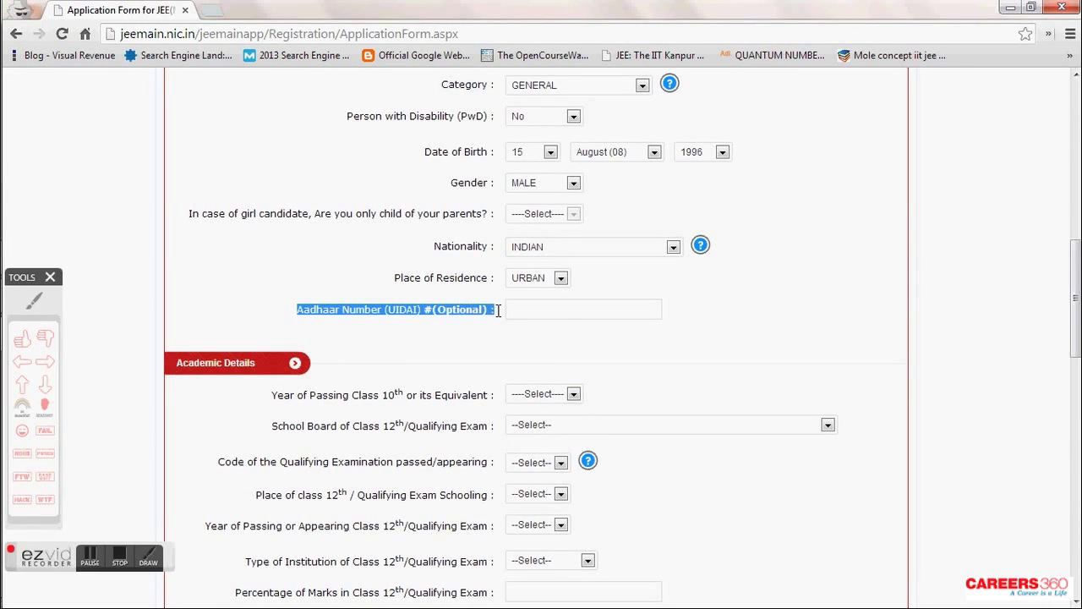
pyautogui.click(533, 350)
pyautogui.scroll(-2, 534, 346)
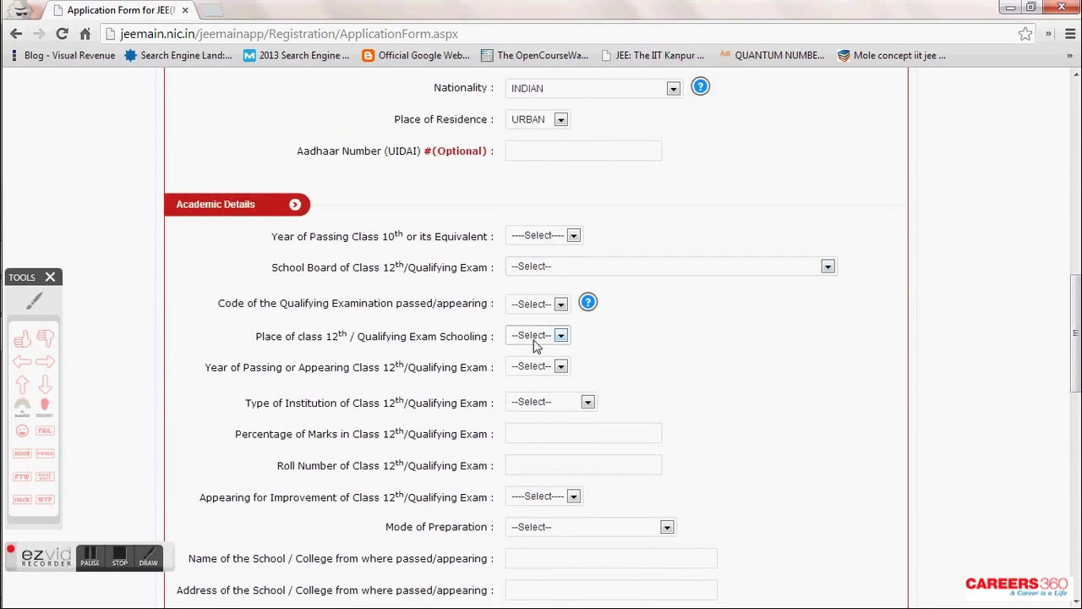
pyautogui.click(567, 239)
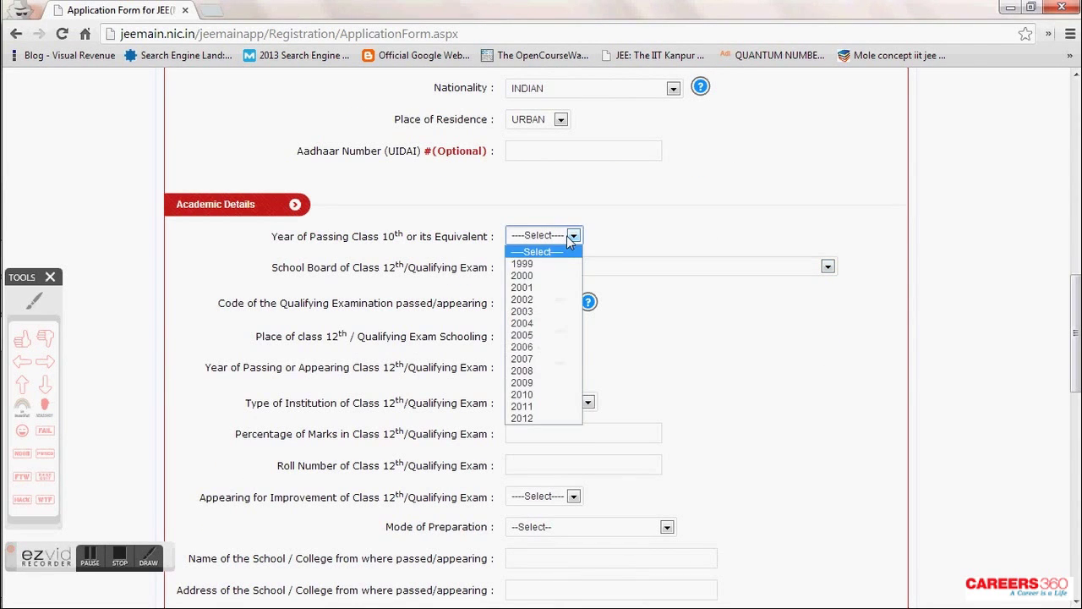
pyautogui.click(549, 419)
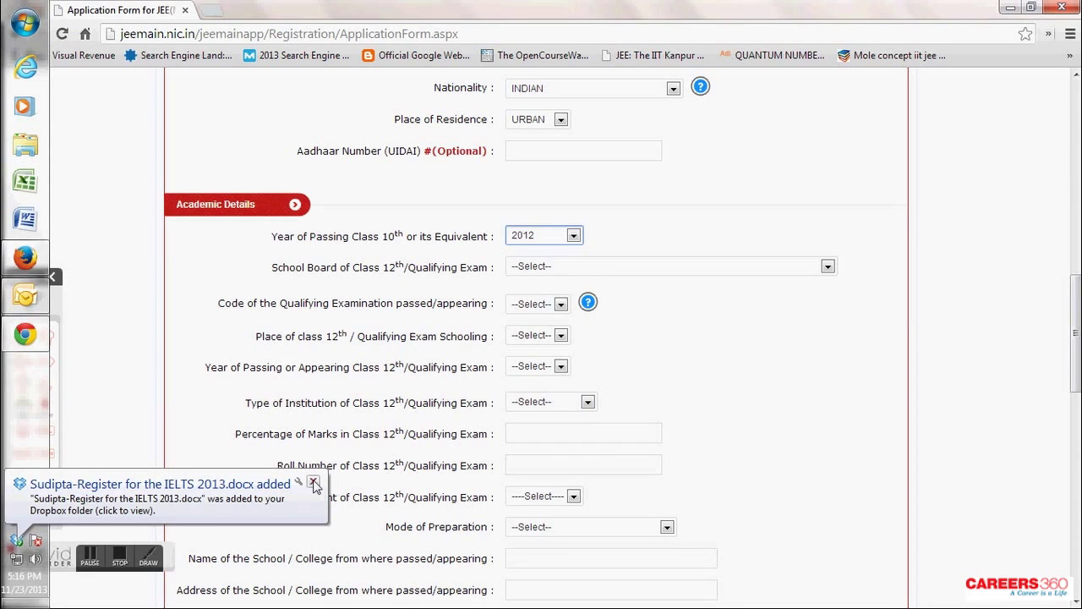
pyautogui.click(571, 266)
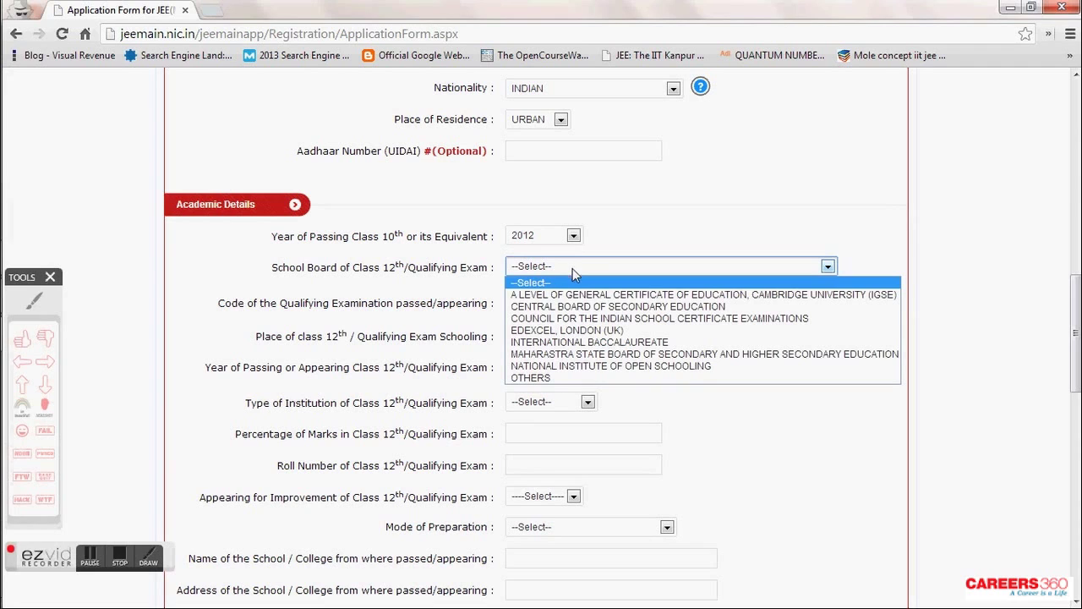
pyautogui.click(576, 306)
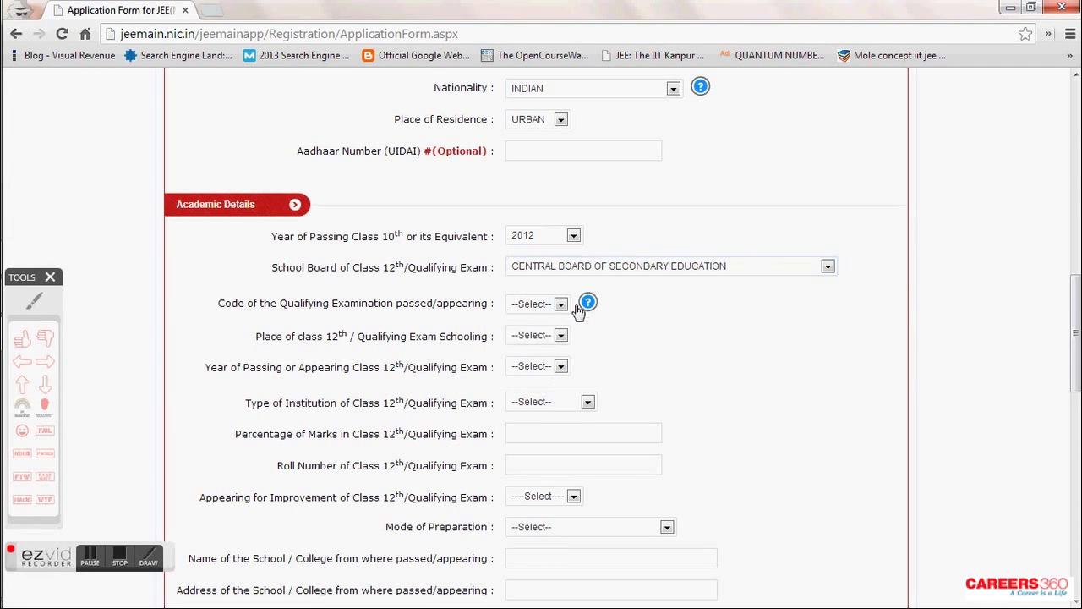
# - Choose exam code 01, schooling place CITY, 12th passing year 2014 and institution type PRIVATE
pyautogui.click(562, 306)
pyautogui.click(558, 332)
pyautogui.click(558, 335)
pyautogui.click(550, 362)
pyautogui.click(548, 372)
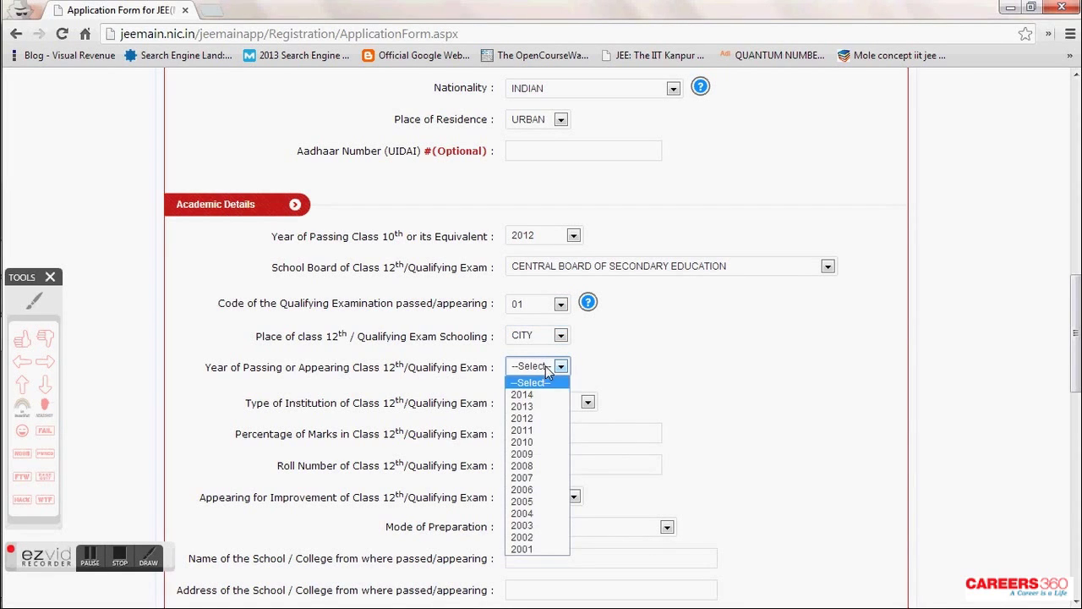
pyautogui.click(542, 394)
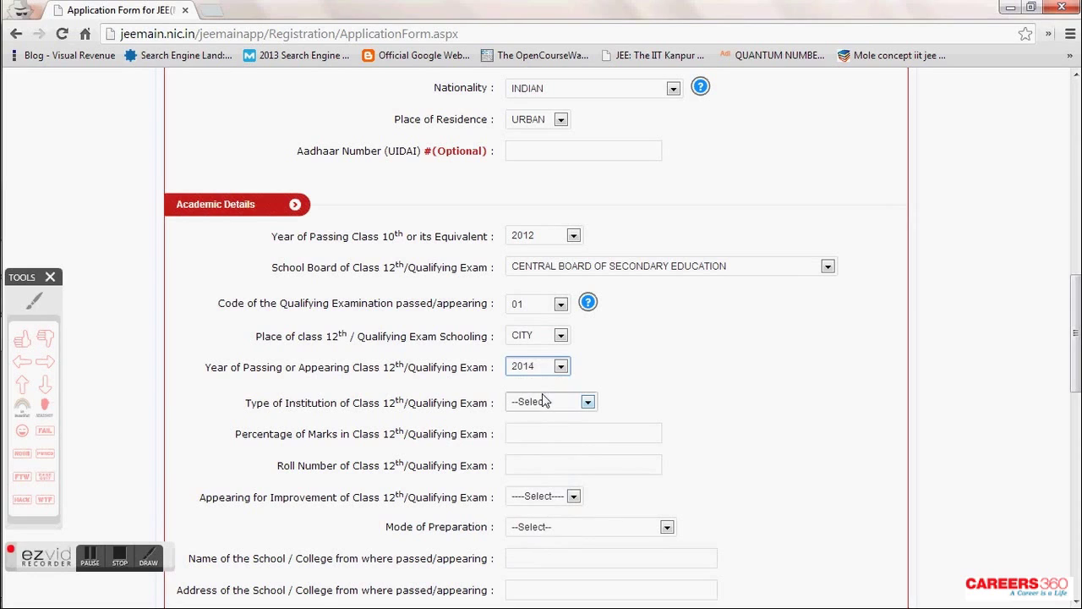
pyautogui.click(544, 401)
pyautogui.click(550, 442)
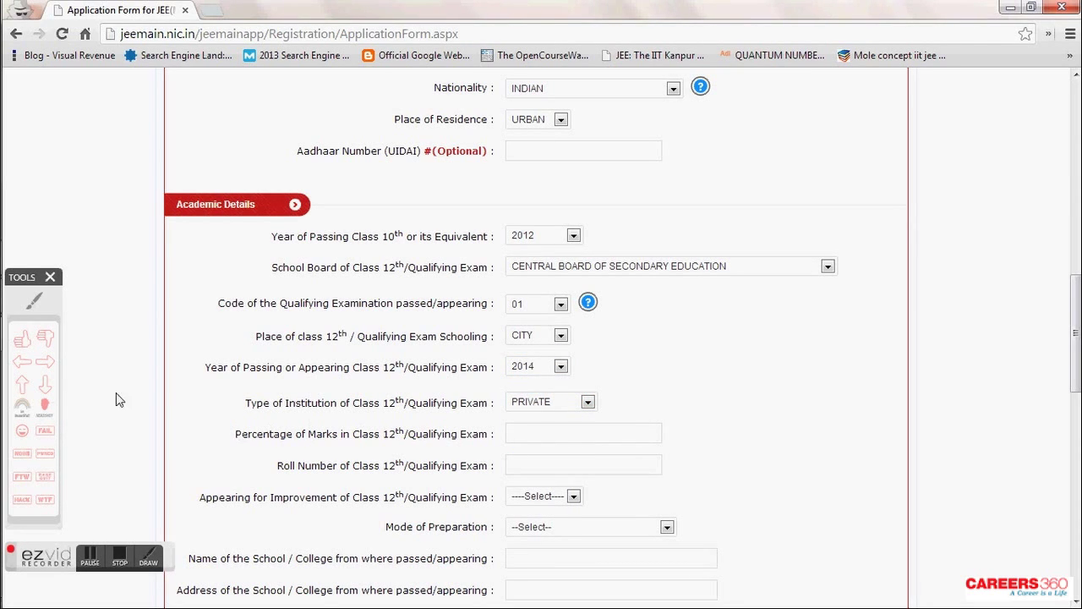
# - Answer No for appearing for improvement and set mode of preparation to COACHING
pyautogui.click(44, 362)
pyautogui.click(168, 408)
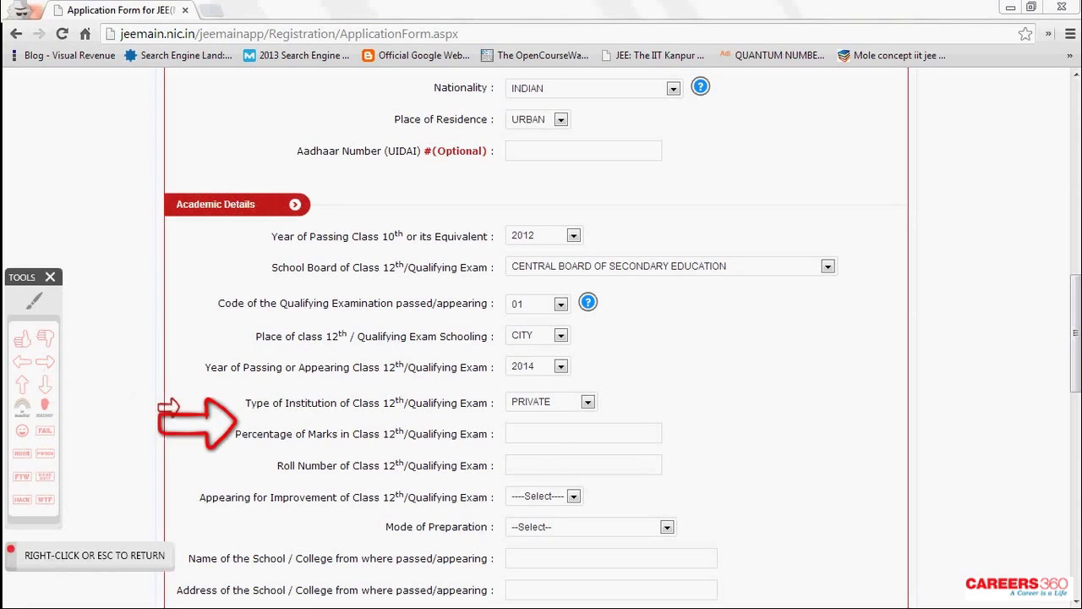
pyautogui.press('Escape')
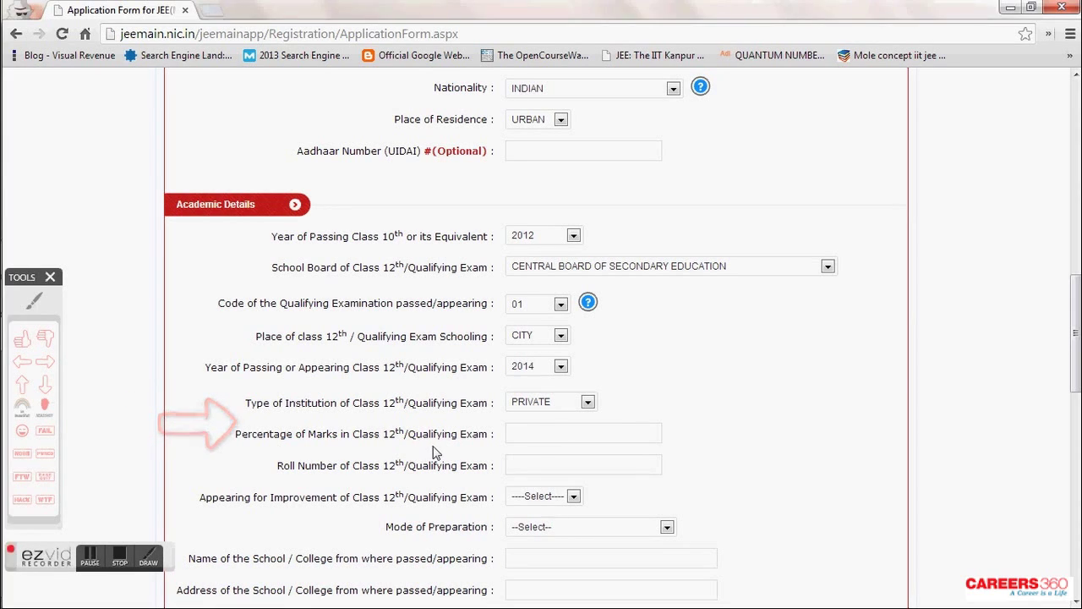
pyautogui.scroll(-1, 433, 453)
pyautogui.click(573, 417)
pyautogui.click(550, 458)
pyautogui.click(554, 451)
pyautogui.click(562, 503)
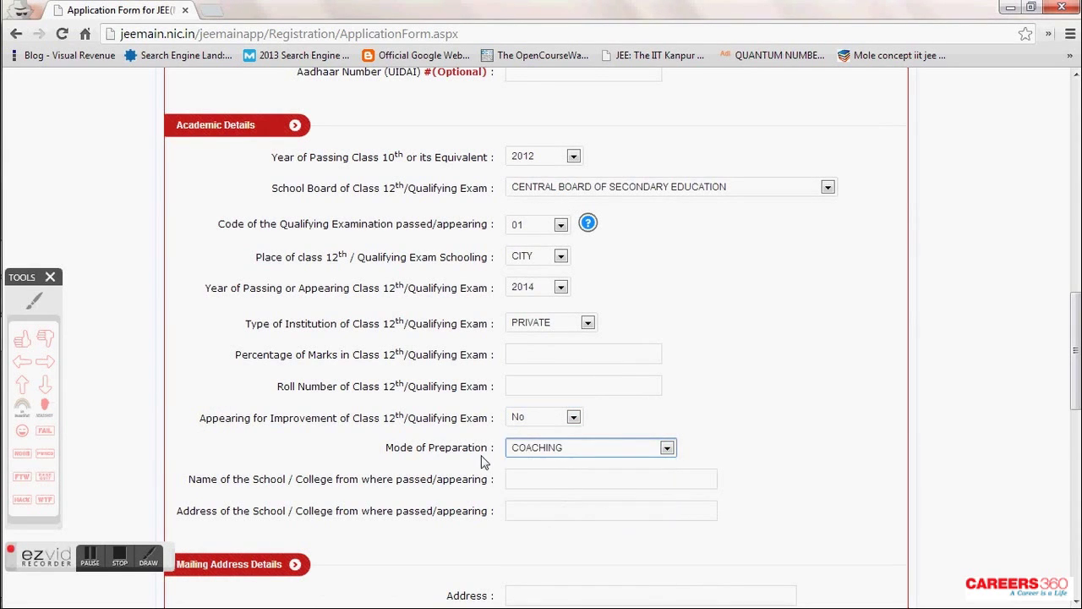
# - Enter sample school name text and 'Write complete address of your school here' as the address
pyautogui.scroll(-3, 490, 456)
pyautogui.click(556, 241)
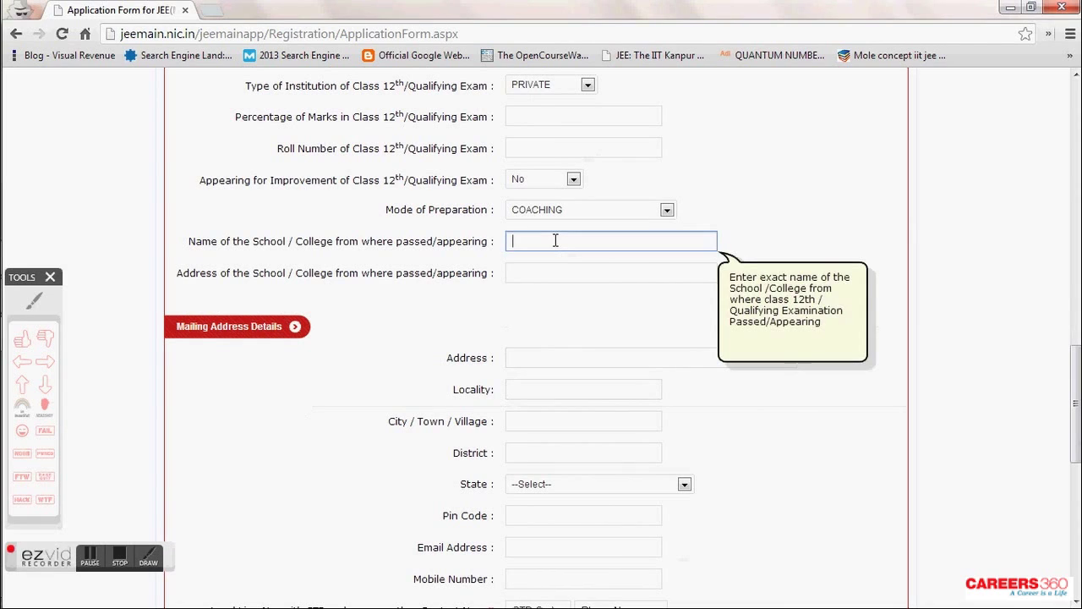
pyautogui.write('Write name of ')
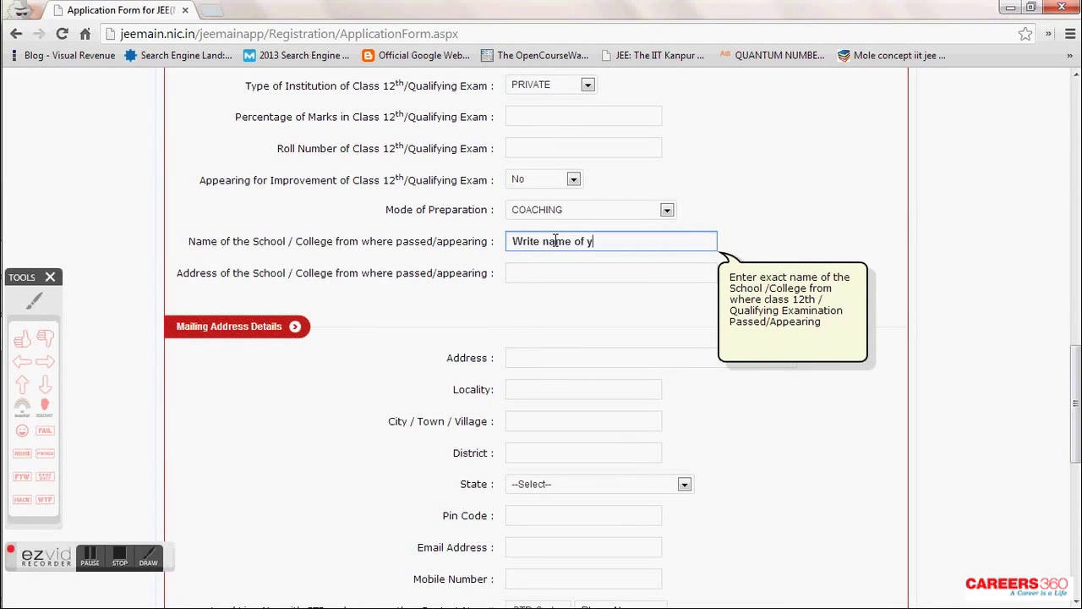
pyautogui.write('your school here, City')
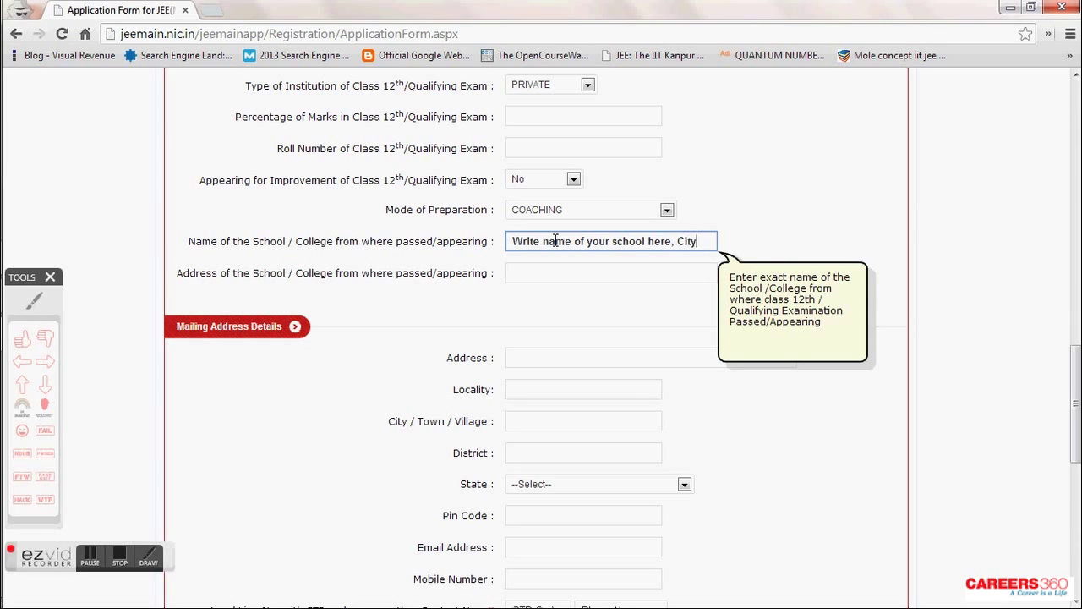
pyautogui.click(569, 269)
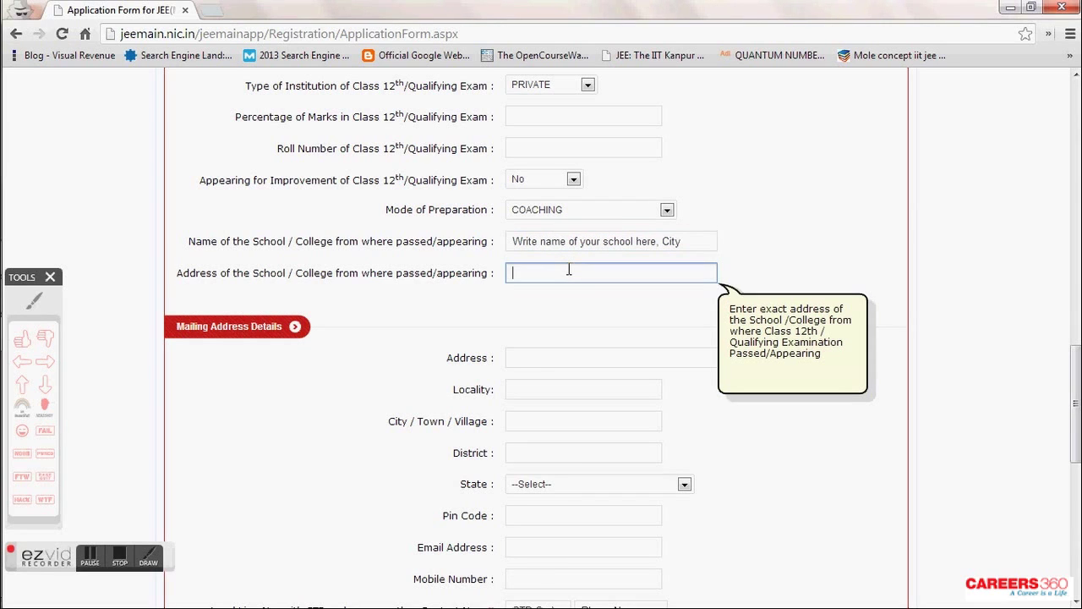
pyautogui.write('Write complete address of yourt')
pyautogui.press('BackSpace')
pyautogui.write('school here')
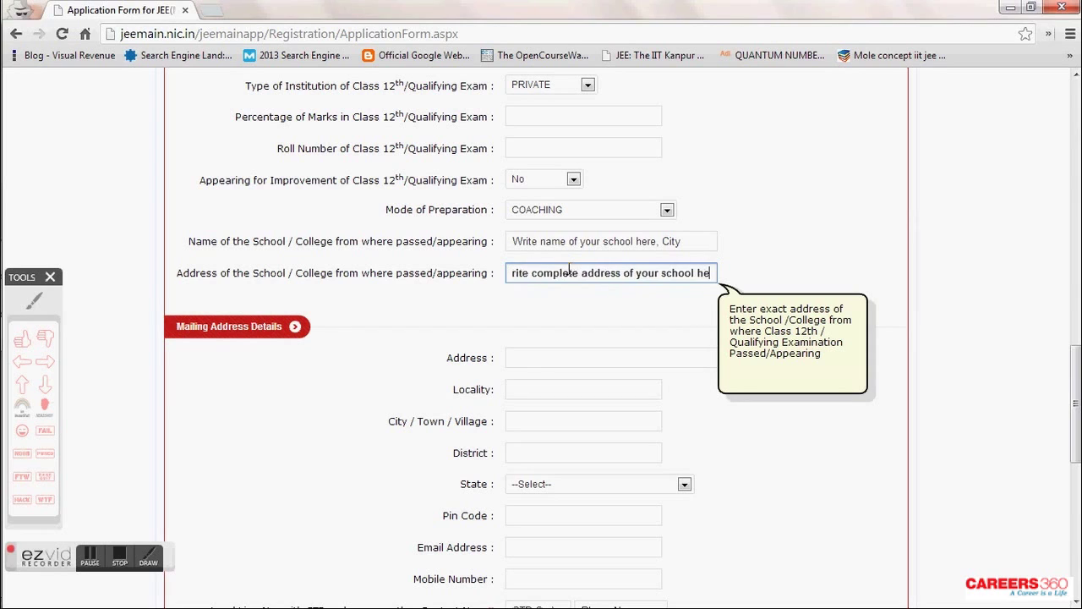
pyautogui.click(618, 317)
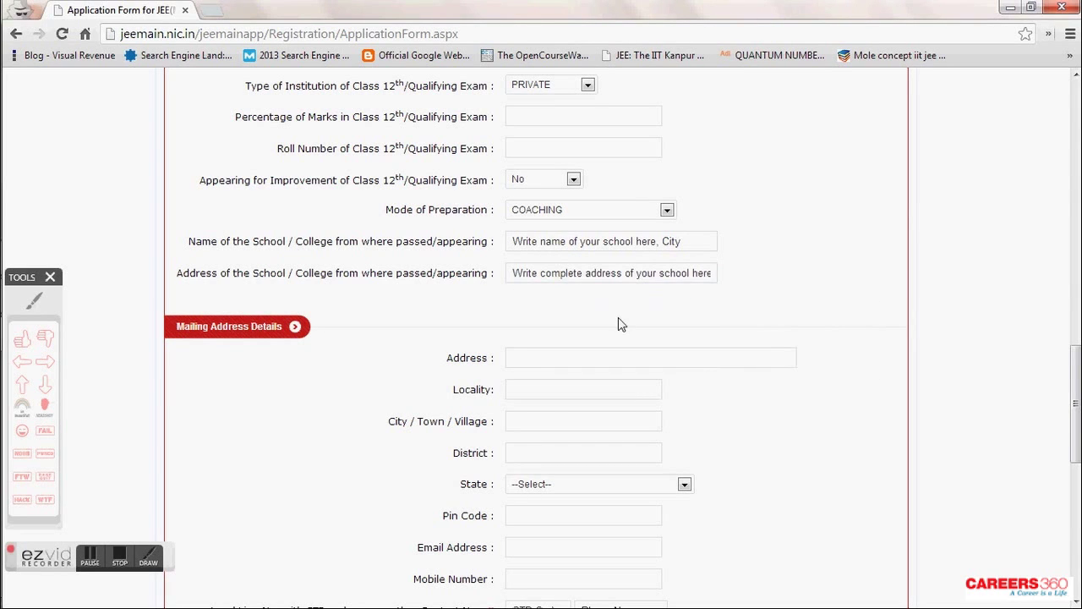
# - Fill the mailing address, locality 'Write name of your locality here', city and district Mumbai
pyautogui.scroll(-1, 618, 317)
pyautogui.click(582, 286)
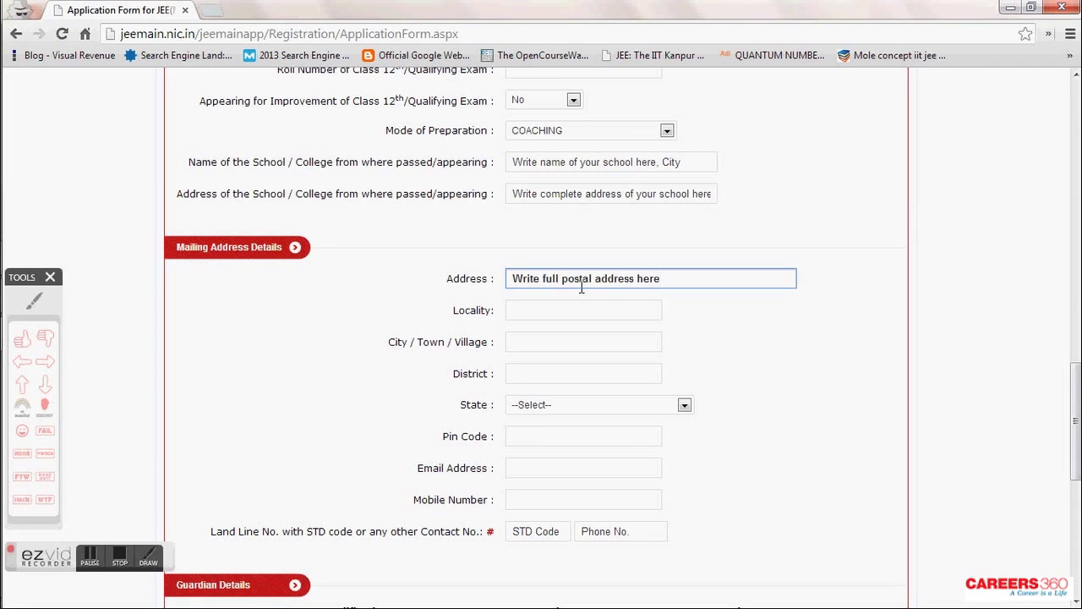
pyautogui.click(581, 302)
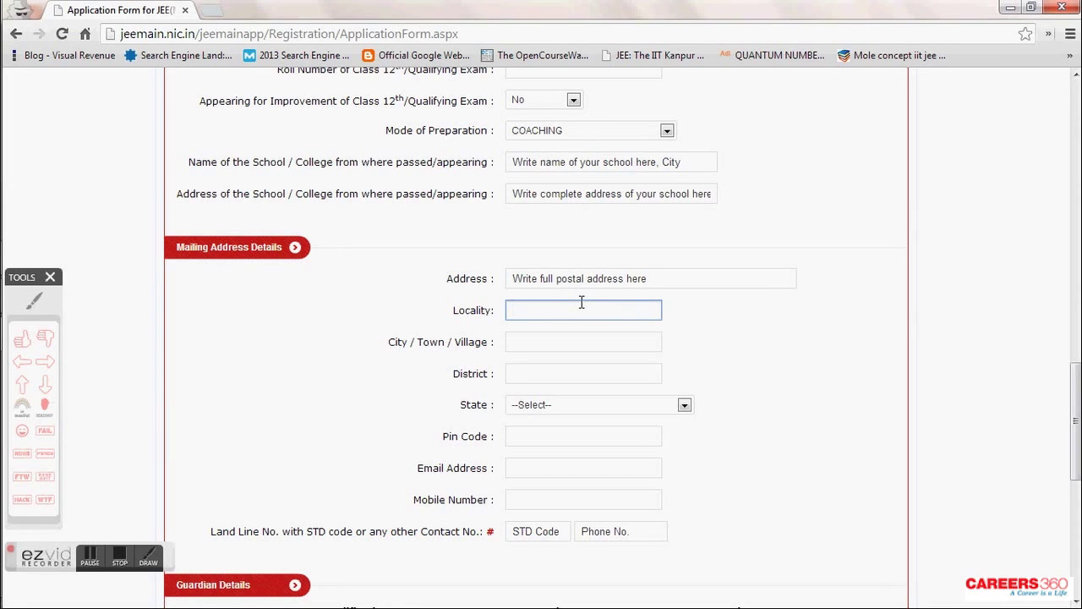
pyautogui.write('Write name of your locality here')
pyautogui.click(581, 336)
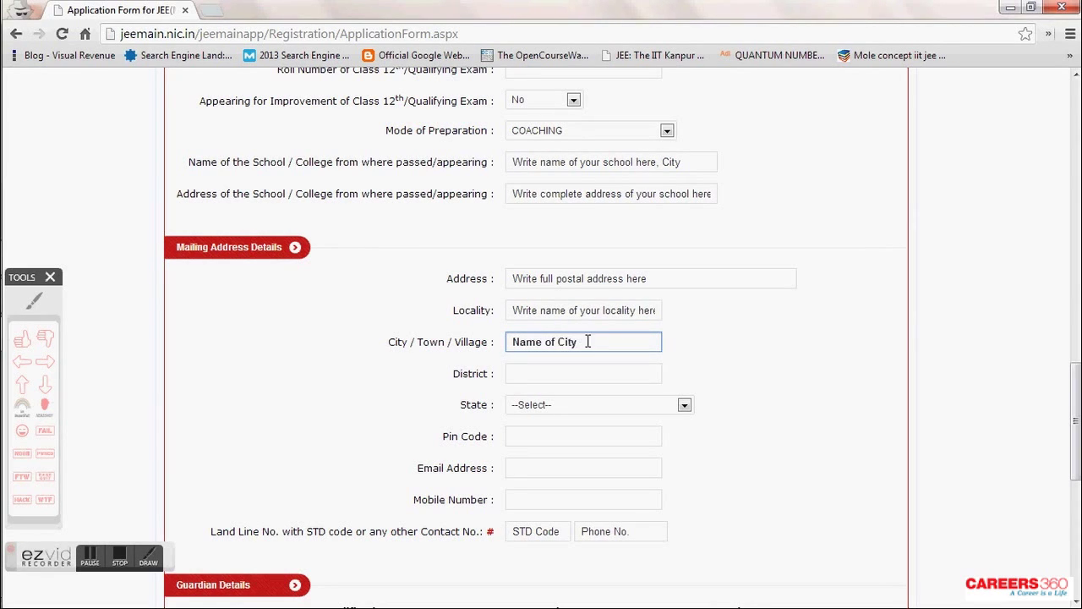
pyautogui.click(586, 370)
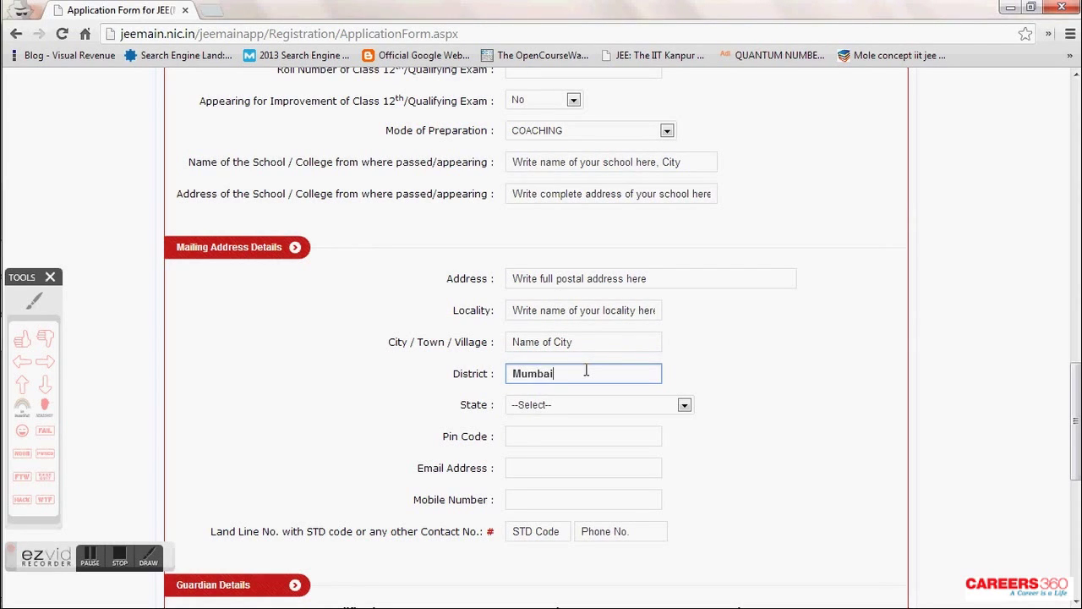
# - Select MAHARASTRA as the state and enter the pin code
pyautogui.click(647, 404)
pyautogui.write('mah')
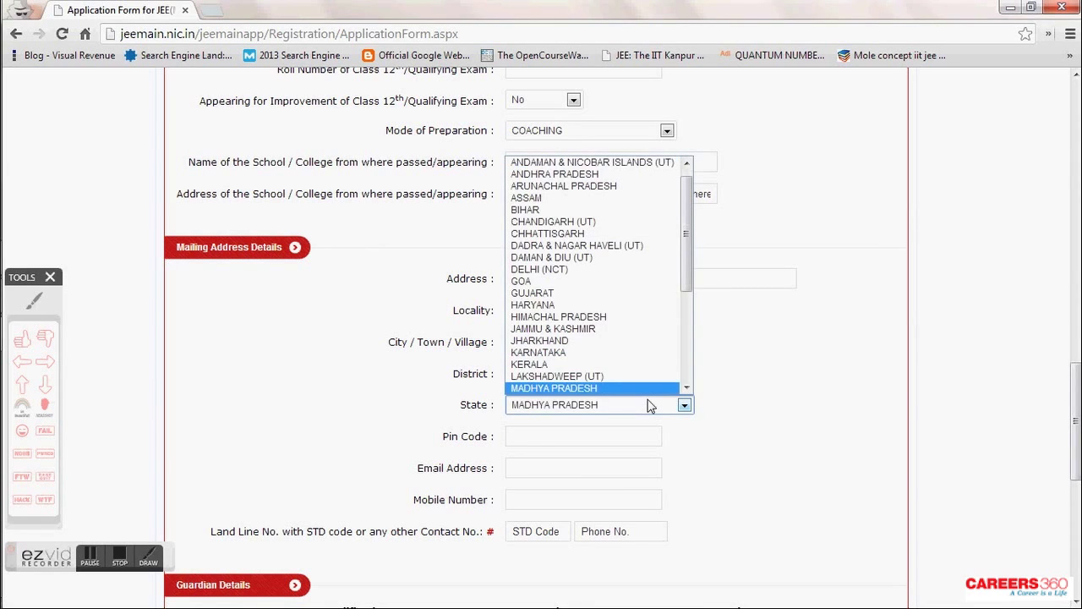
pyautogui.click(648, 404)
pyautogui.click(662, 436)
pyautogui.write('400041')
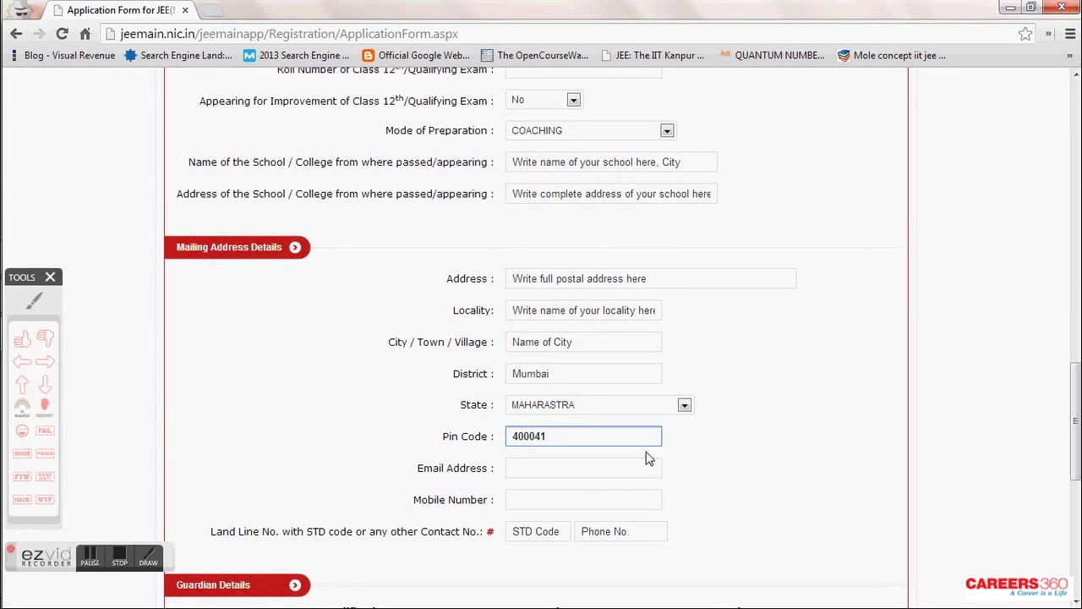
# - Enter the candidate's e-mail address and mobile number, then move to the landline fields
pyautogui.click(644, 467)
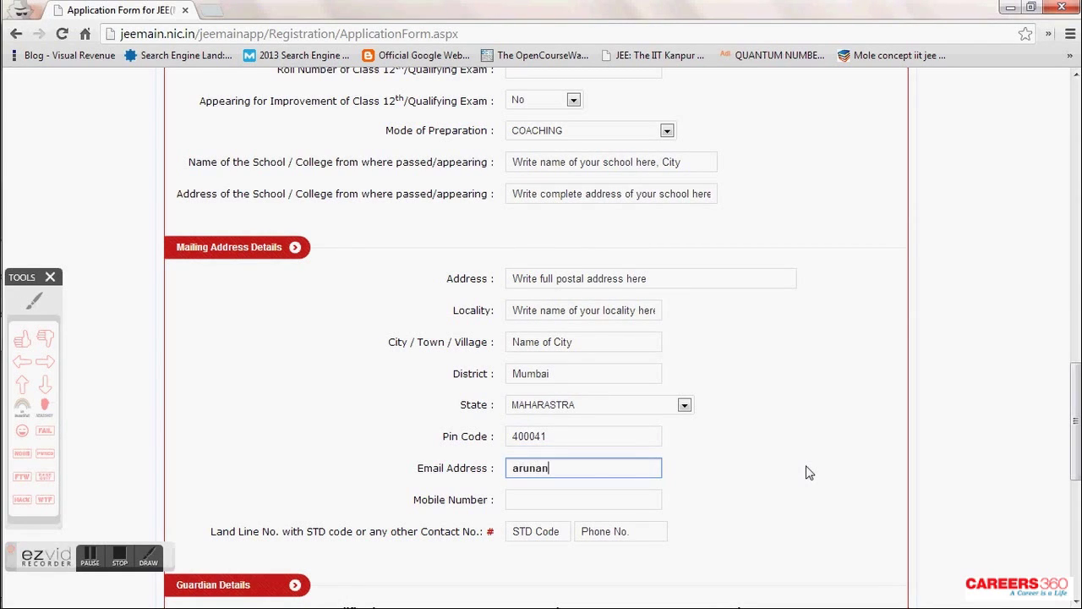
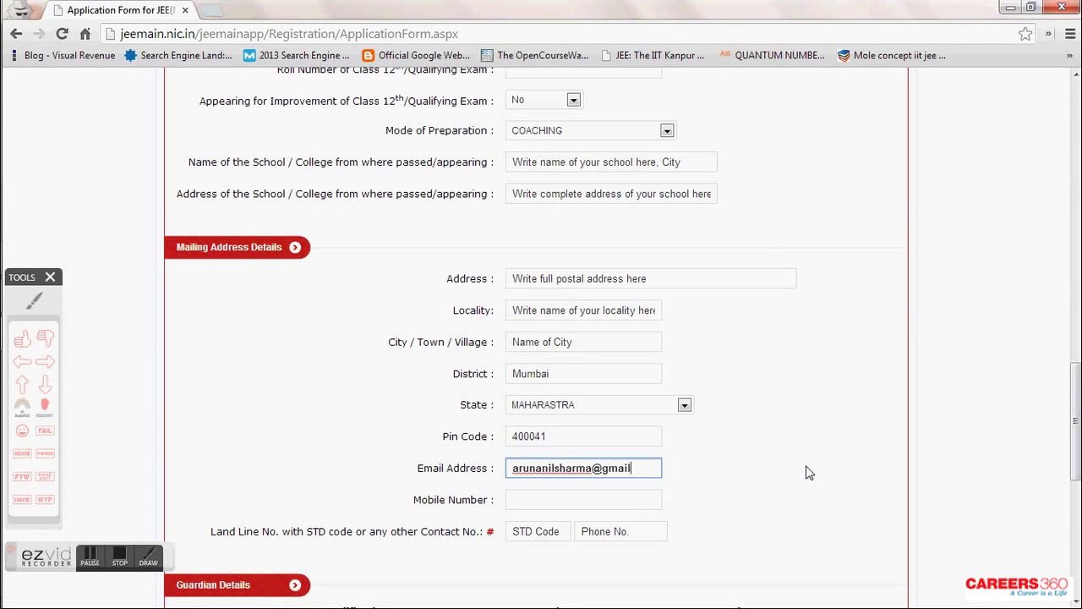
pyautogui.press('Tab')
pyautogui.scroll(-2, 807, 473)
pyautogui.click(556, 372)
pyautogui.click(621, 376)
pyautogui.scroll(-3, 609, 381)
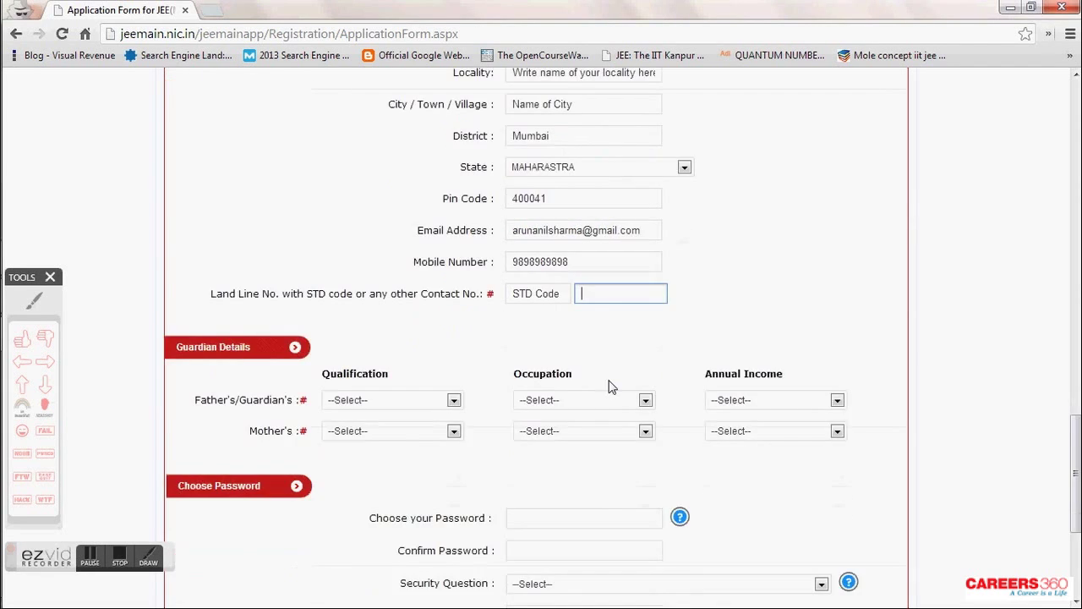
pyautogui.click(52, 359)
pyautogui.click(123, 263)
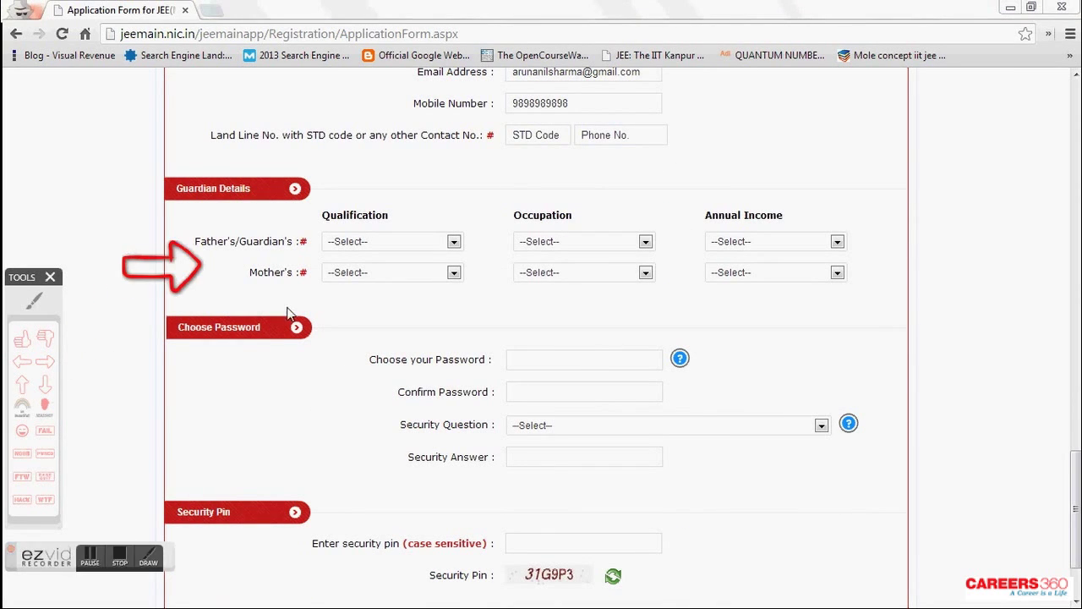
pyautogui.click(433, 246)
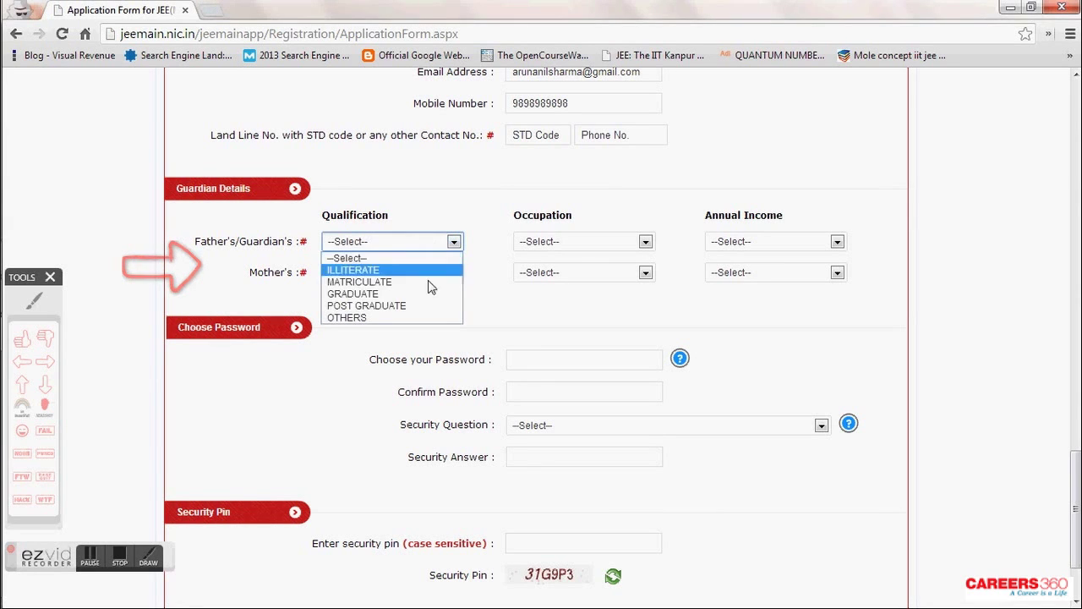
pyautogui.click(427, 304)
pyautogui.click(555, 245)
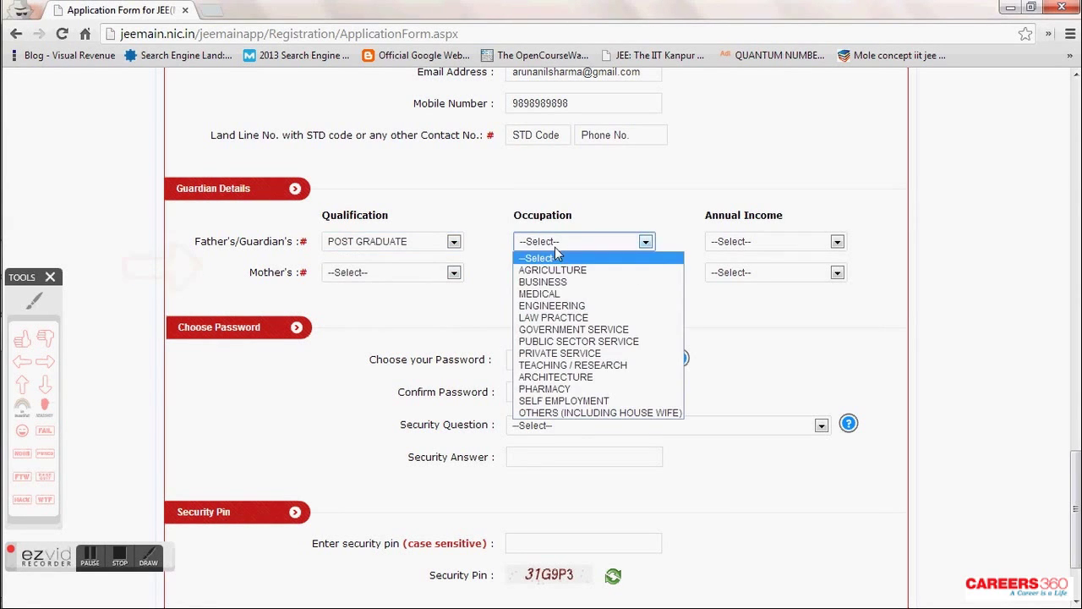
pyautogui.click(551, 306)
pyautogui.click(780, 245)
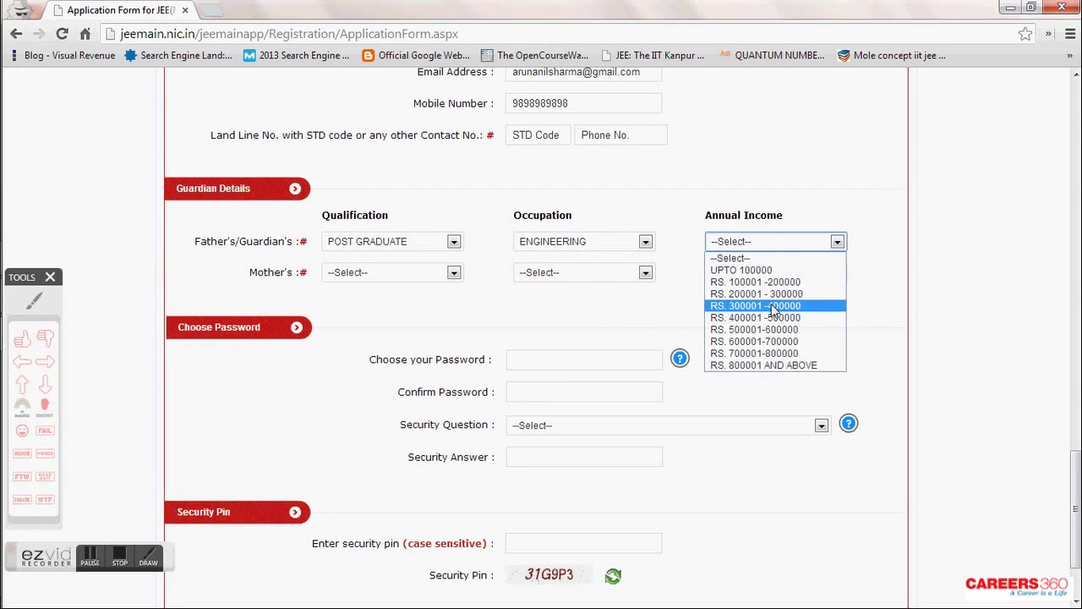
pyautogui.click(773, 311)
# - Set mother's details to MATRICULATE, OTHERS (INCLUDING HOUSE WIFE) and UPTO 100000
pyautogui.click(423, 274)
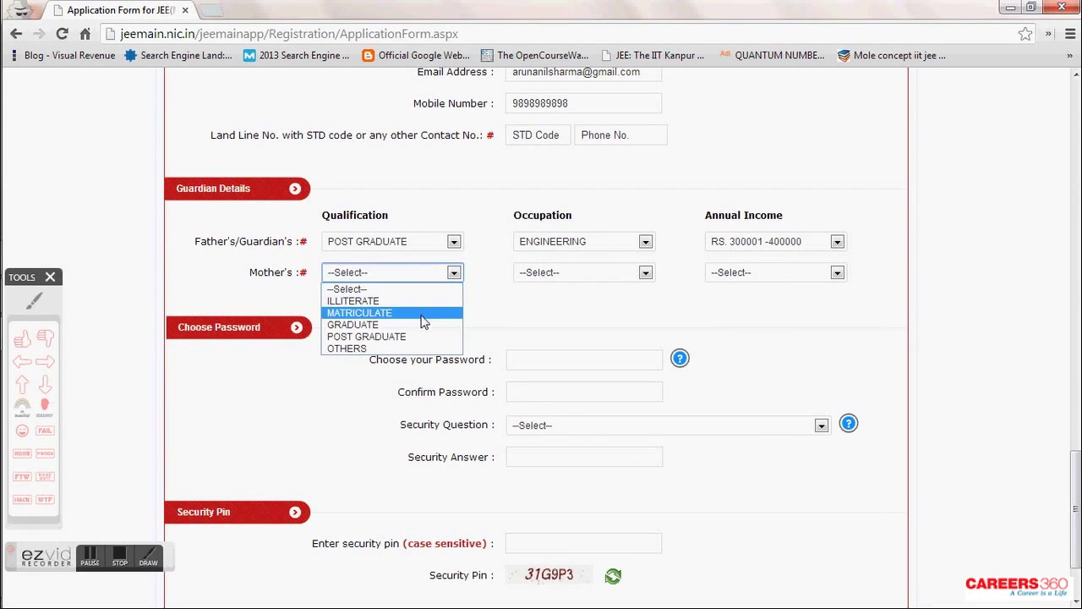
pyautogui.click(424, 314)
pyautogui.click(531, 279)
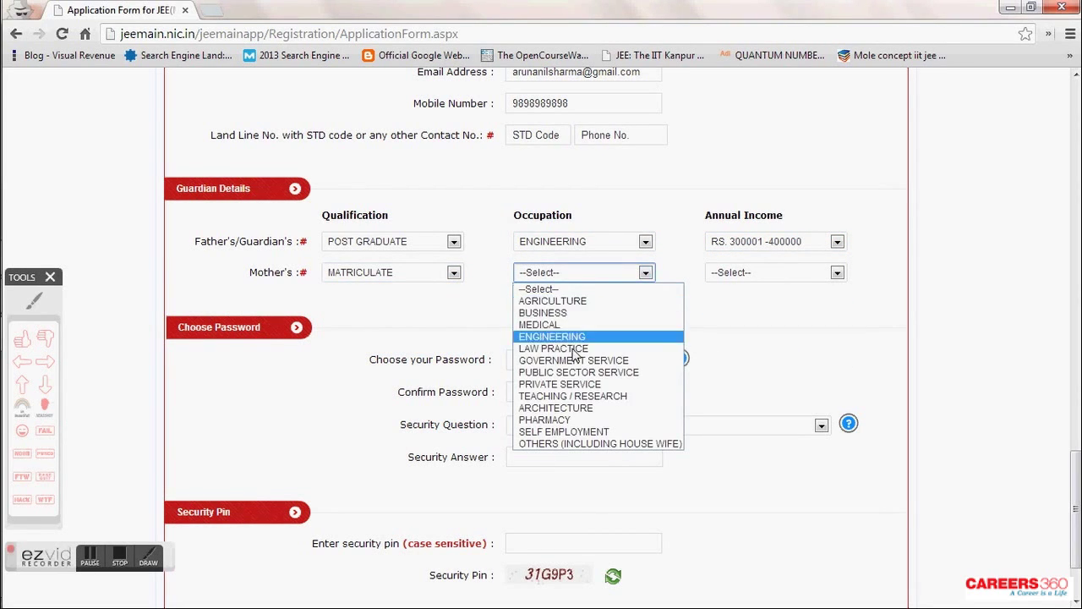
pyautogui.click(596, 443)
pyautogui.click(764, 275)
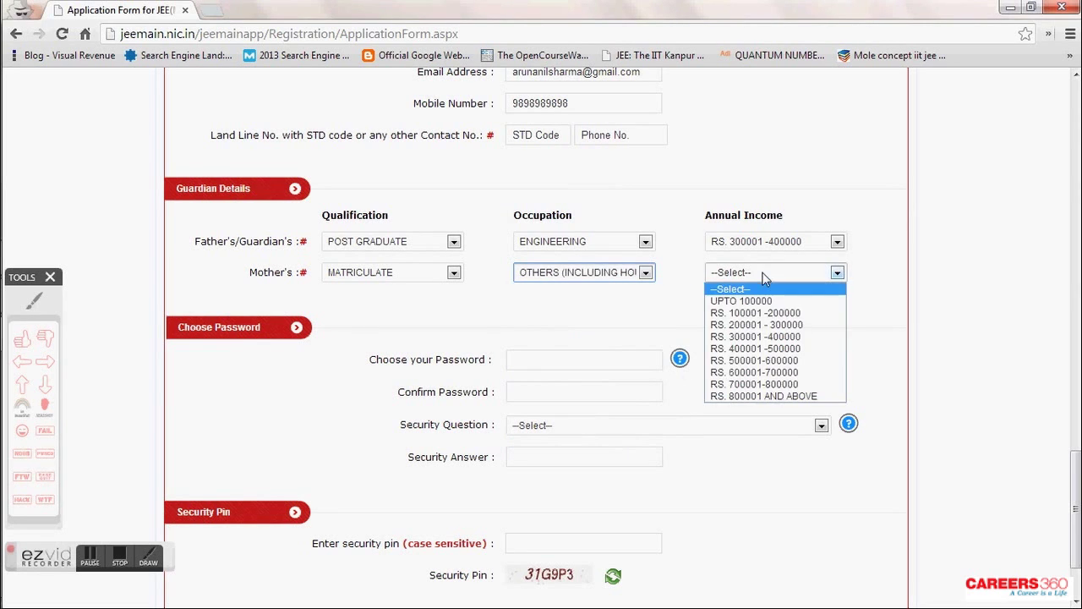
pyautogui.click(748, 301)
pyautogui.scroll(-1, 700, 307)
pyautogui.click(579, 273)
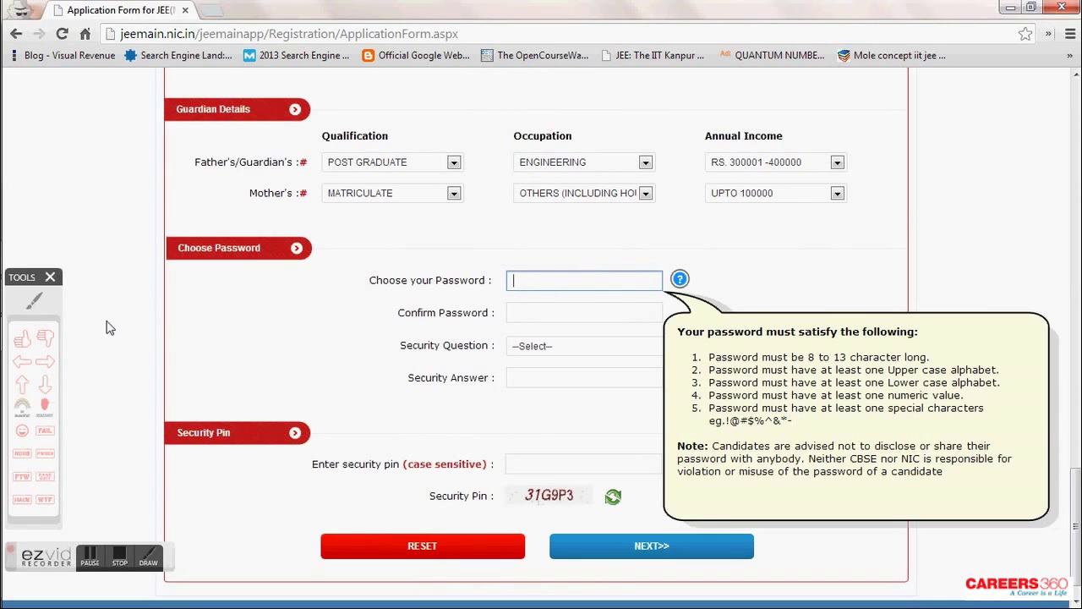
# - Enter the account password and its confirmation
pyautogui.click(45, 361)
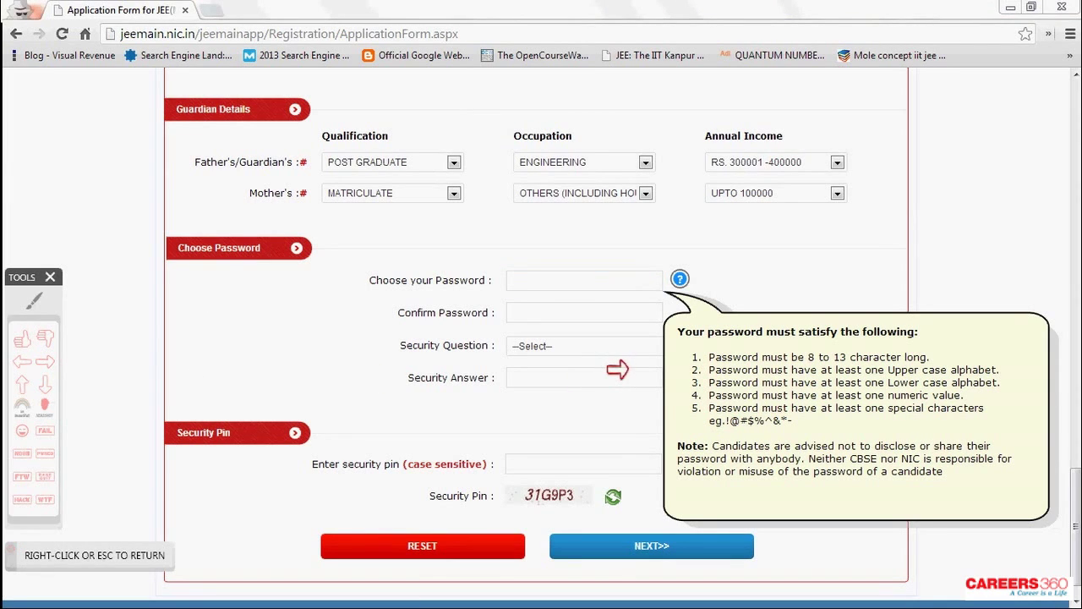
pyautogui.moveTo(618, 369); pyautogui.dragTo(687, 385)
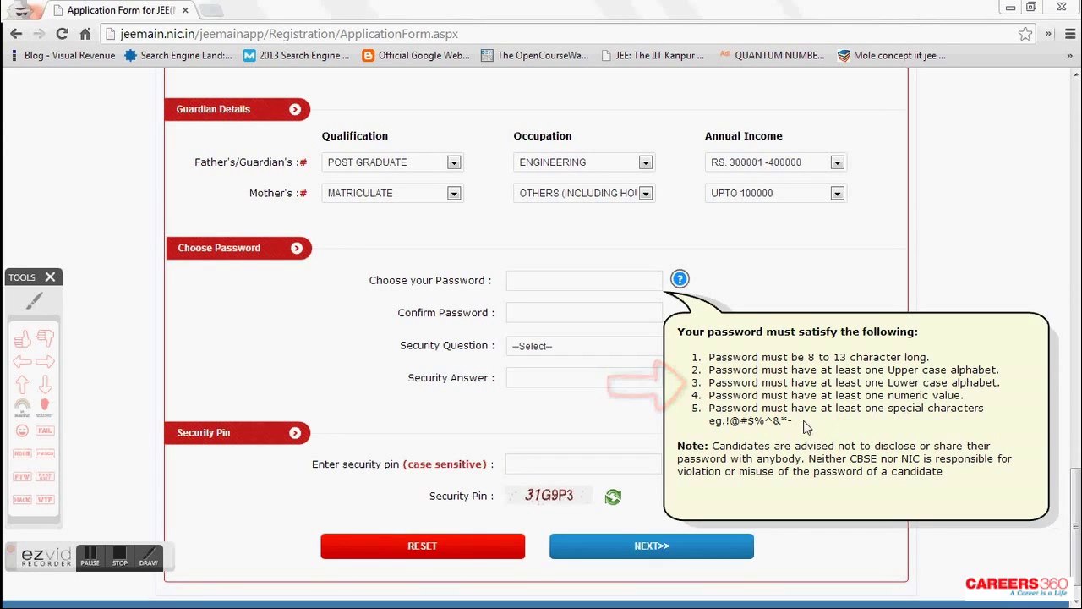
pyautogui.moveTo(799, 421); pyautogui.dragTo(728, 420)
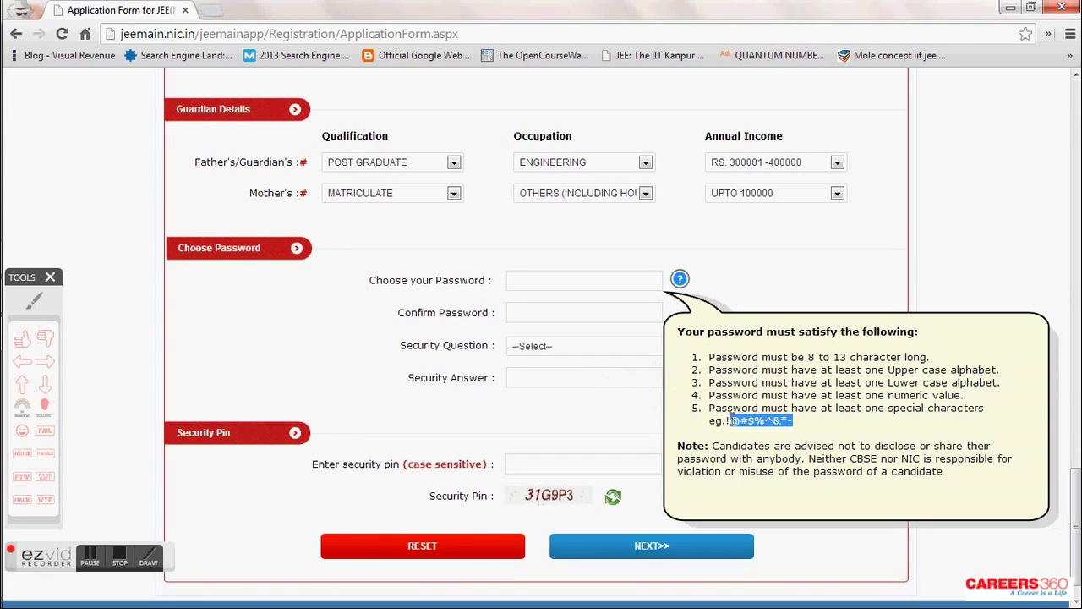
pyautogui.click(566, 280)
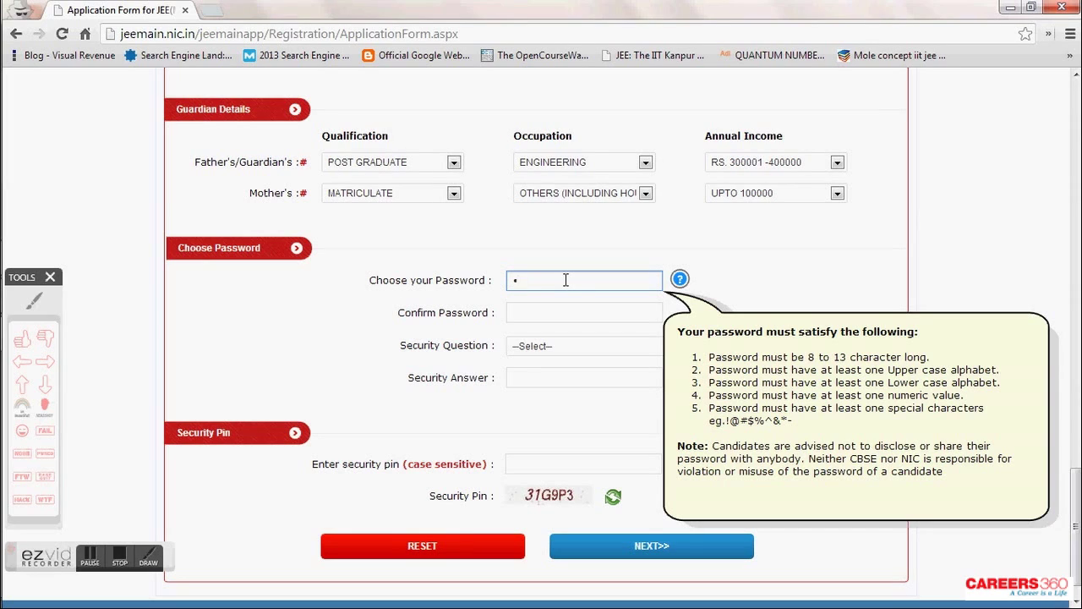
pyautogui.press('Tab')
pyautogui.press('Tab')
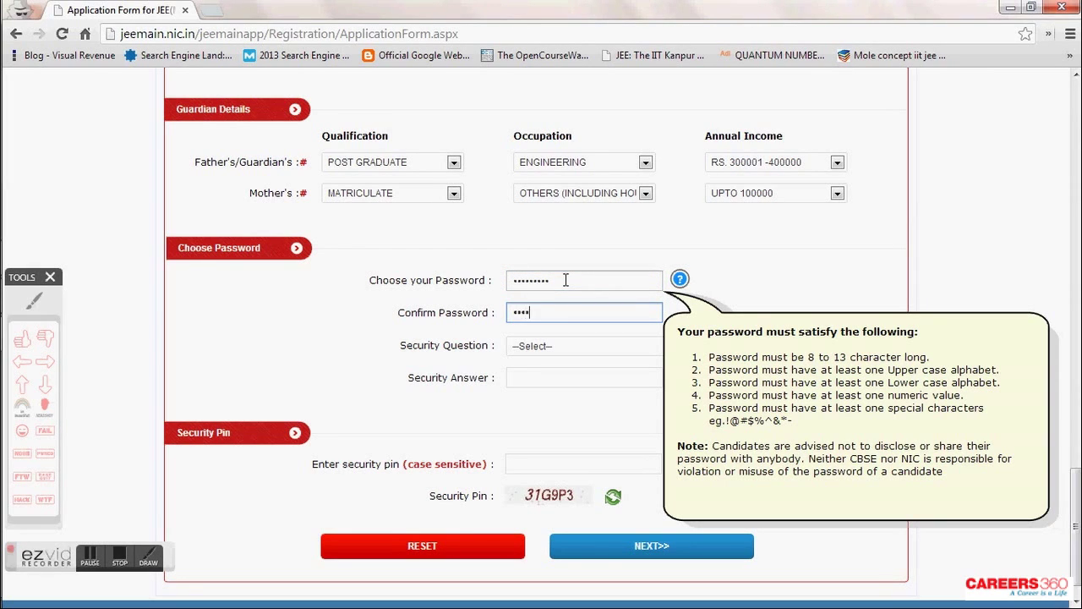
pyautogui.press('Tab')
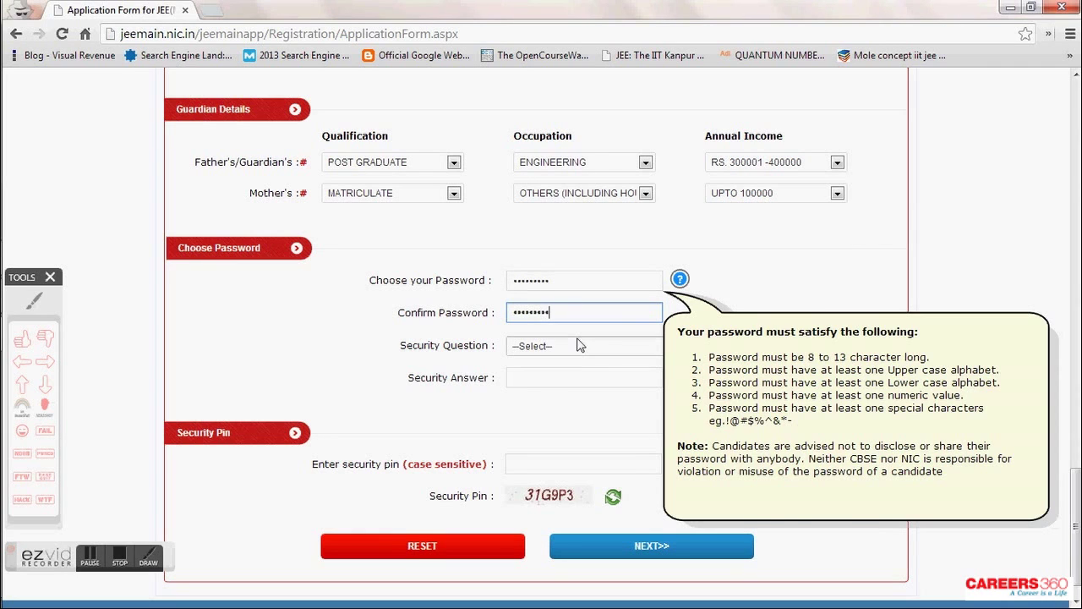
# - Choose 'WHAT PLANT YOU LIKE OR DISLIKE ?' as the security question and begin the answer
pyautogui.click(592, 345)
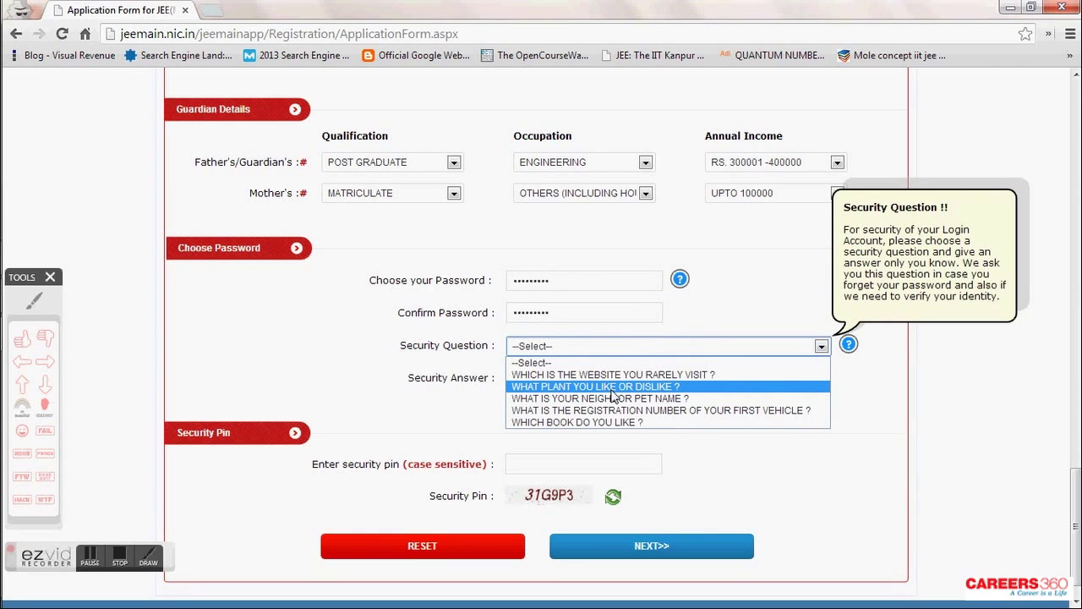
pyautogui.click(612, 389)
pyautogui.click(604, 379)
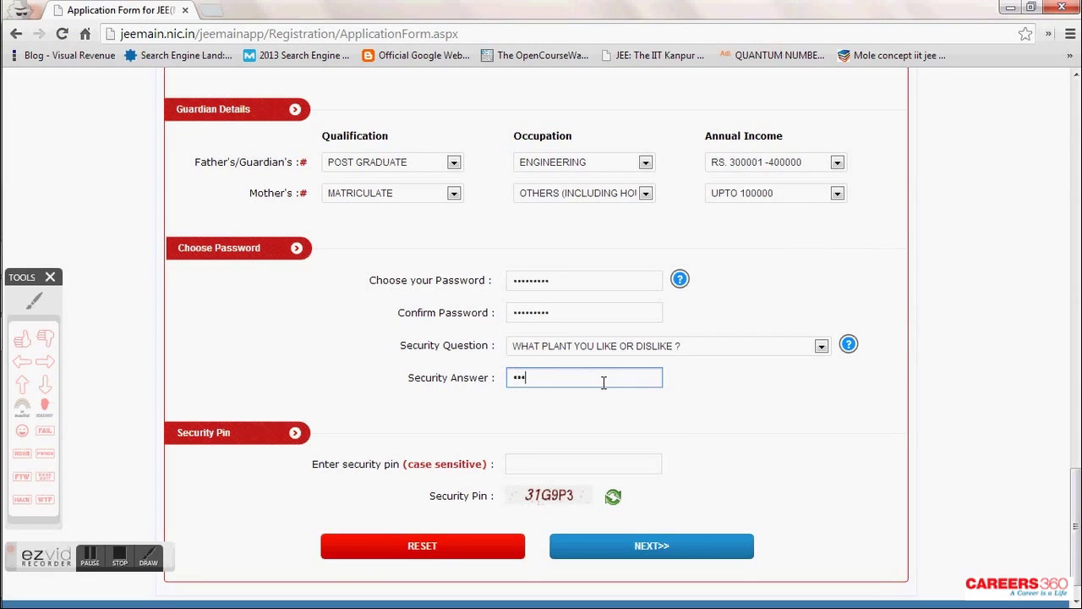
# - Type the case-sensitive code shown in the security pin image into the security pin box
pyautogui.click(598, 461)
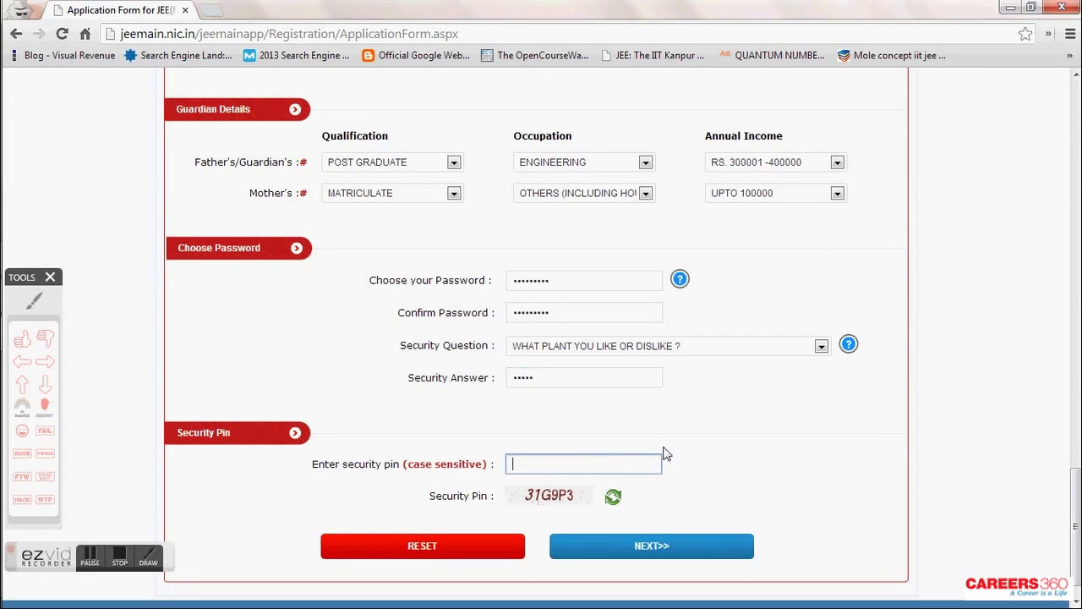
pyautogui.scroll(-1, 807, 446)
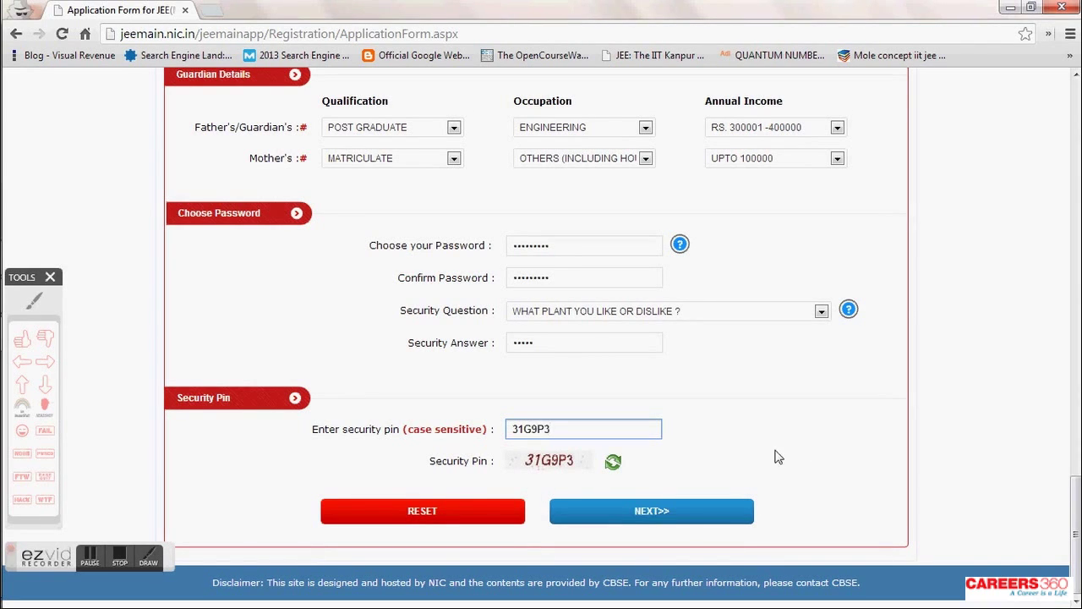
pyautogui.click(44, 361)
pyautogui.click(479, 495)
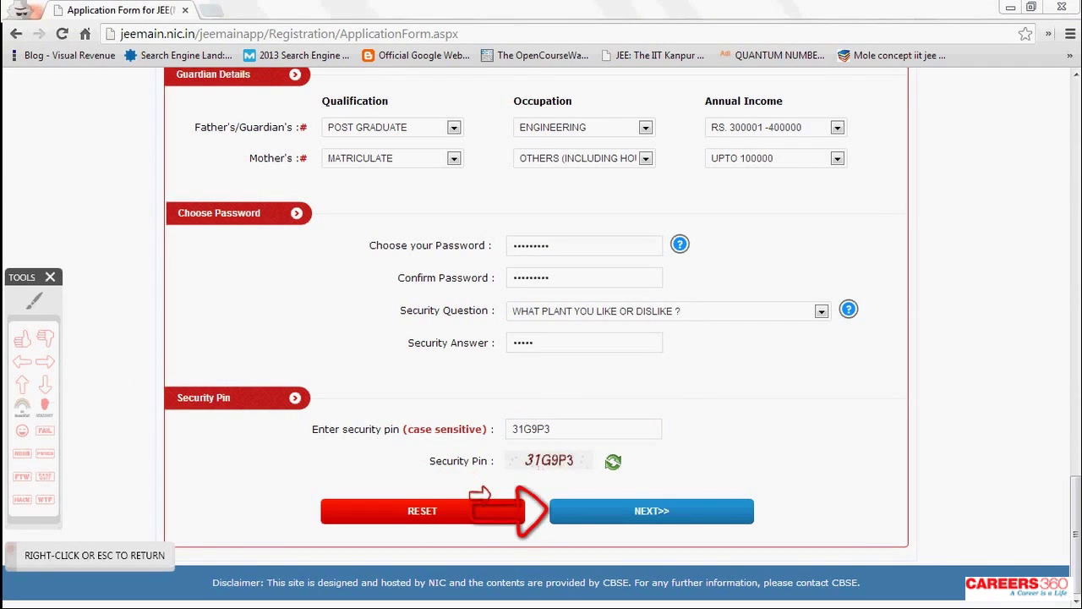
pyautogui.rightClick(470, 500)
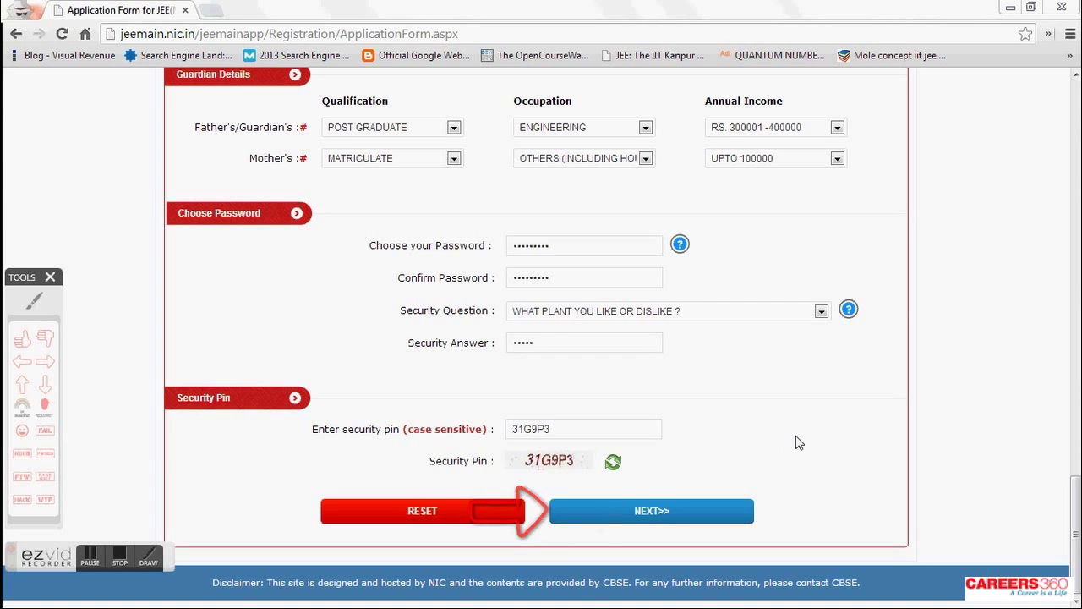
pyautogui.scroll(7, 798, 442)
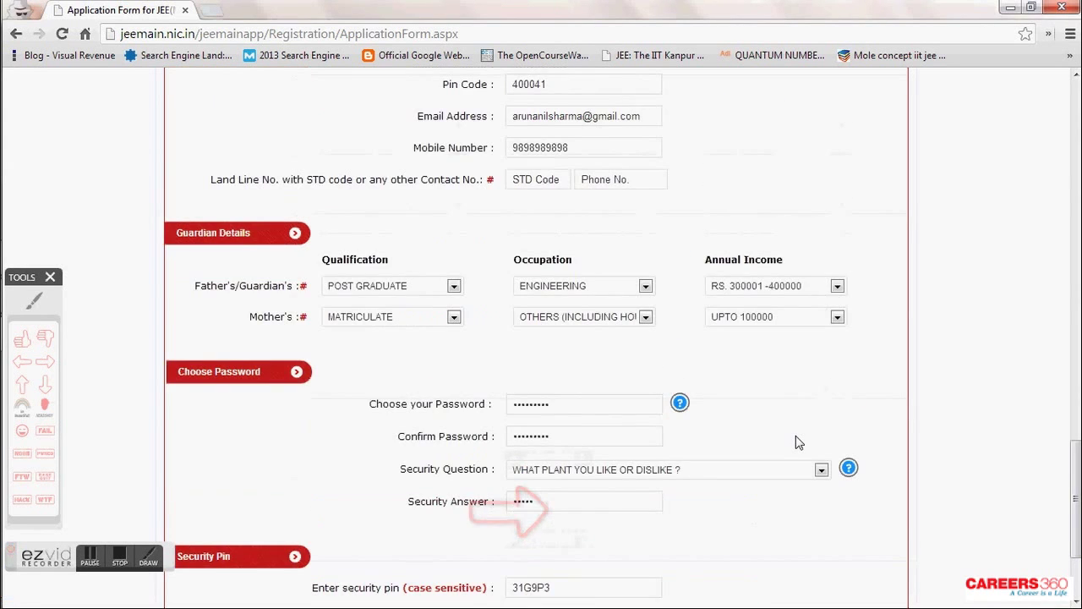
pyautogui.scroll(6, 799, 442)
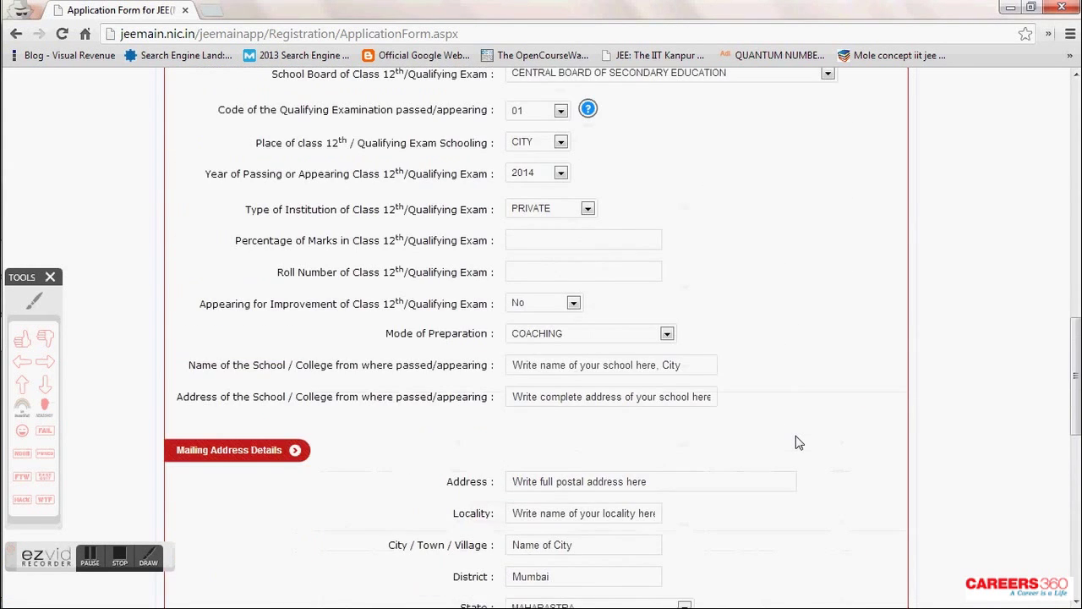
pyautogui.scroll(7, 798, 442)
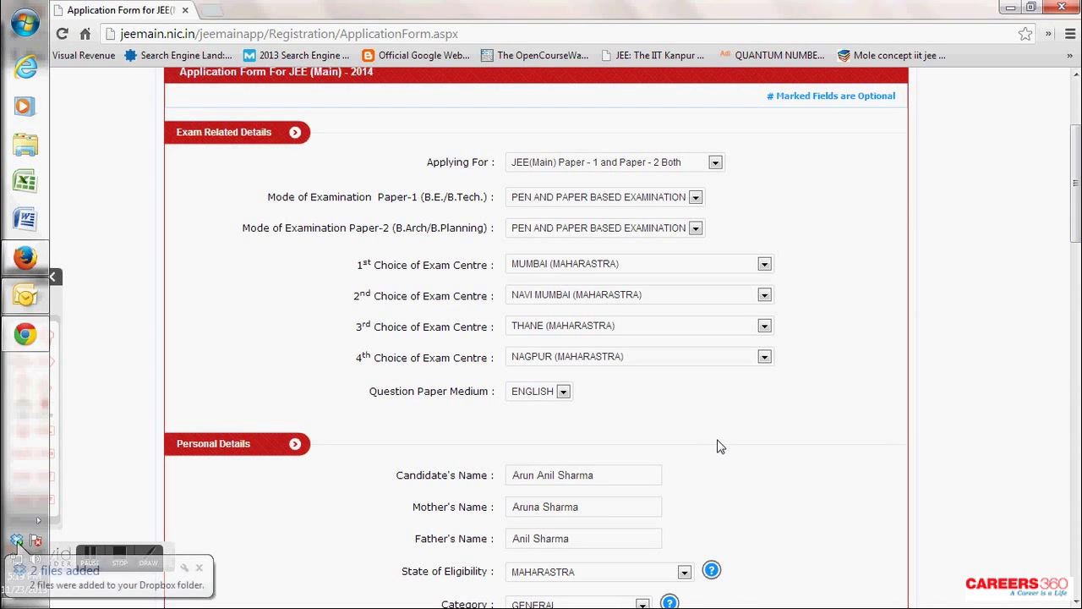
pyautogui.scroll(-2, 773, 411)
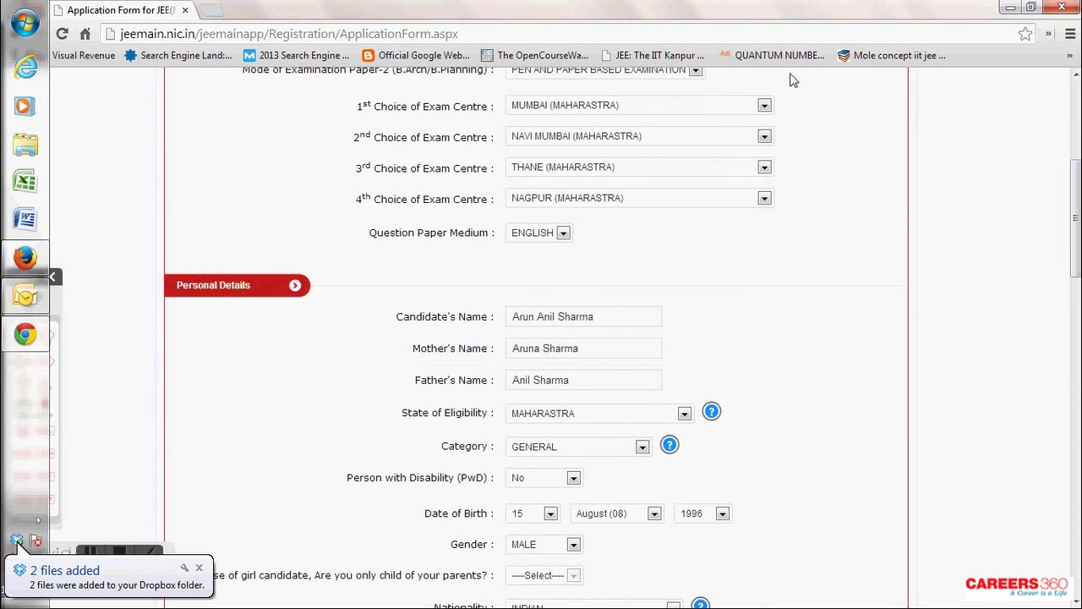
pyautogui.scroll(-2, 818, 237)
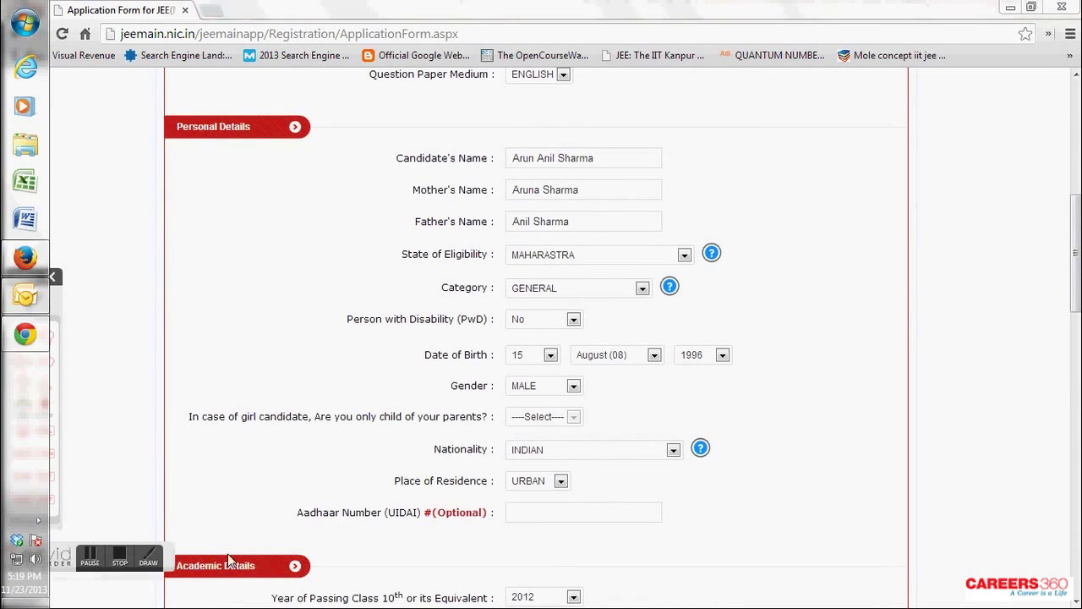
pyautogui.click(668, 449)
pyautogui.click(633, 451)
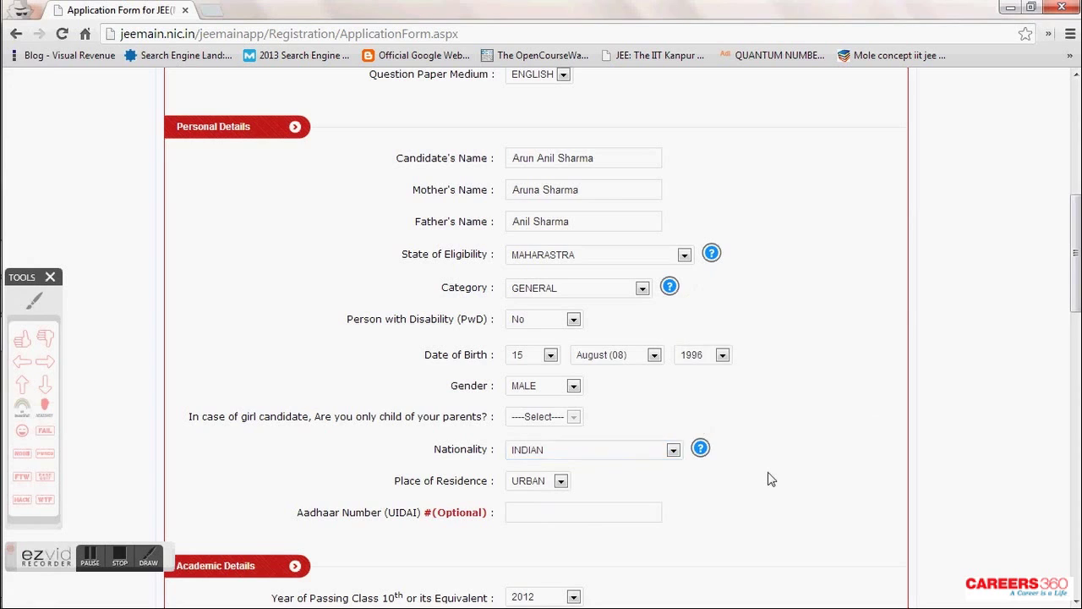
pyautogui.scroll(-5, 769, 479)
pyautogui.scroll(-7, 770, 479)
pyautogui.scroll(-4, 770, 480)
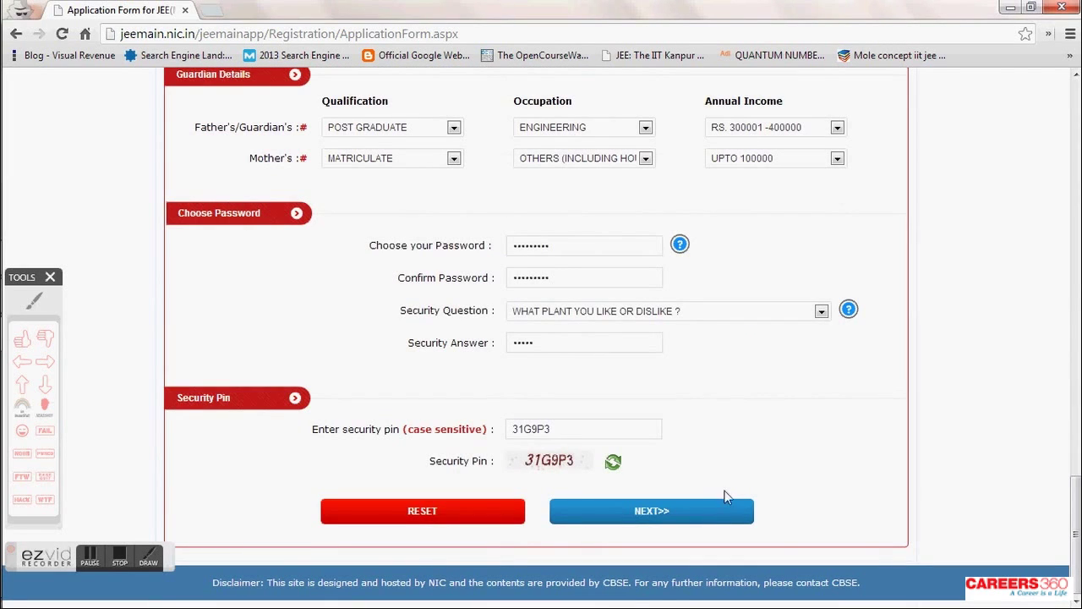
# - Submit the form and review the filled details on the review page
pyautogui.click(714, 505)
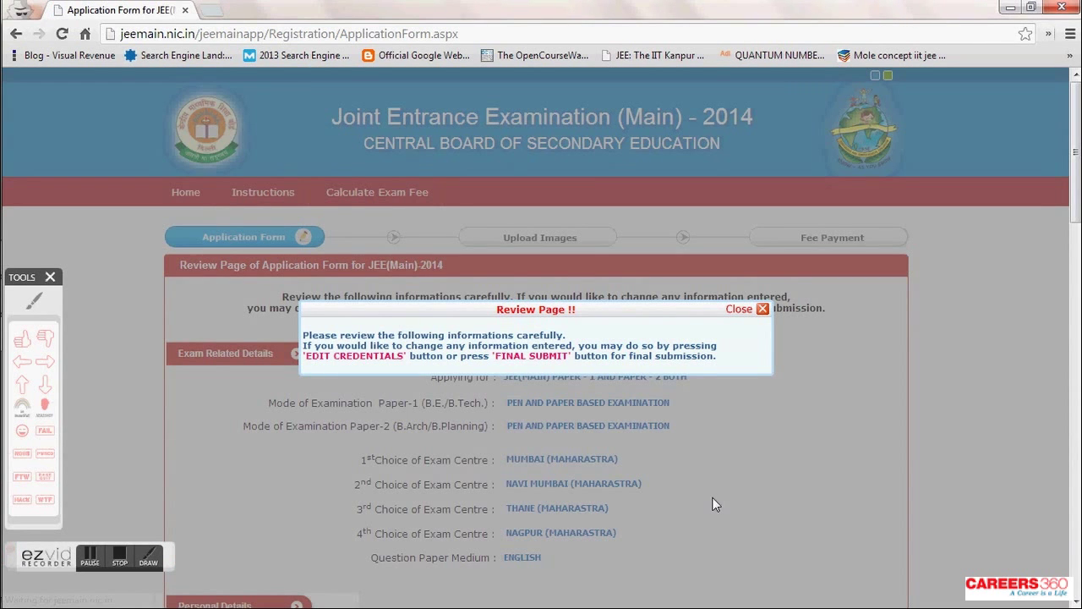
pyautogui.click(44, 364)
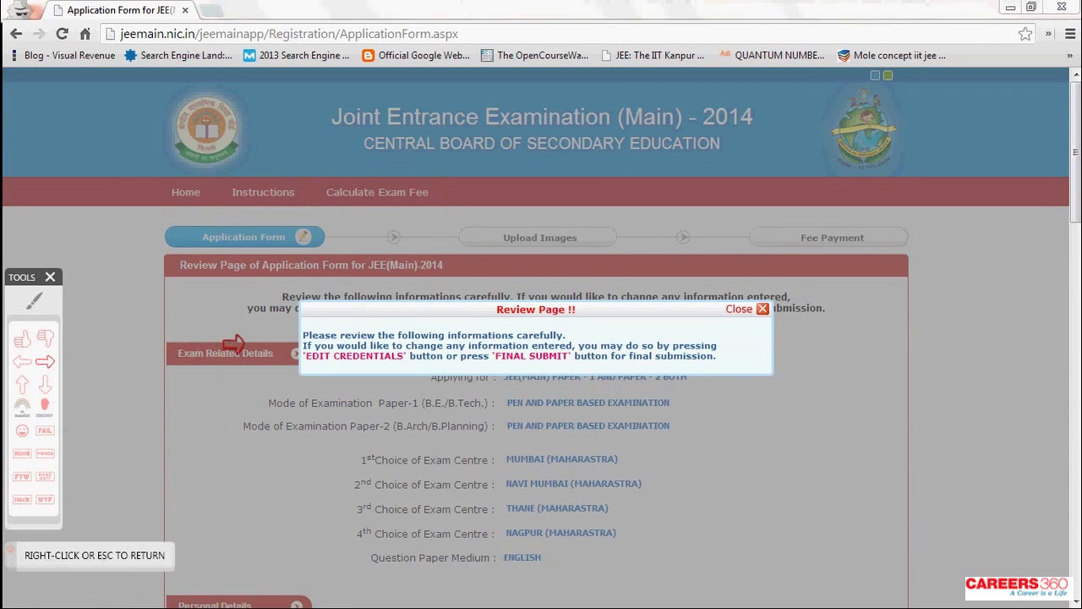
pyautogui.click(237, 338)
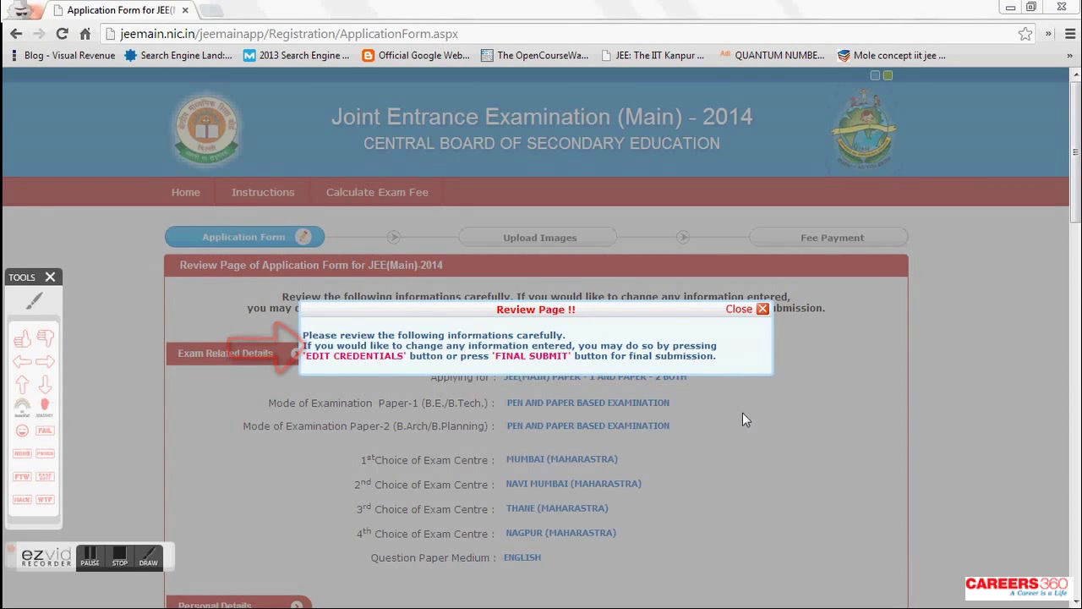
pyautogui.click(761, 309)
pyautogui.scroll(-2, 758, 410)
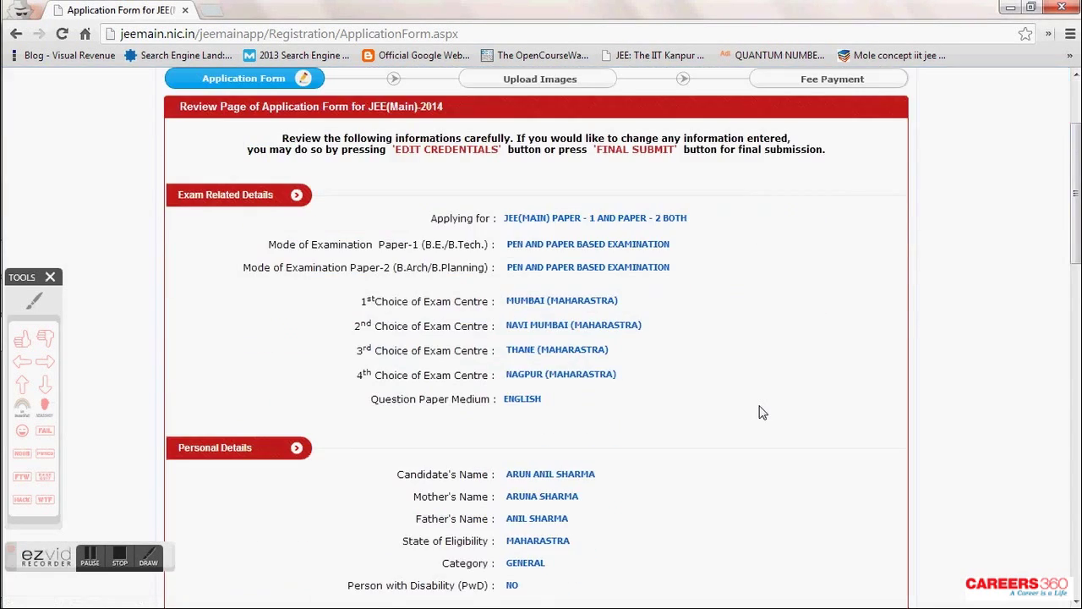
pyautogui.scroll(-8, 759, 412)
pyautogui.scroll(-6, 759, 412)
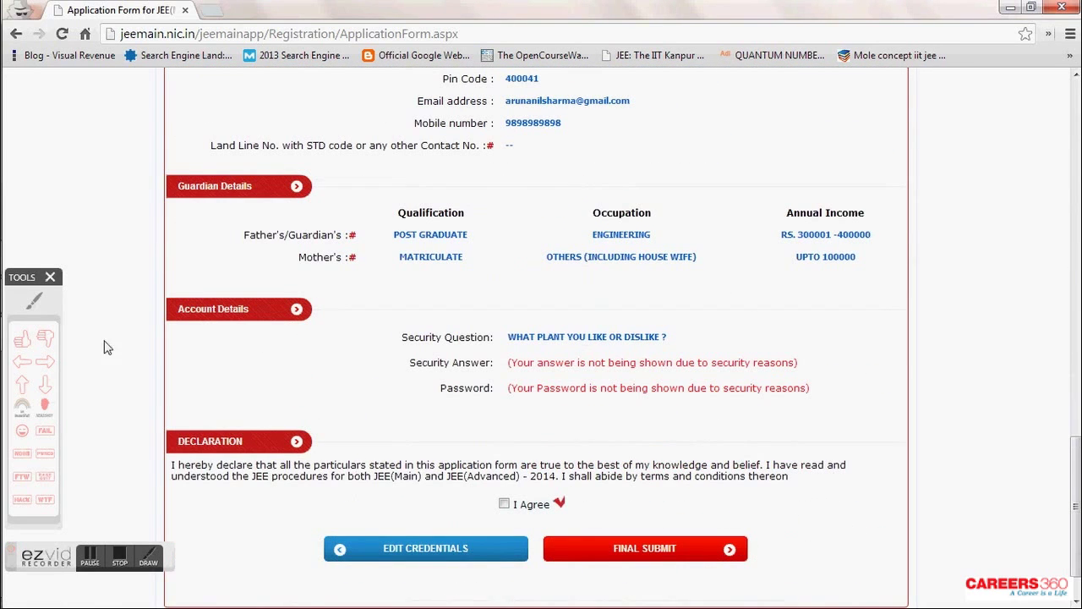
pyautogui.click(21, 343)
pyautogui.click(813, 445)
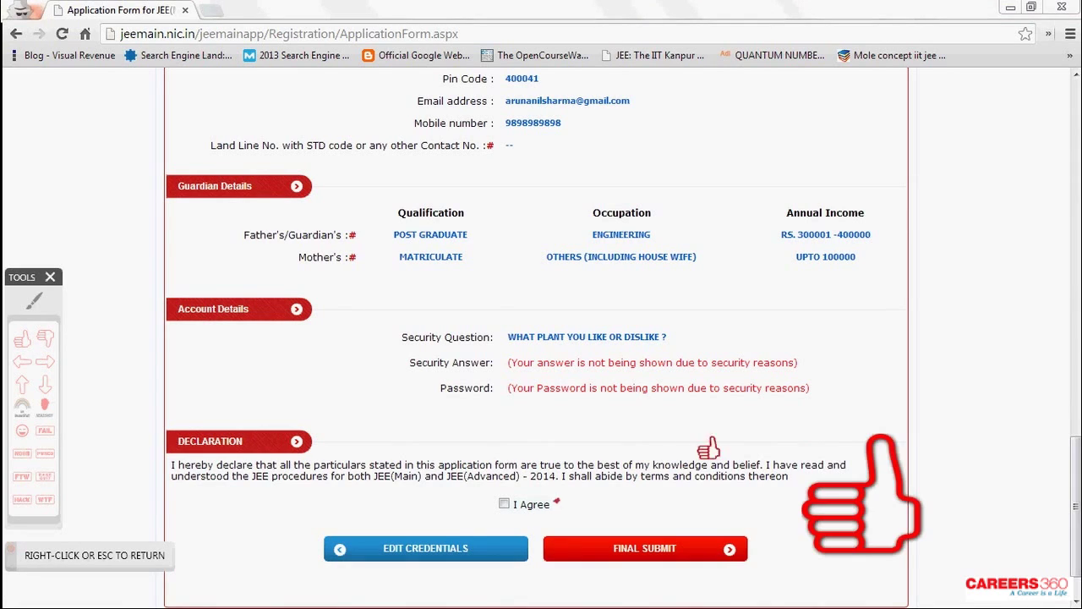
pyautogui.rightClick(608, 443)
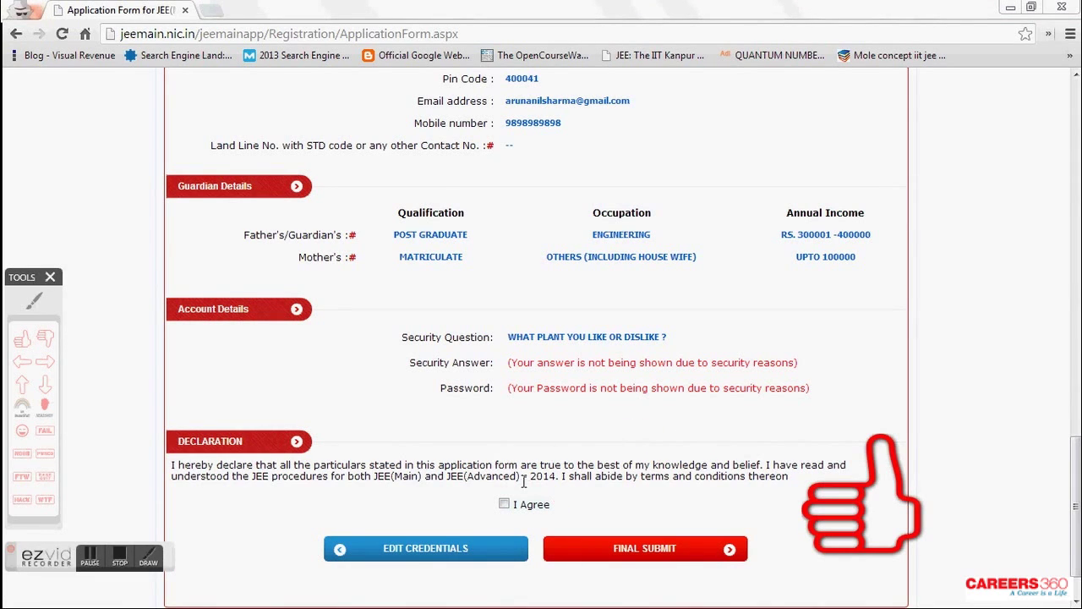
# - Agree to the declaration, choose FINAL SUBMIT and confirm with YES, PLEASE DO
pyautogui.click(505, 505)
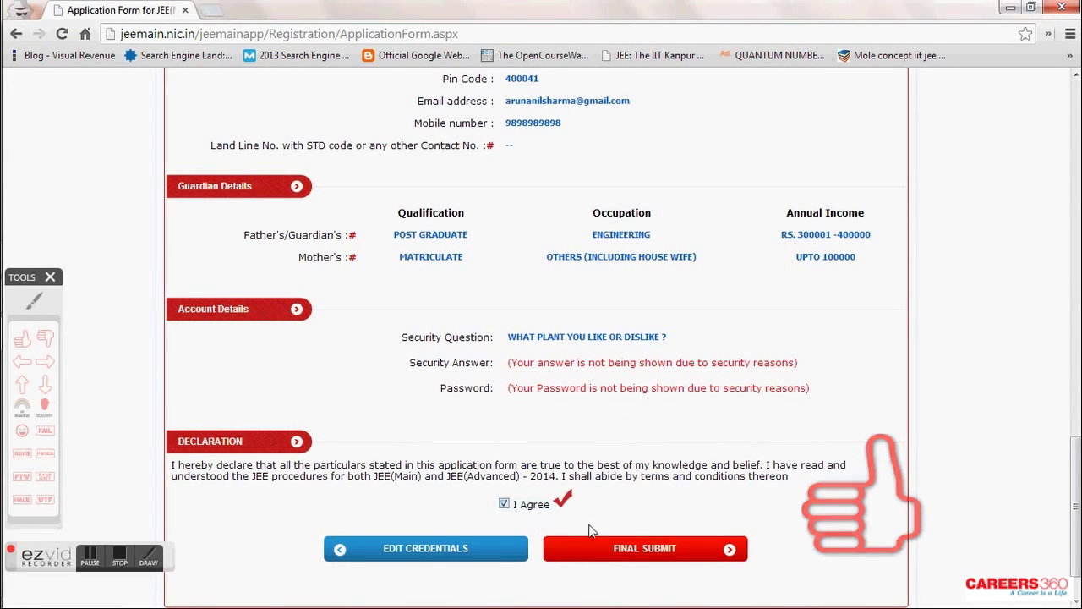
pyautogui.click(635, 549)
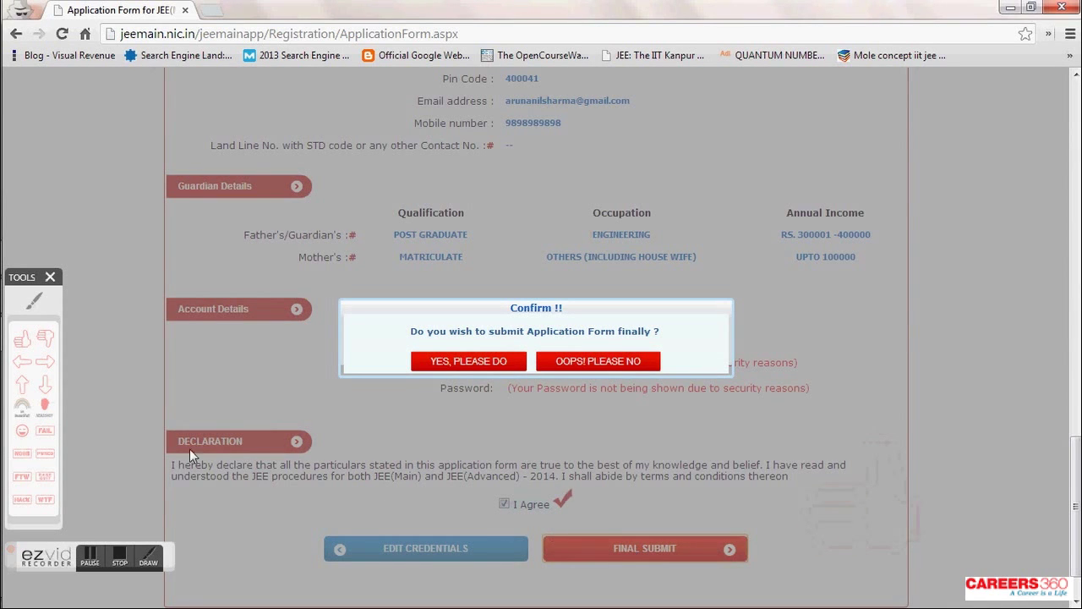
pyautogui.click(23, 342)
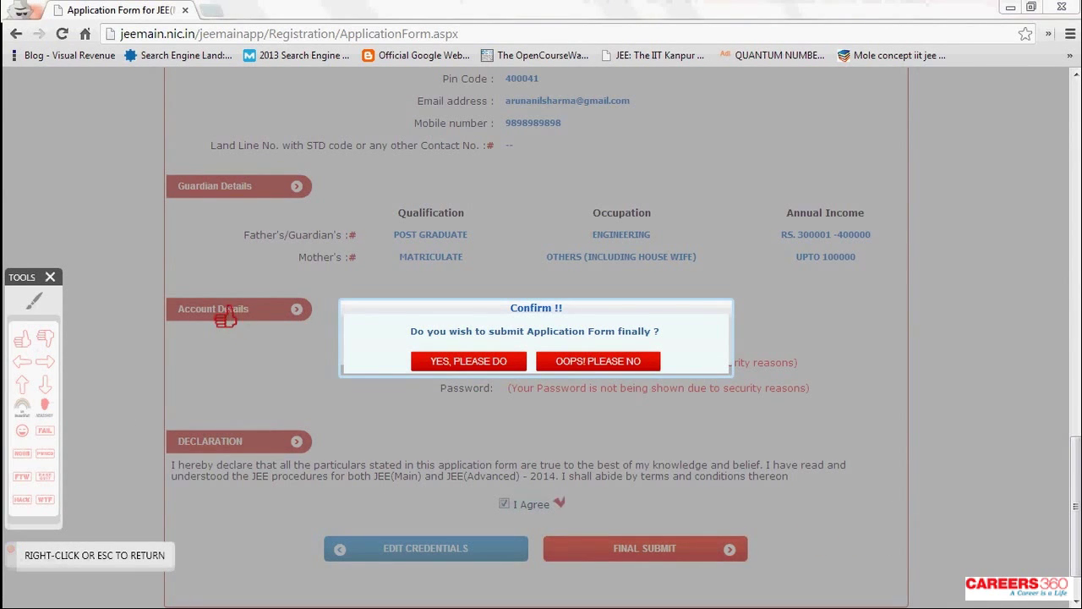
pyautogui.click(275, 366)
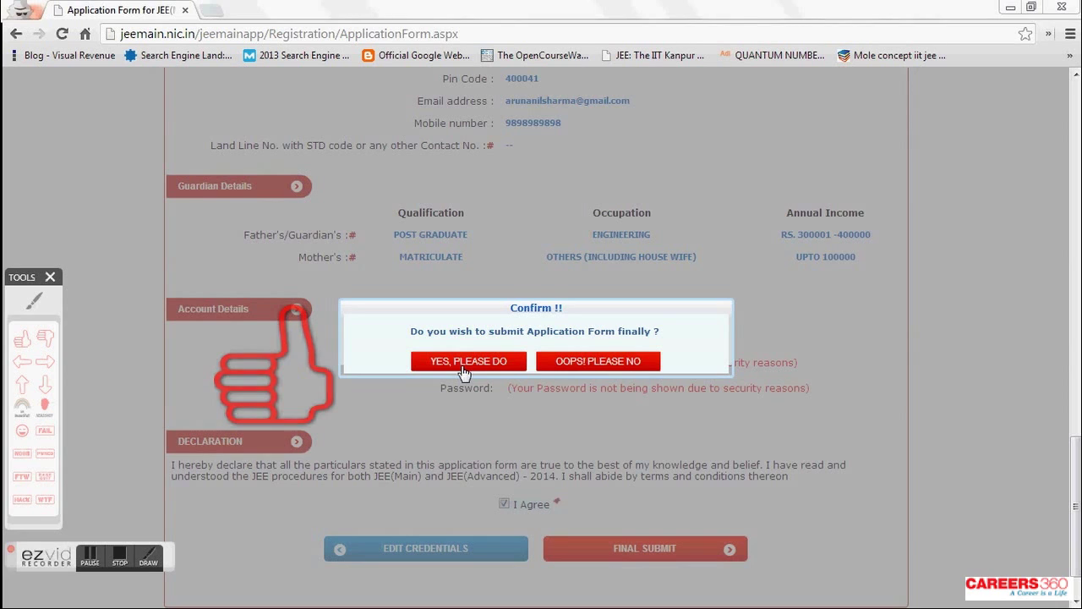
pyautogui.click(465, 363)
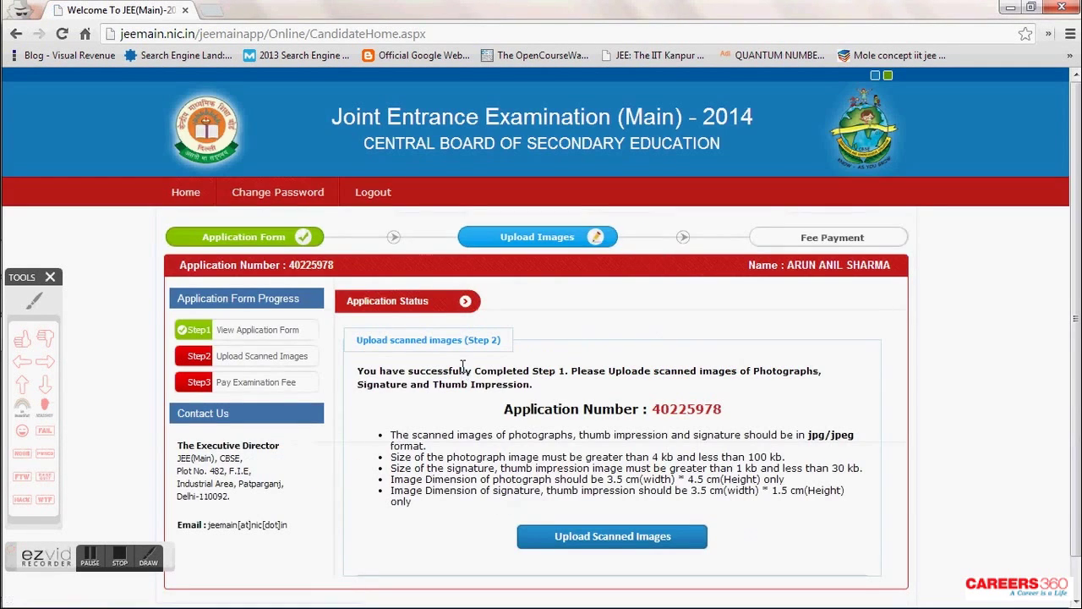
# - Note the issued application number and go to Upload Scanned Images
pyautogui.click(46, 364)
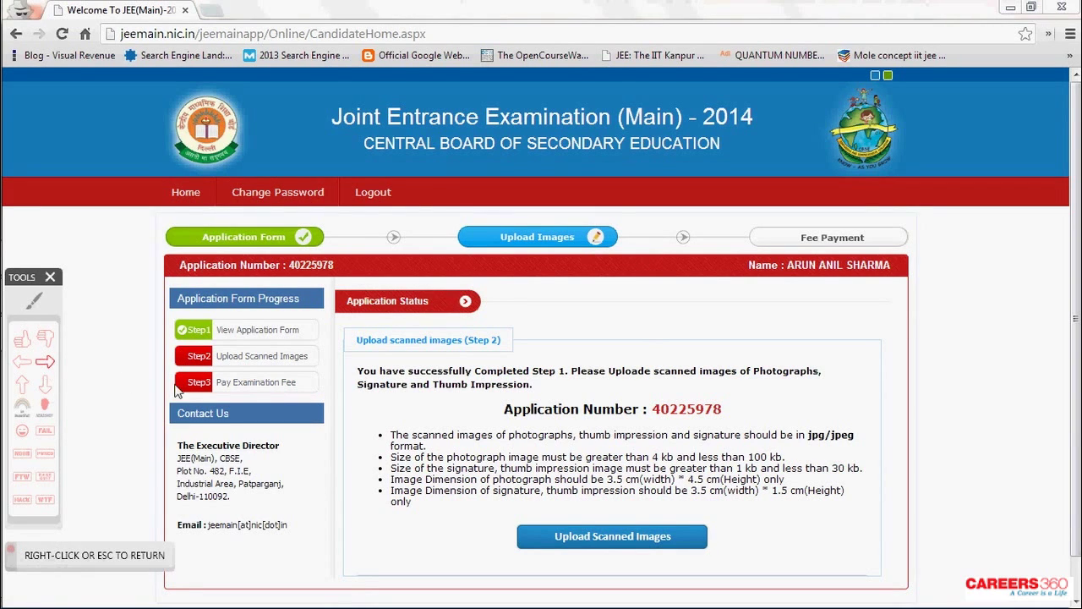
pyautogui.click(411, 404)
pyautogui.rightClick(412, 404)
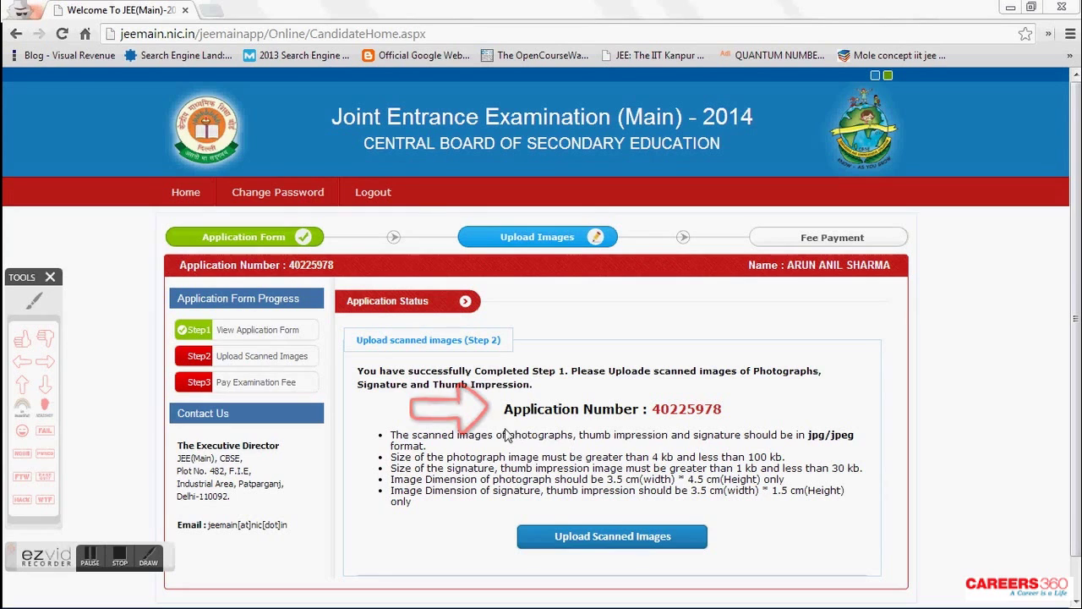
pyautogui.click(37, 305)
pyautogui.moveTo(191, 311)
pyautogui.mouseDown()
pyautogui.moveTo(174, 318)
pyautogui.moveTo(203, 340)
pyautogui.moveTo(315, 344)
pyautogui.moveTo(328, 321)
pyautogui.moveTo(236, 296)
pyautogui.moveTo(198, 312)
pyautogui.mouseUp()
pyautogui.rightClick(198, 313)
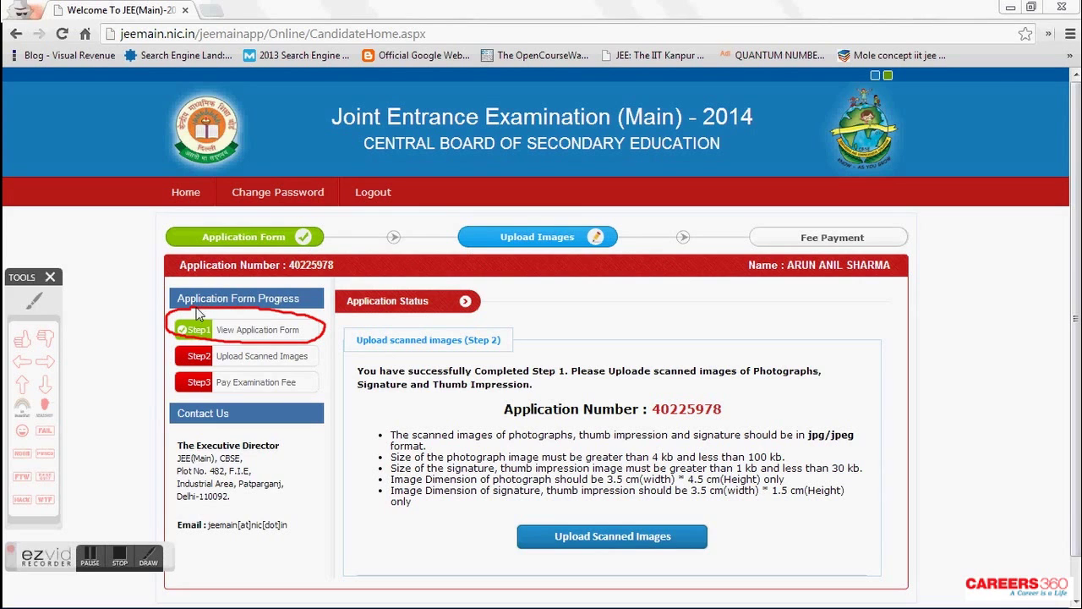
pyautogui.click(605, 542)
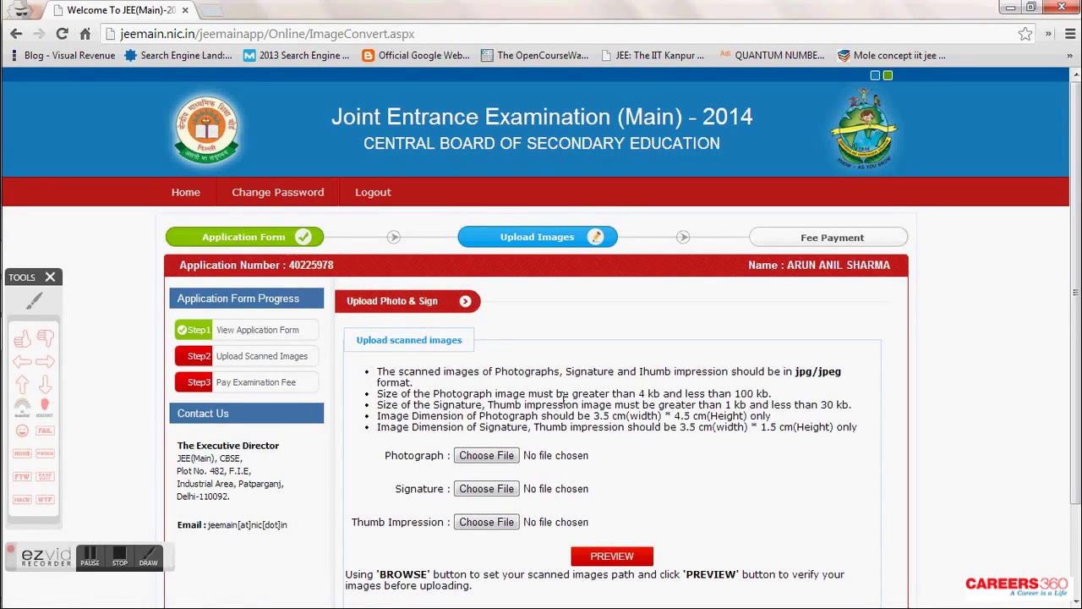
# - Attach the photo jpg from the Desktop's JEE Main Application Photos folder to Photograph
pyautogui.moveTo(640, 393); pyautogui.dragTo(777, 393)
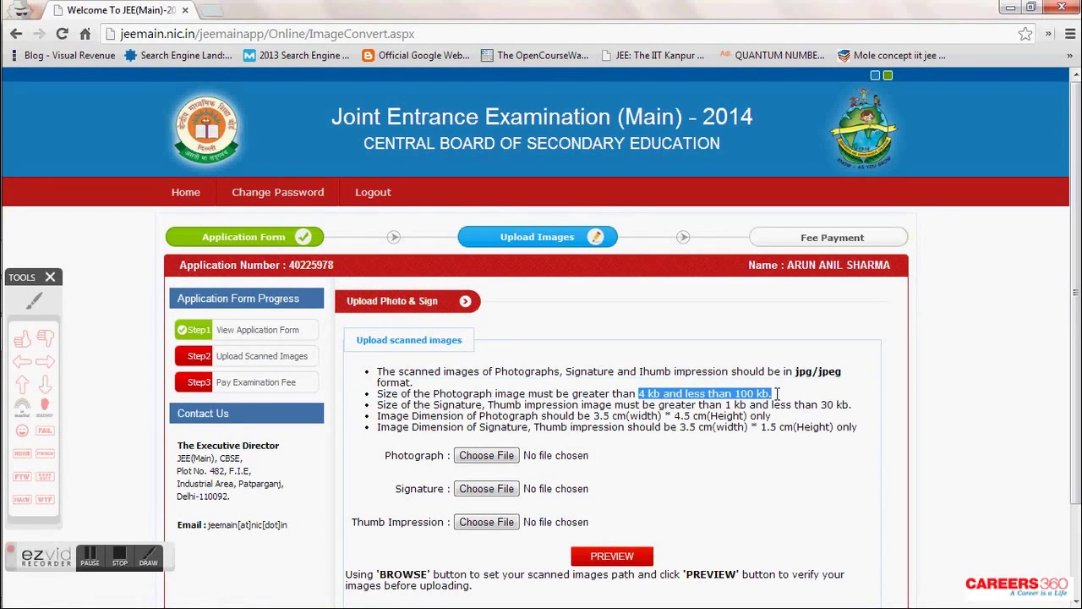
pyautogui.moveTo(629, 416); pyautogui.dragTo(859, 427)
pyautogui.scroll(-3, 665, 459)
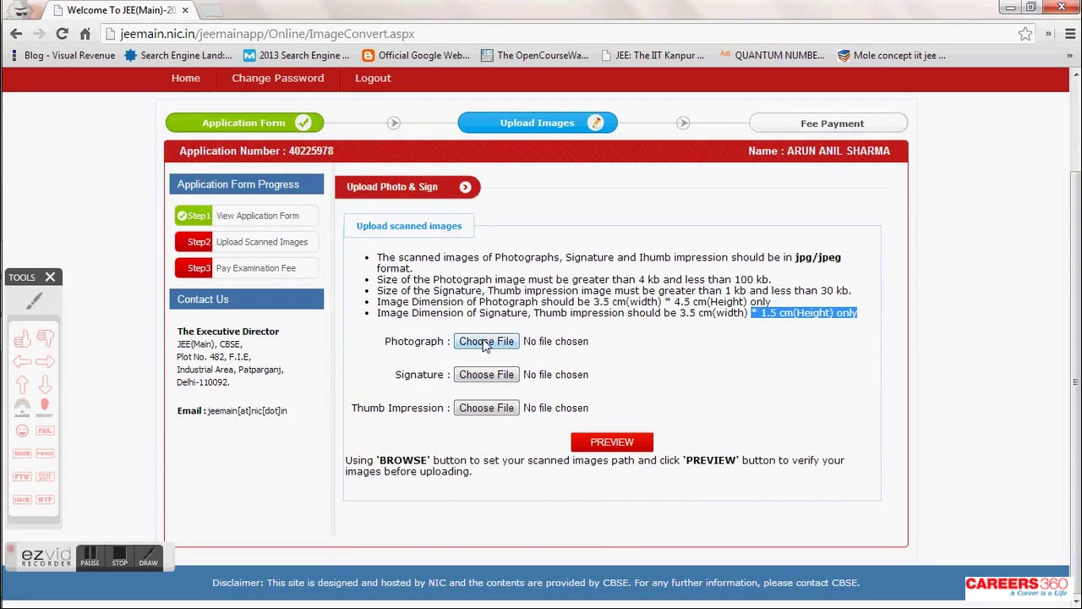
pyautogui.click(486, 342)
pyautogui.click(76, 108)
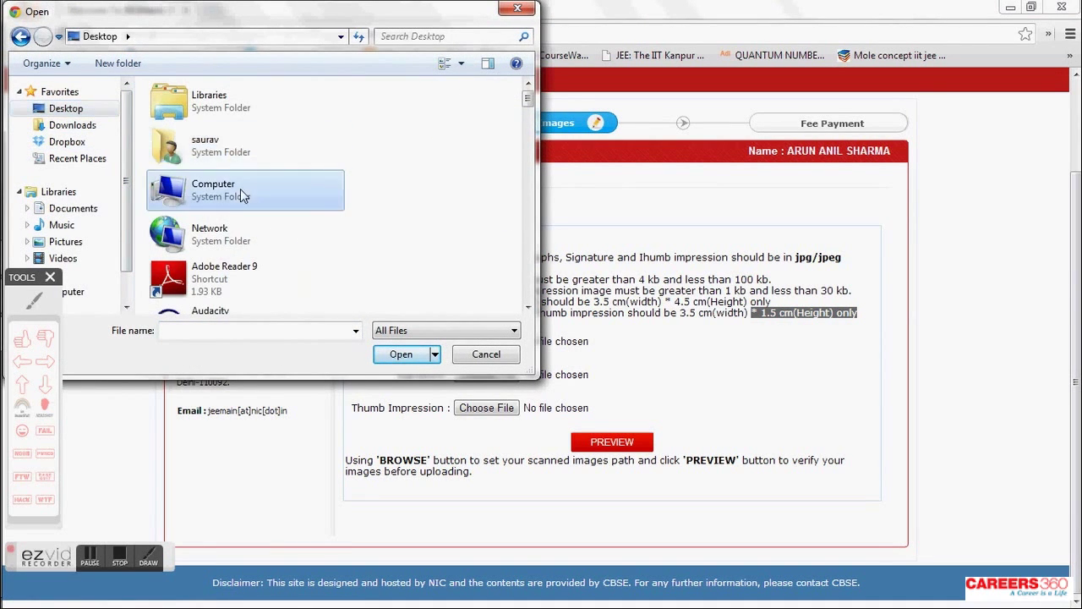
pyautogui.scroll(-5, 241, 188)
pyautogui.doubleClick(207, 95)
pyautogui.doubleClick(207, 145)
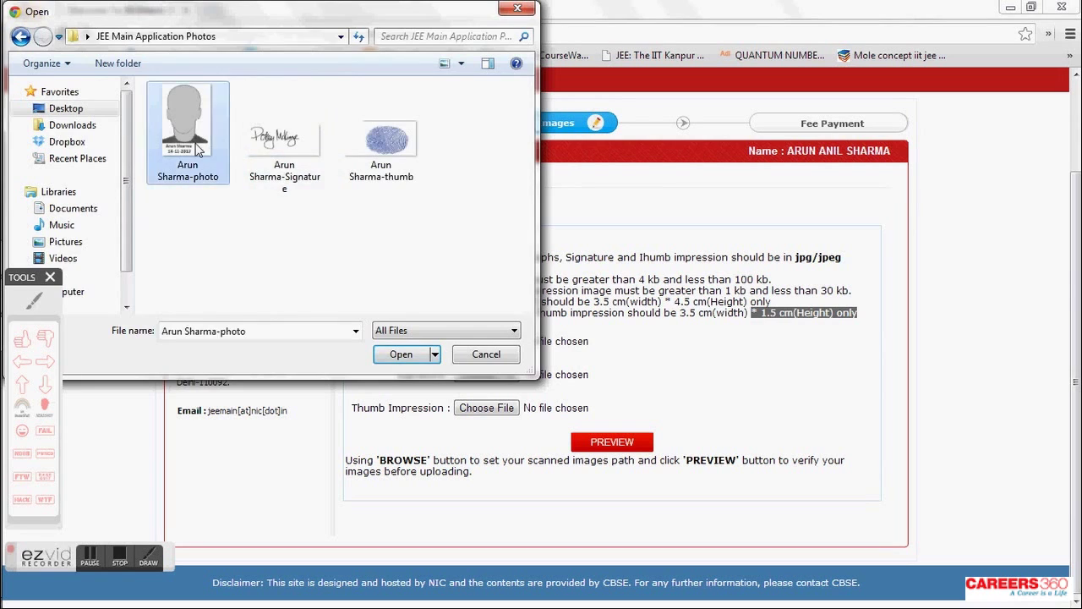
# - Attach the signature and thumb impression images to their fields
pyautogui.click(493, 375)
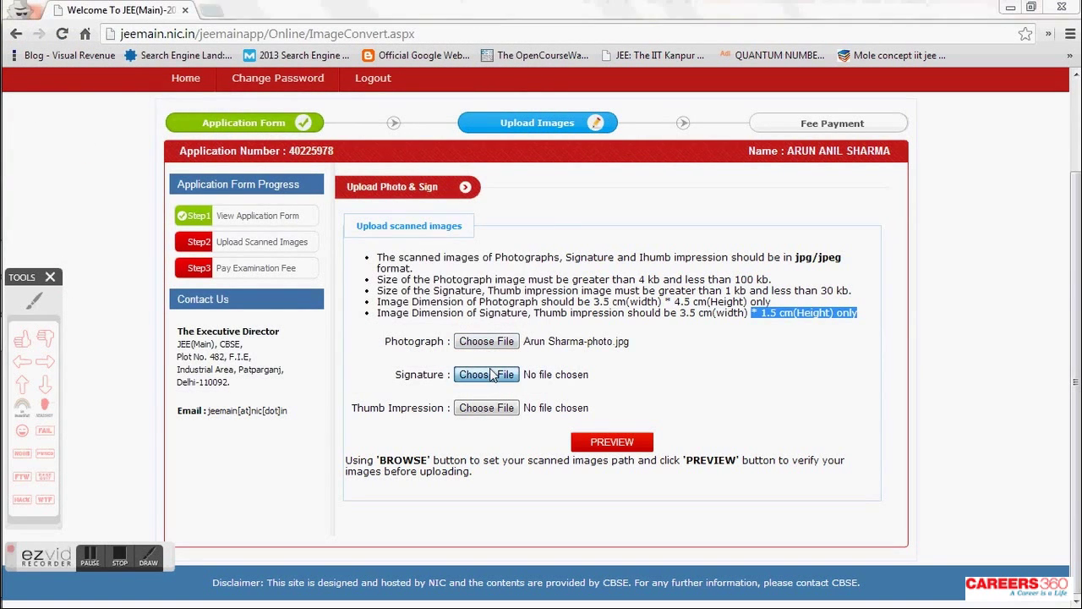
pyautogui.click(304, 173)
pyautogui.doubleClick(304, 173)
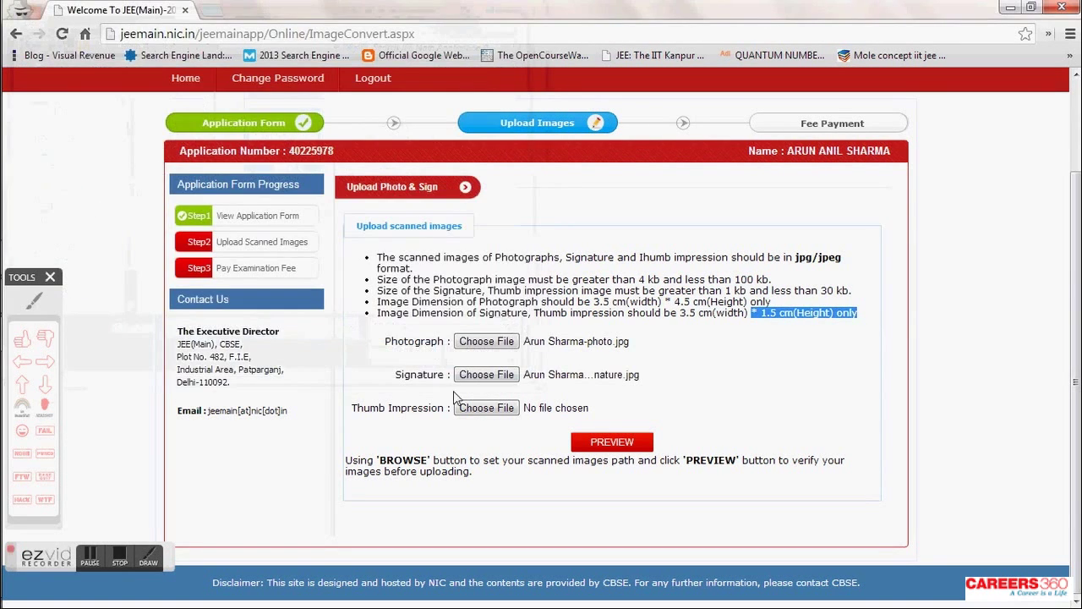
pyautogui.click(478, 409)
pyautogui.click(403, 154)
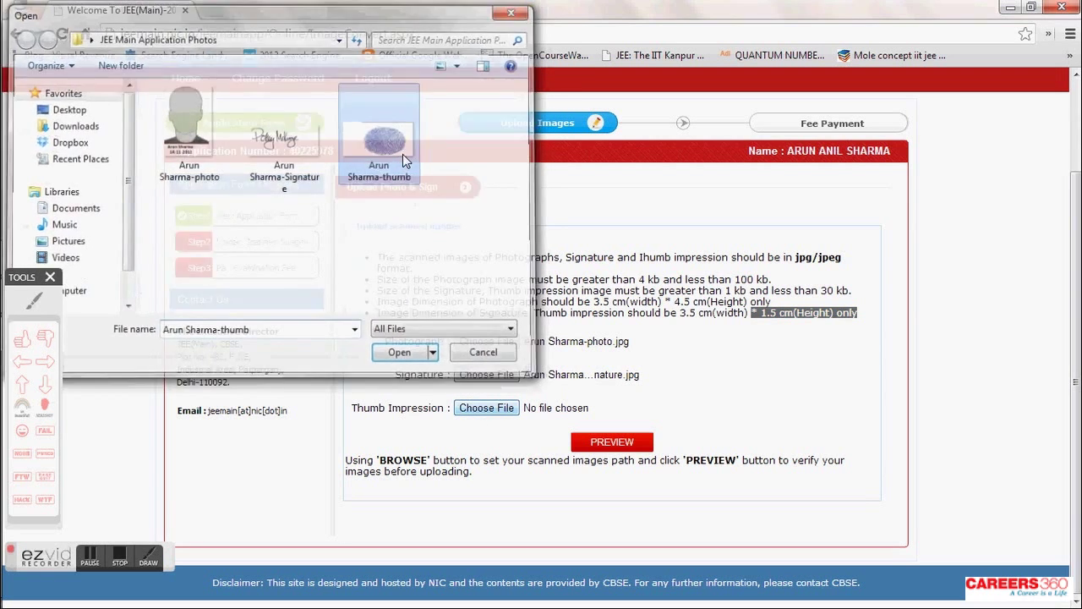
pyautogui.doubleClick(402, 154)
pyautogui.click(658, 399)
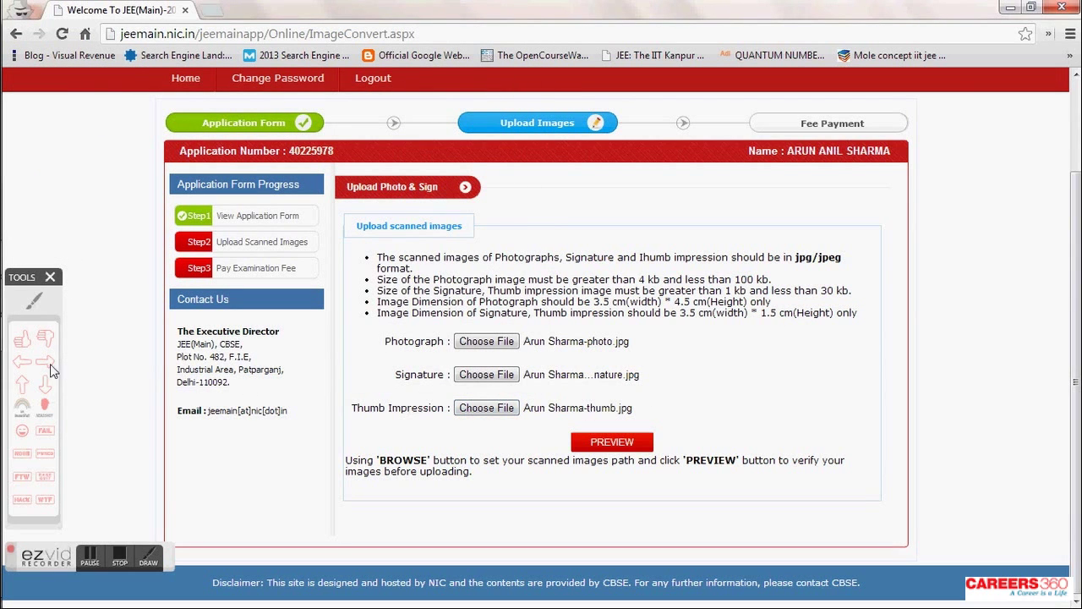
pyautogui.click(25, 364)
pyautogui.click(676, 389)
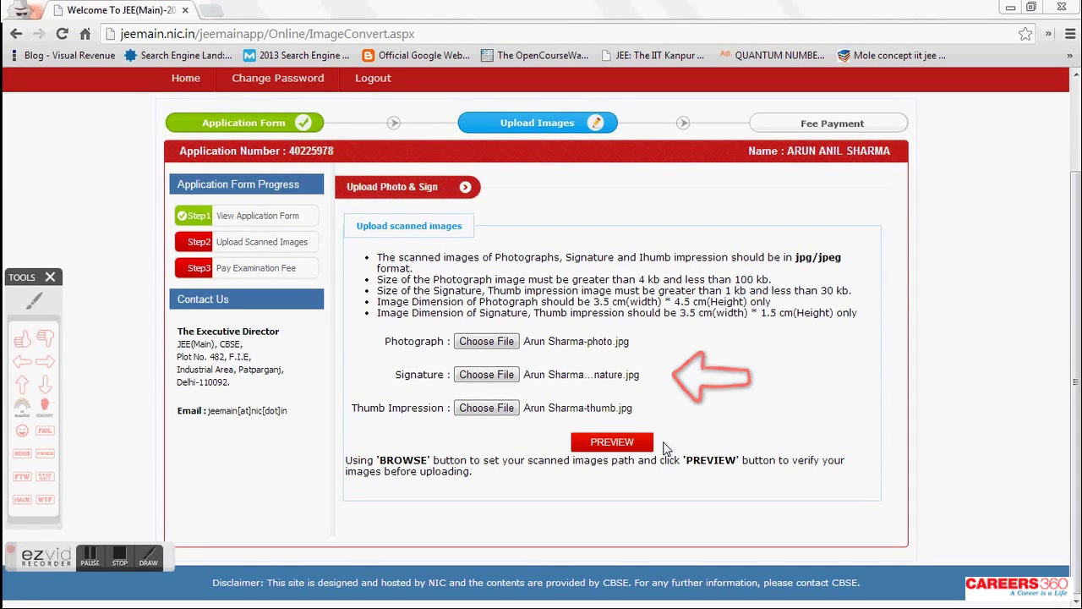
# - Preview the photograph, signature and thumb images and check them above the FINAL UPLOAD button
pyautogui.click(620, 445)
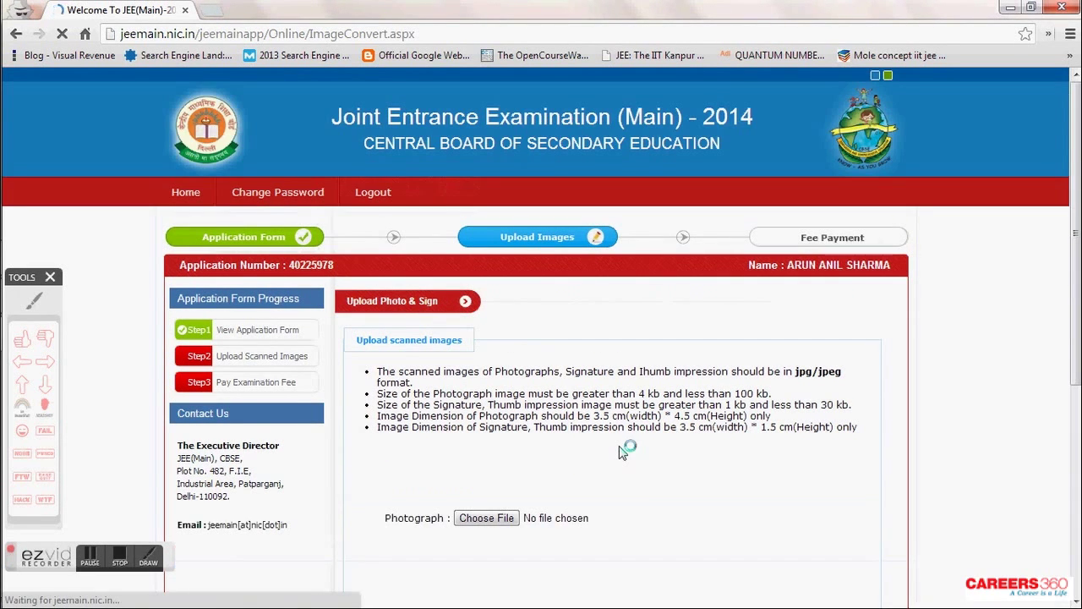
pyautogui.scroll(-3, 621, 444)
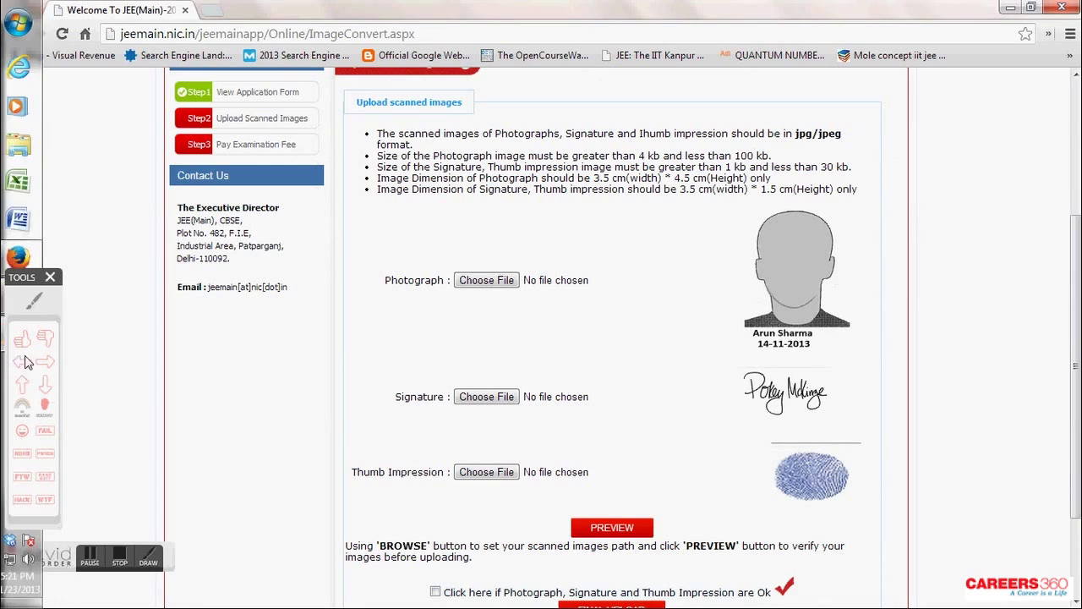
pyautogui.click(45, 361)
pyautogui.click(639, 273)
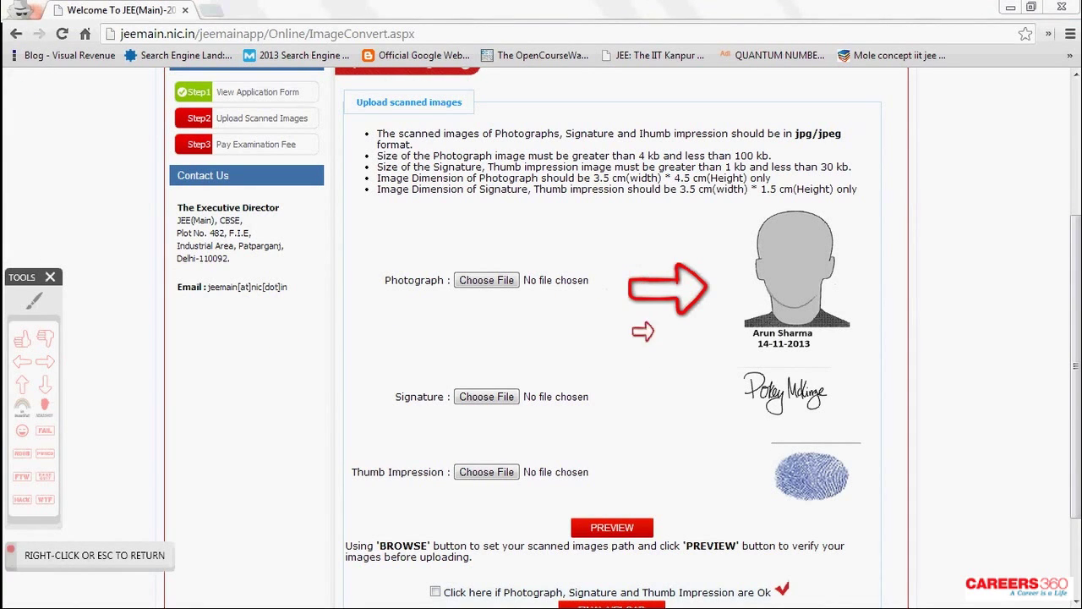
pyautogui.click(645, 368)
pyautogui.click(645, 450)
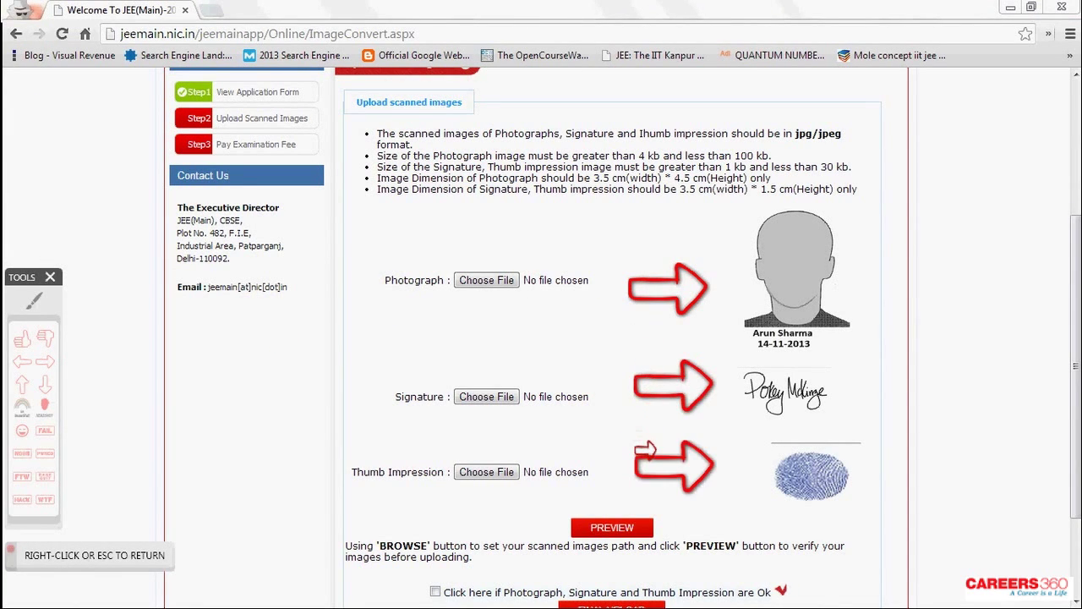
pyautogui.rightClick(645, 450)
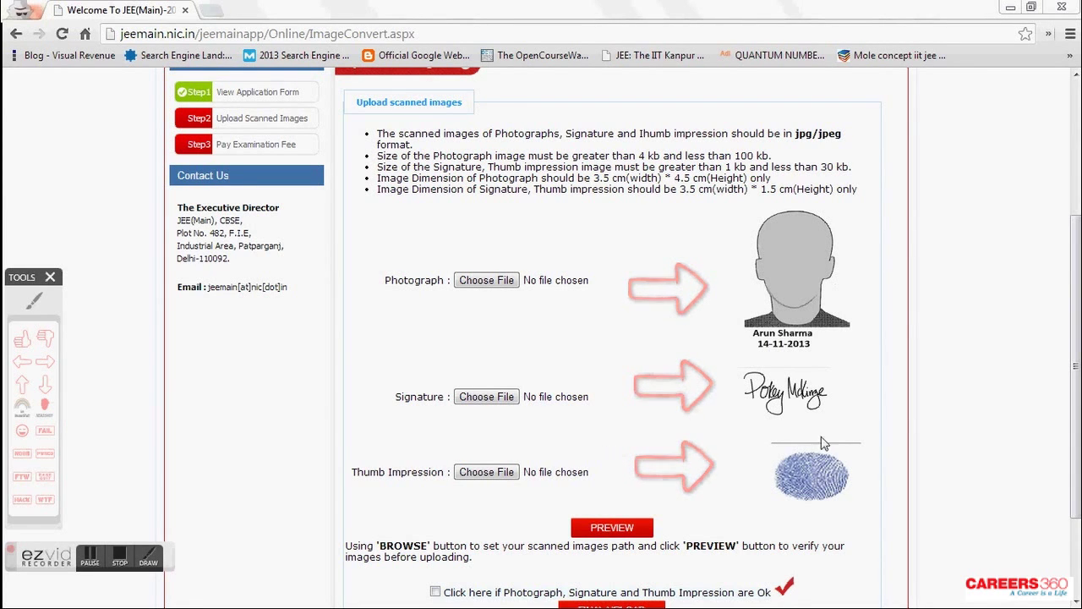
pyautogui.scroll(-3, 939, 416)
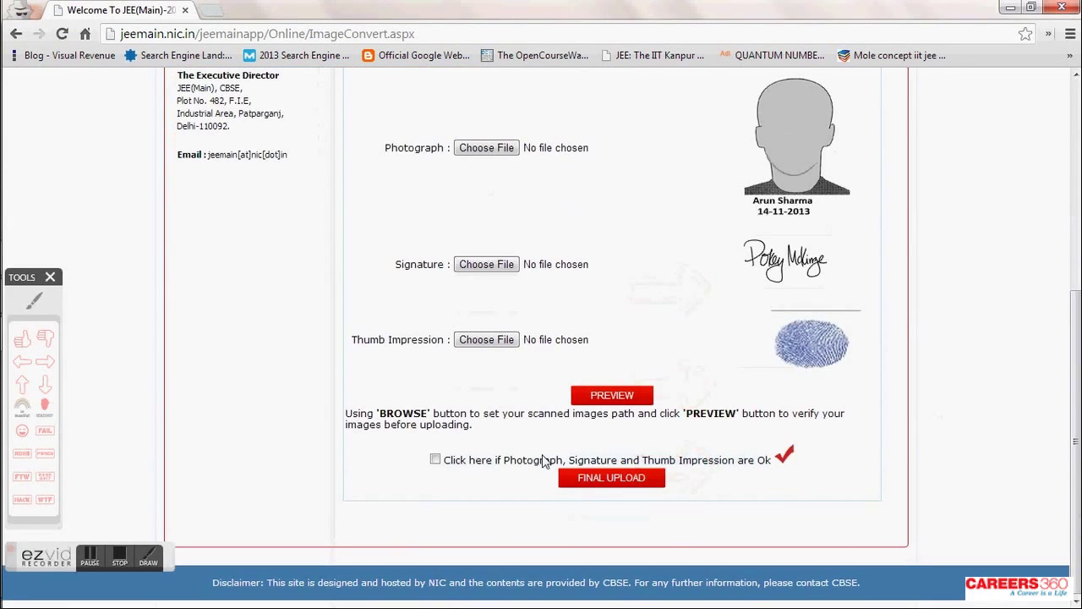
pyautogui.click(34, 305)
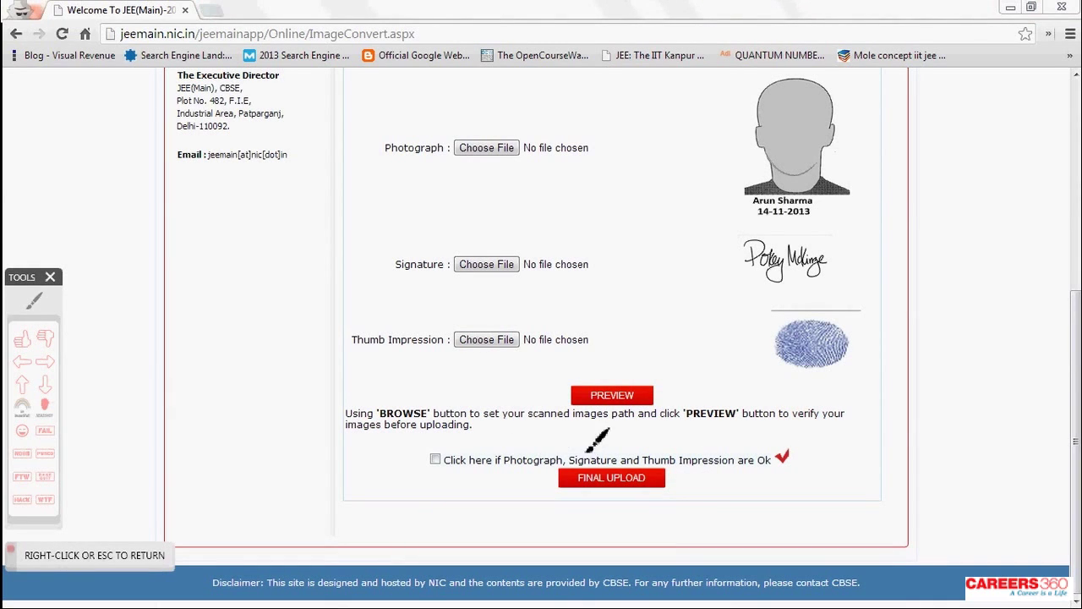
pyautogui.moveTo(542, 438)
pyautogui.mouseDown()
pyautogui.moveTo(448, 506)
pyautogui.moveTo(715, 520)
pyautogui.moveTo(704, 445)
pyautogui.moveTo(543, 432)
pyautogui.mouseUp()
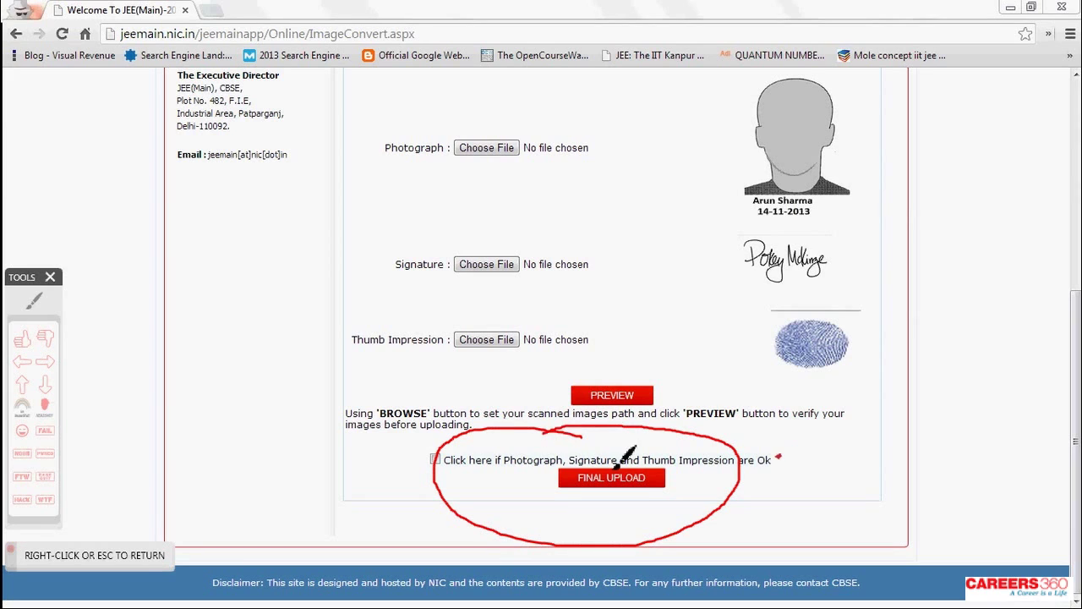
pyautogui.rightClick(439, 462)
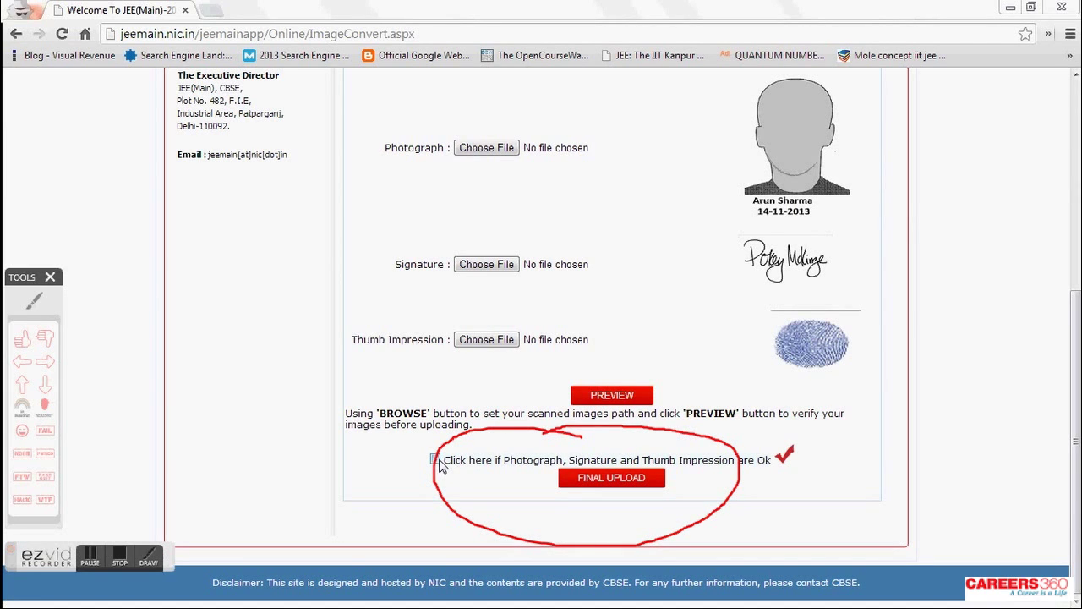
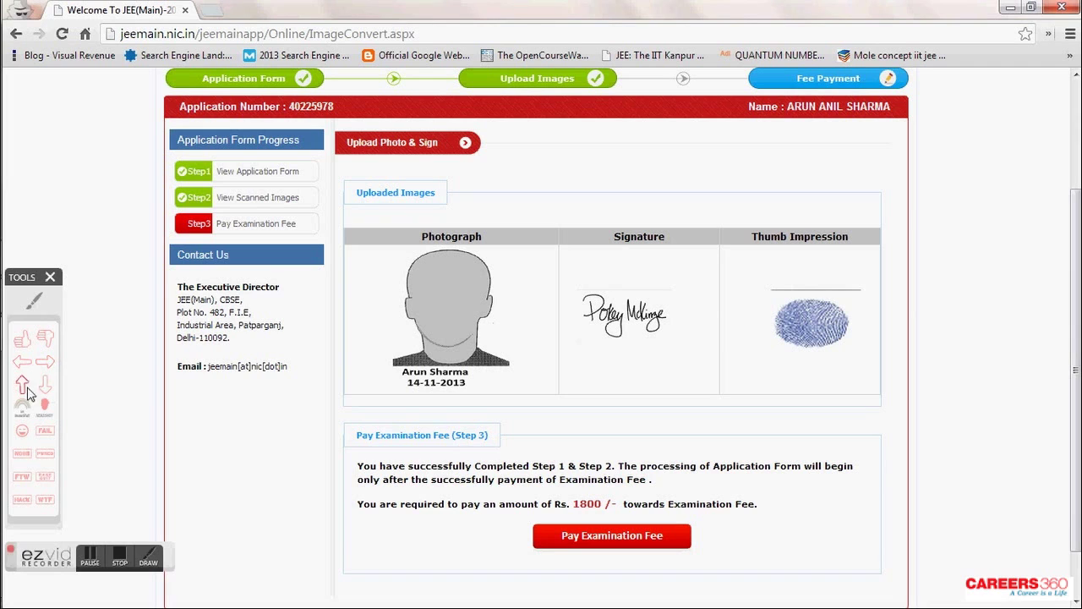
# - Mark up the application summary page with on-screen annotations
pyautogui.click(600, 154)
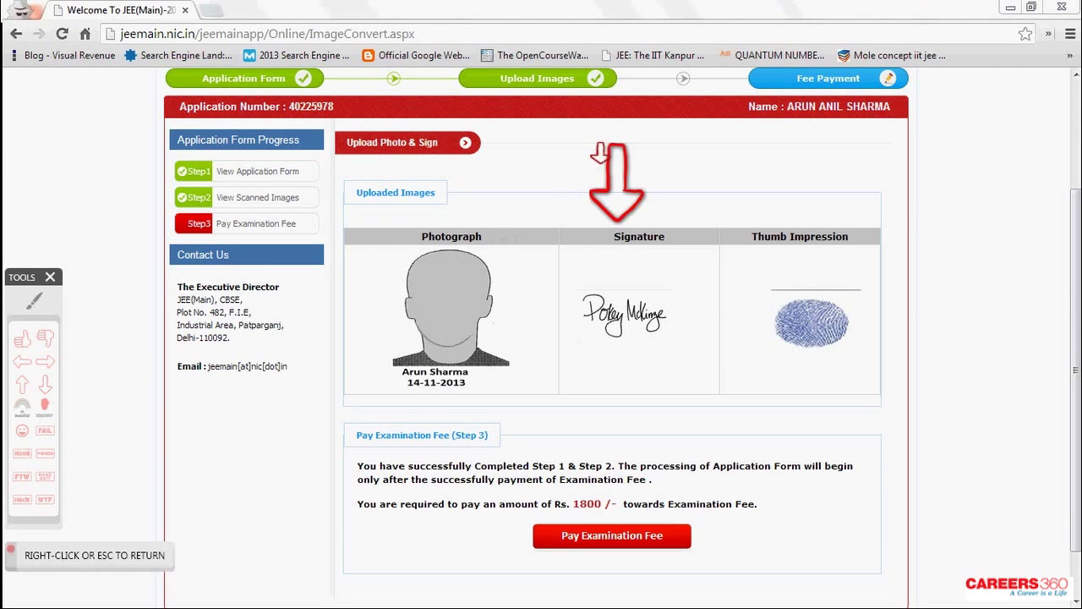
pyautogui.rightClick(601, 154)
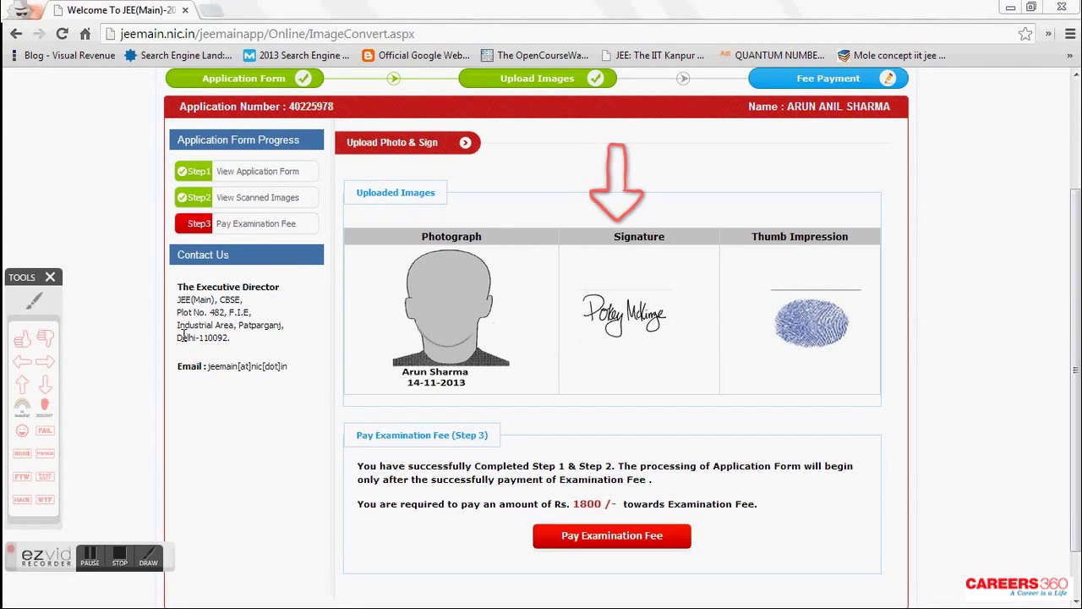
pyautogui.click(34, 300)
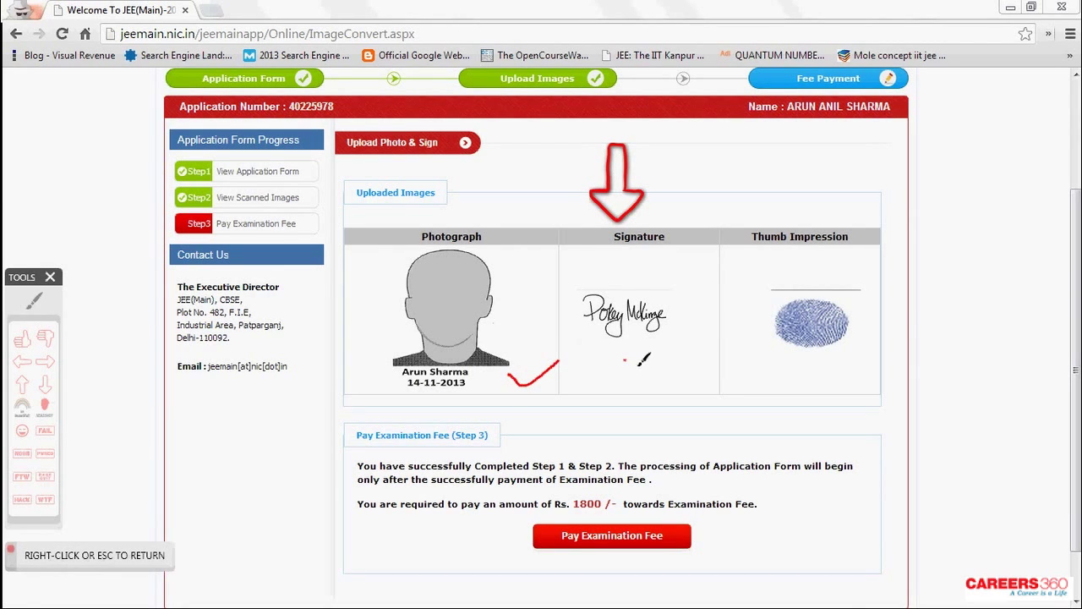
pyautogui.moveTo(796, 368); pyautogui.dragTo(885, 340)
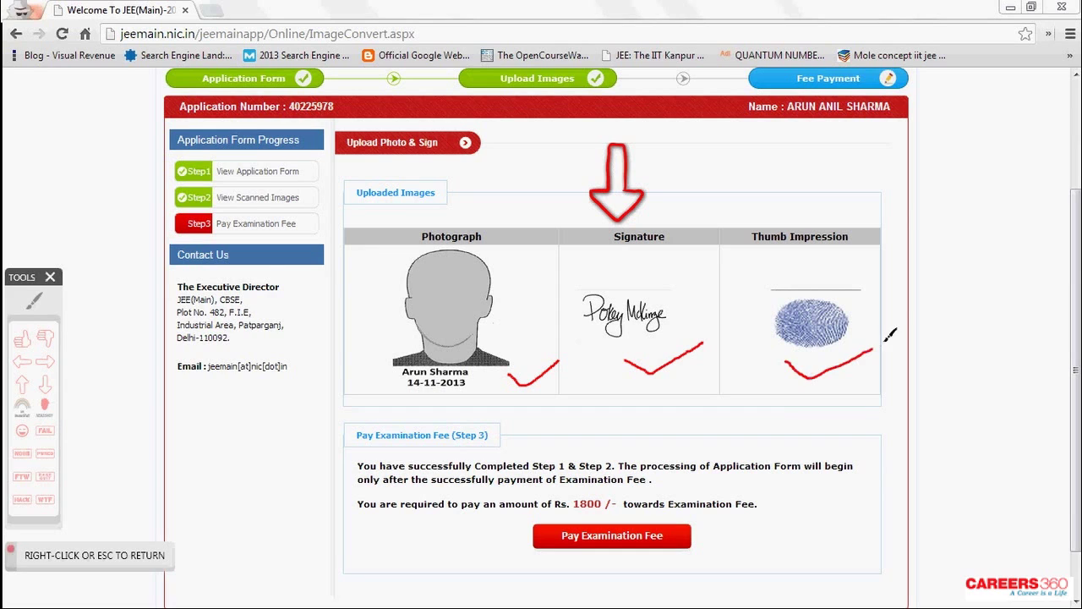
pyautogui.rightClick(615, 454)
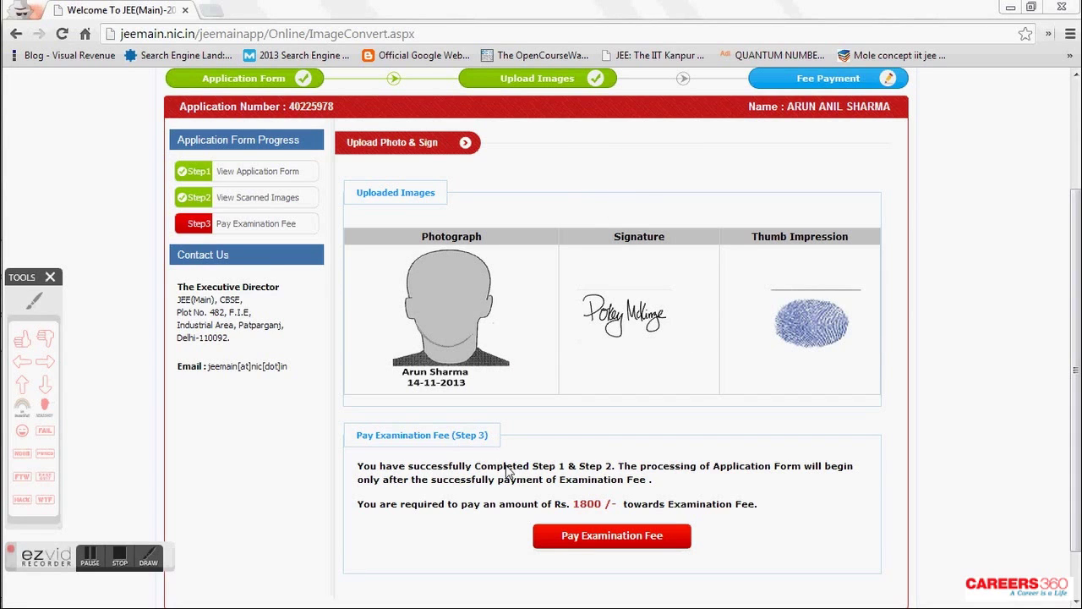
pyautogui.click(34, 300)
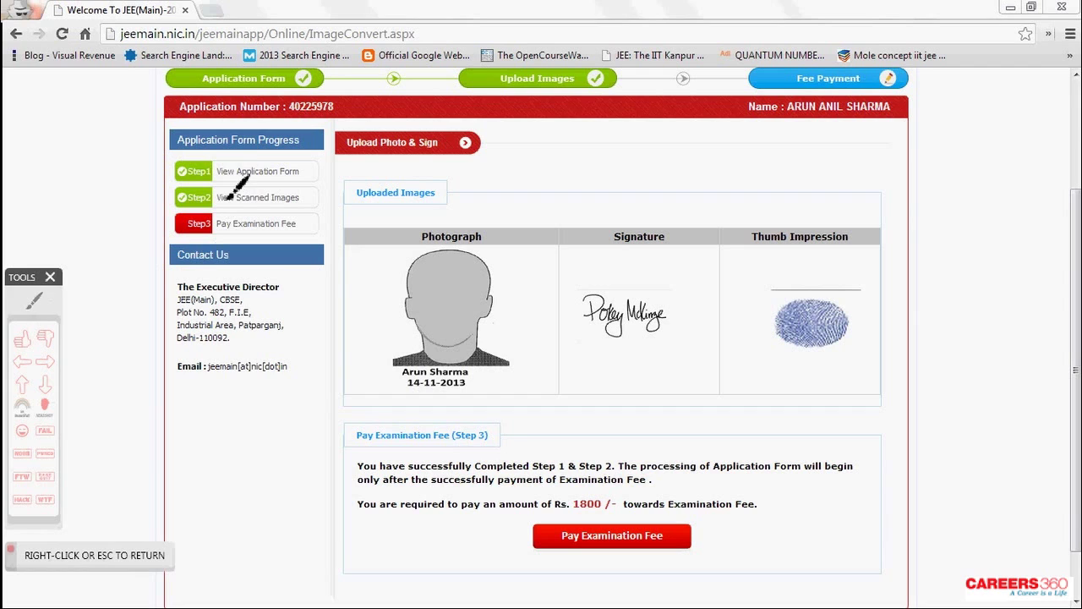
pyautogui.moveTo(231, 158)
pyautogui.mouseDown()
pyautogui.moveTo(183, 174)
pyautogui.moveTo(228, 202)
pyautogui.moveTo(314, 181)
pyautogui.moveTo(282, 158)
pyautogui.mouseUp()
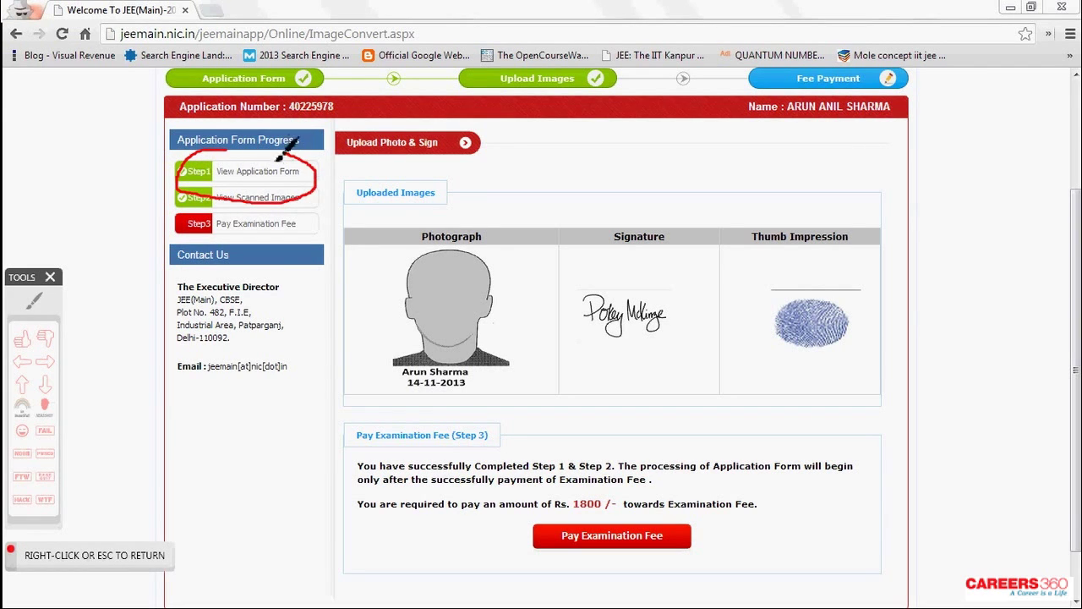
pyautogui.rightClick(228, 173)
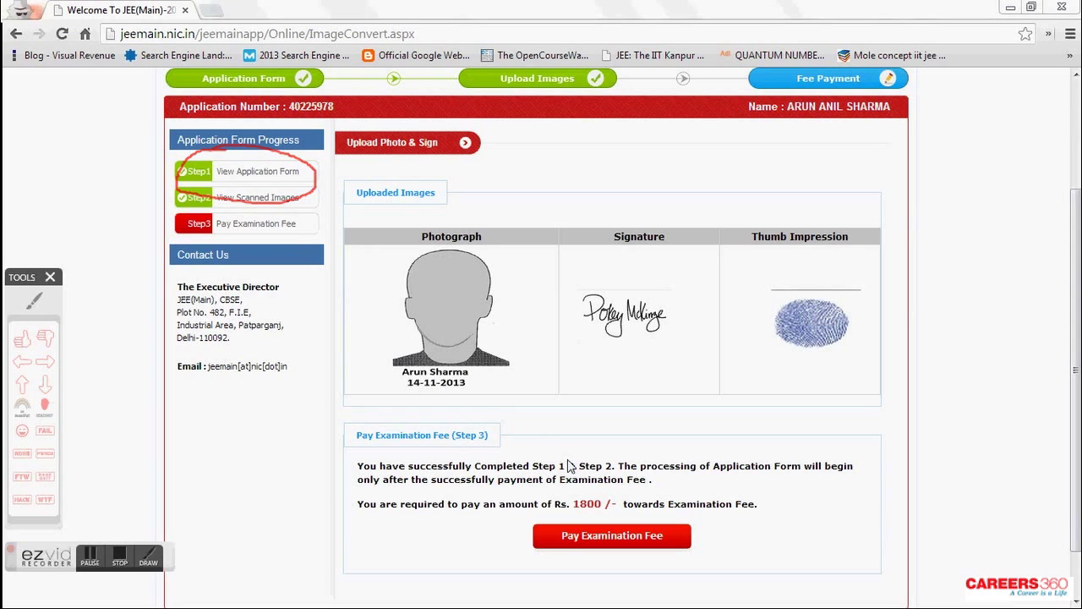
# - Highlight the 1800 fee amount, point it out, and proceed to pay the examination fee
pyautogui.moveTo(565, 504); pyautogui.dragTo(640, 505)
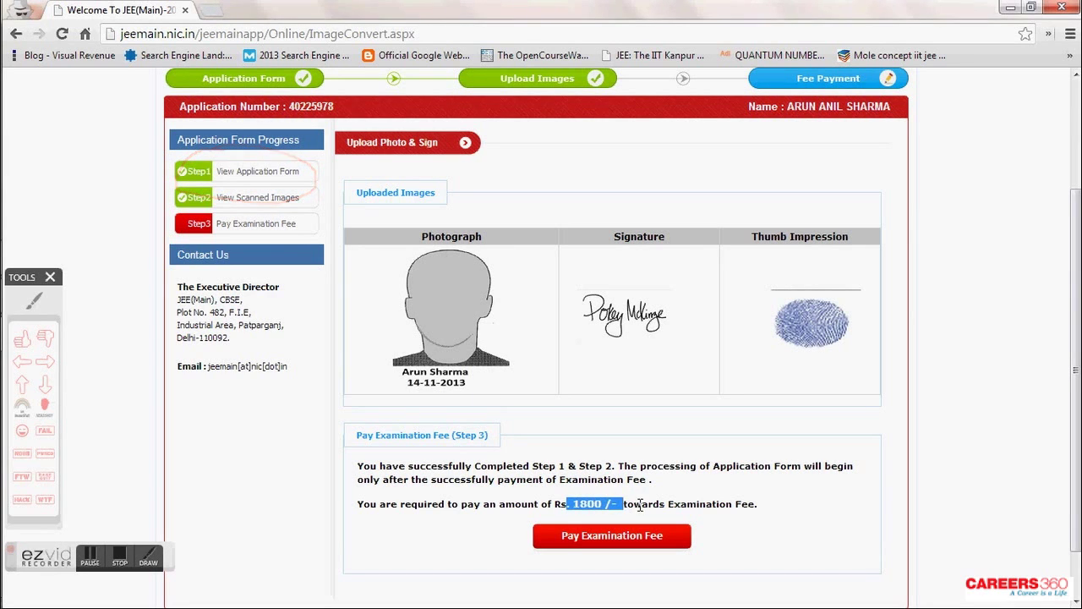
pyautogui.click(645, 507)
pyautogui.click(45, 361)
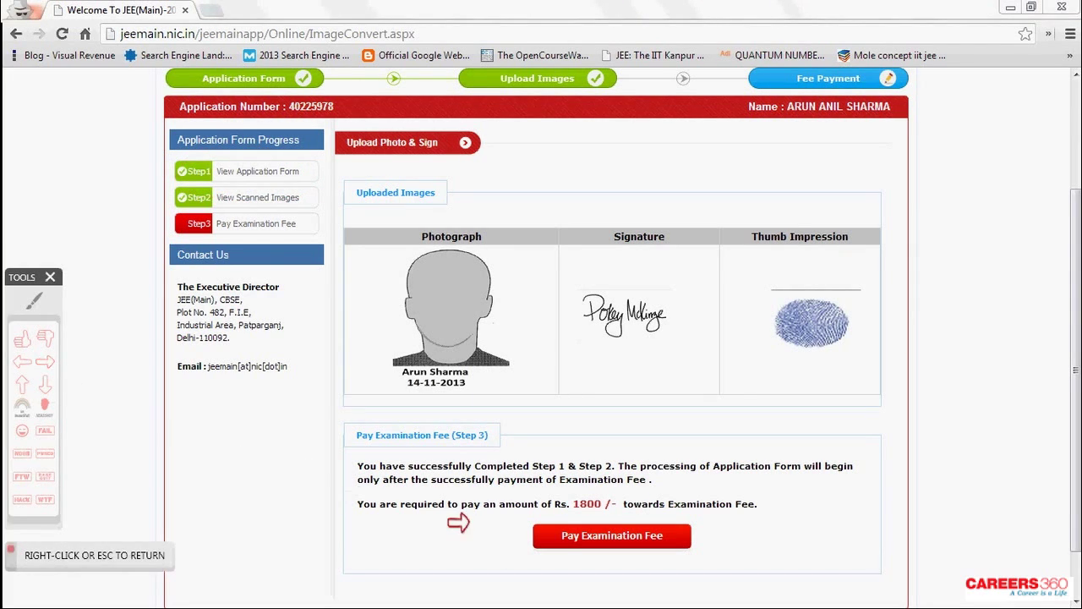
pyautogui.click(488, 538)
pyautogui.rightClick(524, 539)
pyautogui.click(590, 537)
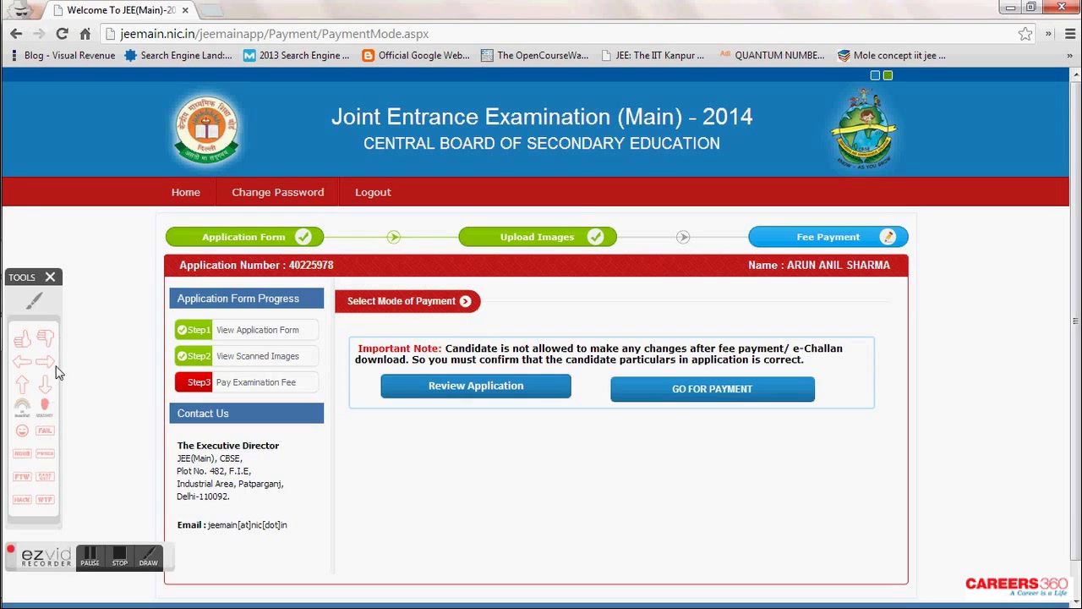
# - Annotate the payment-mode page, then open Step1 View Application Form for review
pyautogui.click(22, 383)
pyautogui.click(490, 446)
pyautogui.rightClick(466, 421)
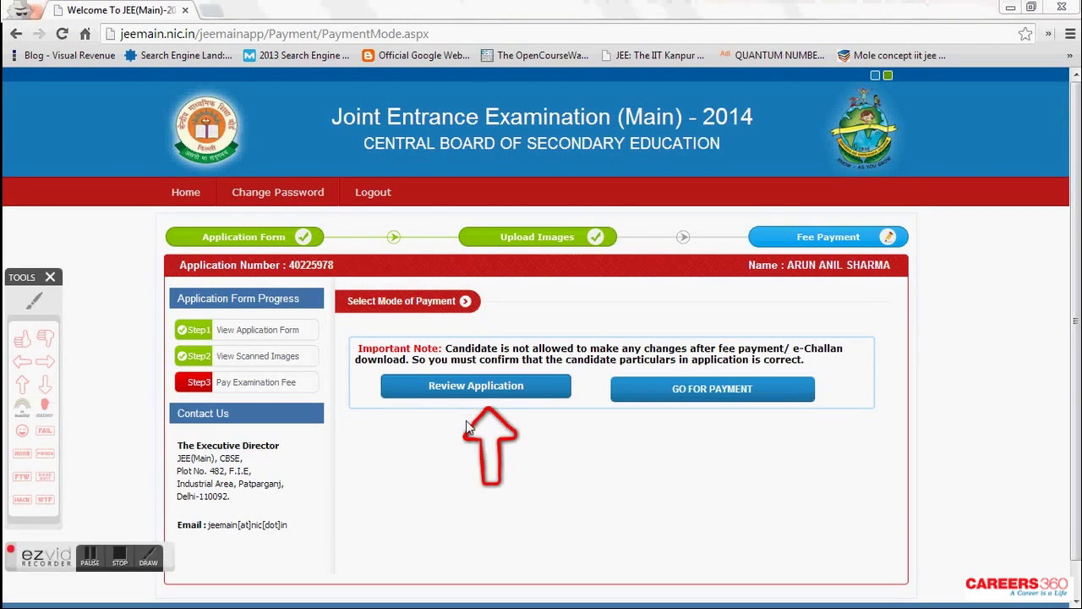
pyautogui.click(33, 301)
pyautogui.moveTo(389, 376); pyautogui.dragTo(512, 431)
pyautogui.moveTo(585, 351); pyautogui.dragTo(458, 326)
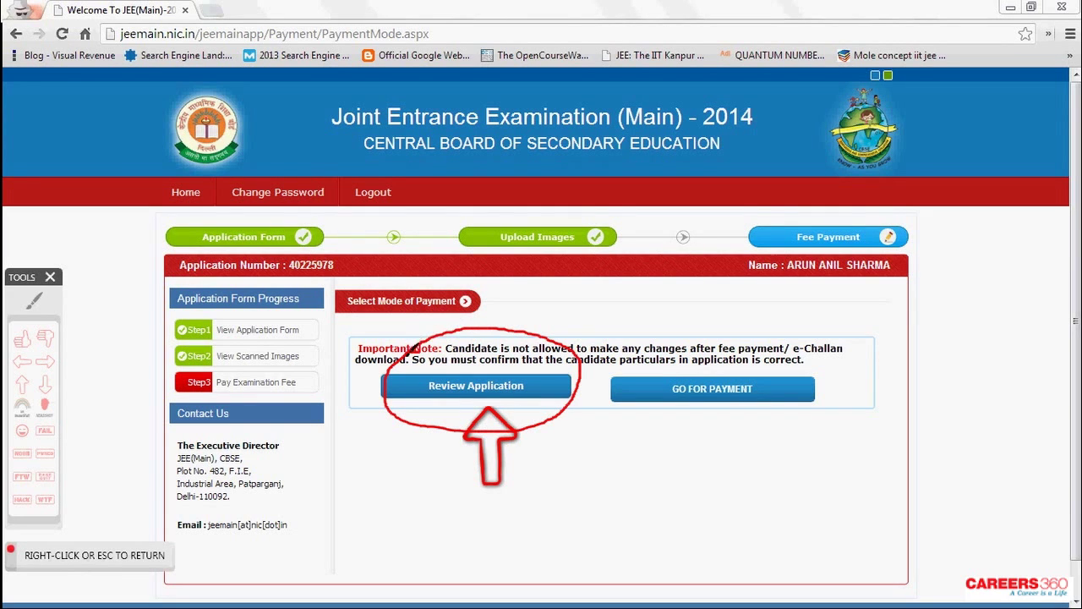
pyautogui.rightClick(446, 356)
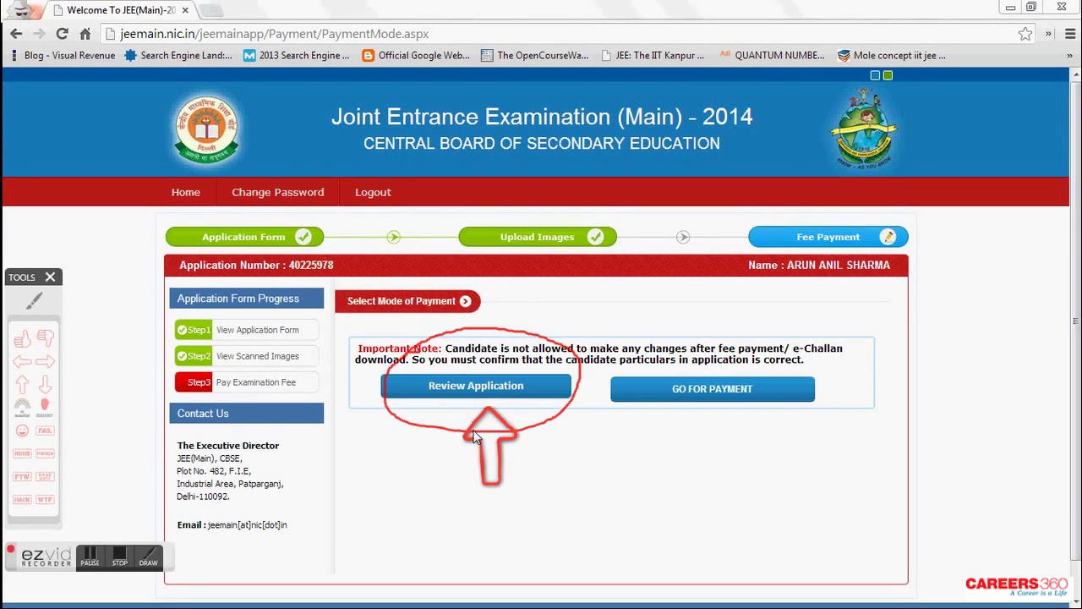
pyautogui.click(237, 334)
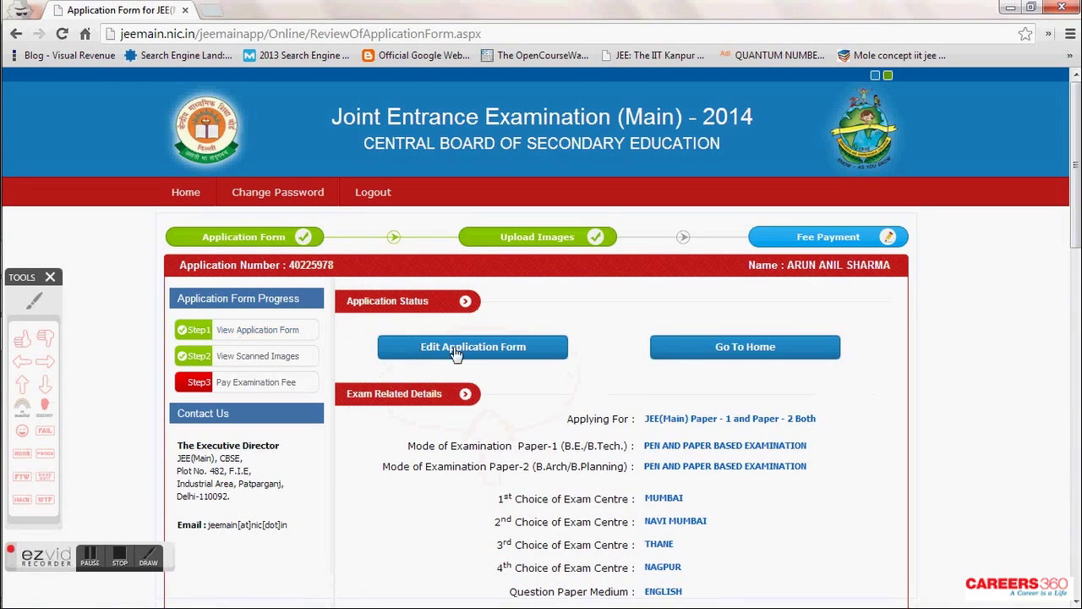
# - Mark up the form, then open Step2 View Scanned Images
pyautogui.click(34, 301)
pyautogui.moveTo(501, 314)
pyautogui.mouseDown()
pyautogui.moveTo(419, 324)
pyautogui.moveTo(461, 388)
pyautogui.moveTo(603, 345)
pyautogui.moveTo(545, 316)
pyautogui.mouseUp()
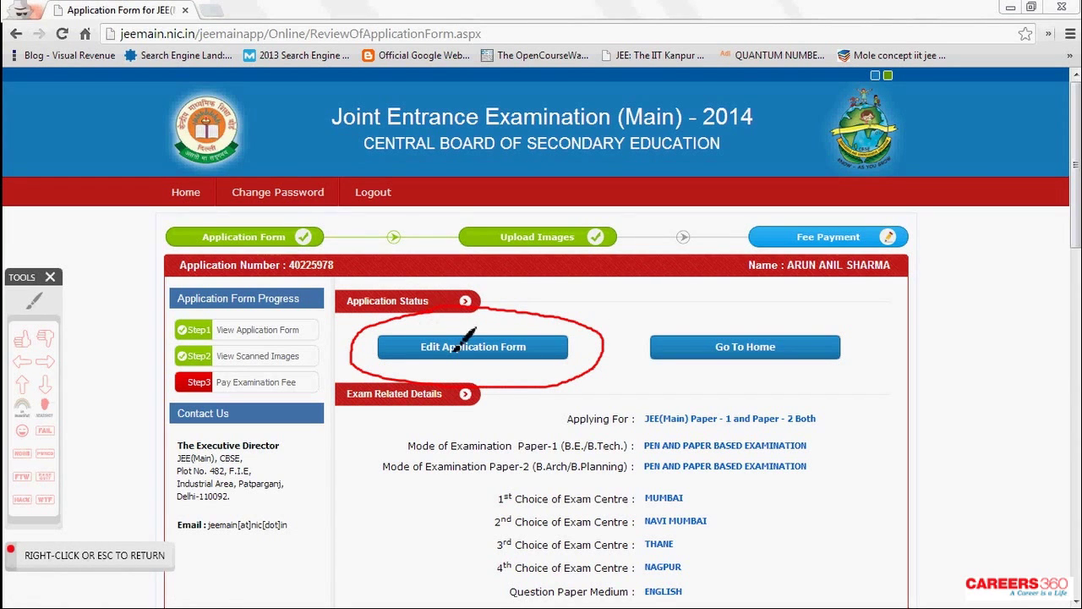
pyautogui.rightClick(454, 347)
pyautogui.click(285, 361)
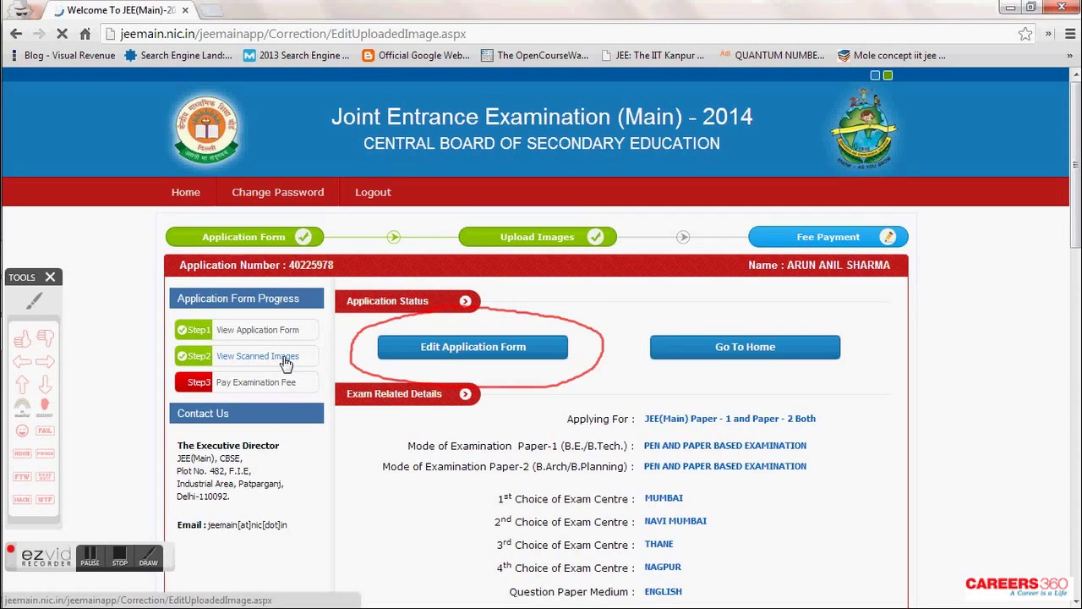
# - Circle the photograph, signature and thumb impression, then return to Step3 Pay Examination Fee
pyautogui.scroll(-1, 186, 365)
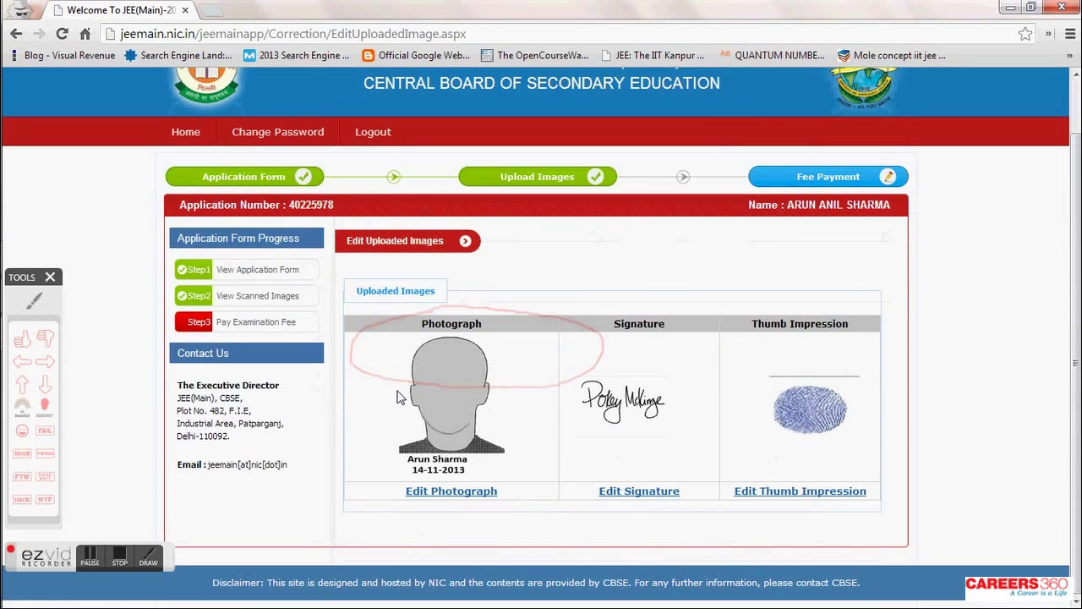
pyautogui.click(34, 305)
pyautogui.moveTo(427, 478)
pyautogui.mouseDown()
pyautogui.moveTo(507, 526)
pyautogui.moveTo(518, 475)
pyautogui.mouseUp()
pyautogui.moveTo(641, 475)
pyautogui.mouseDown()
pyautogui.moveTo(689, 516)
pyautogui.moveTo(715, 501)
pyautogui.moveTo(644, 473)
pyautogui.mouseUp()
pyautogui.moveTo(800, 470)
pyautogui.mouseDown()
pyautogui.moveTo(741, 489)
pyautogui.moveTo(798, 507)
pyautogui.moveTo(875, 484)
pyautogui.moveTo(795, 479)
pyautogui.mouseUp()
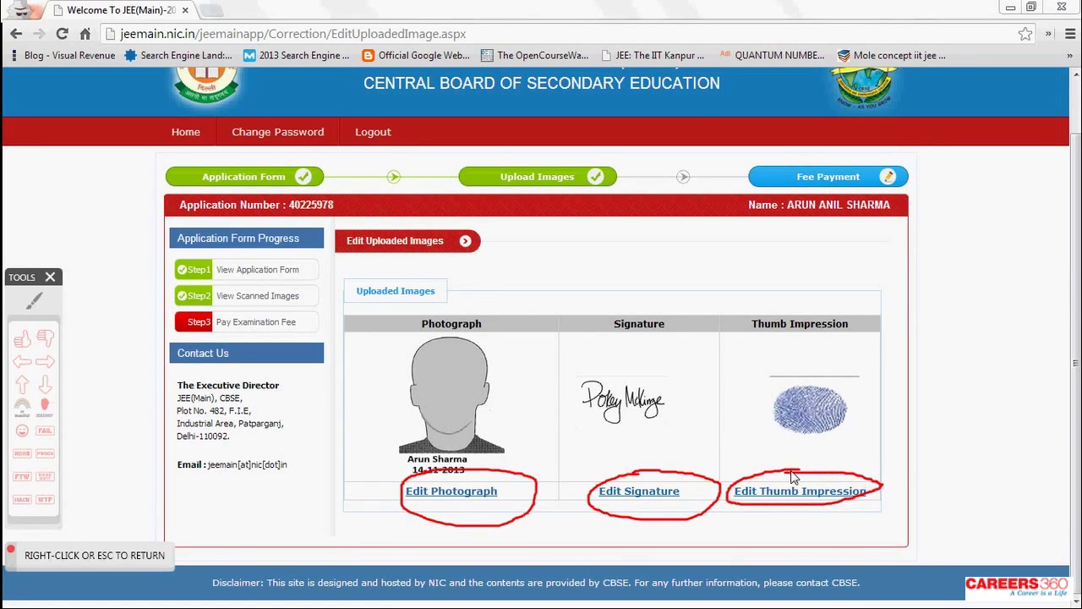
pyautogui.rightClick(793, 478)
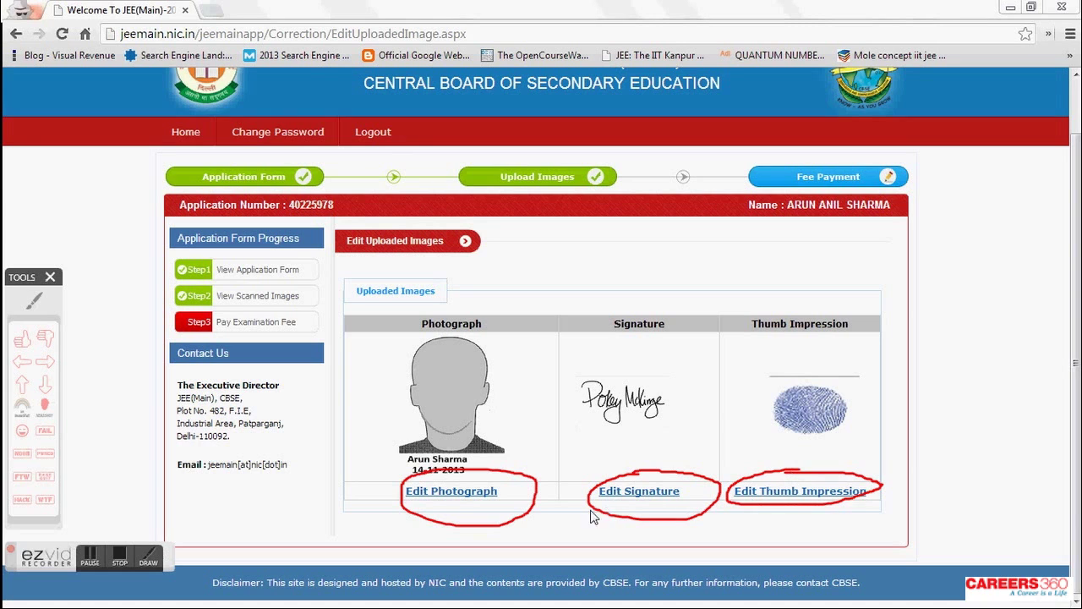
pyautogui.click(257, 325)
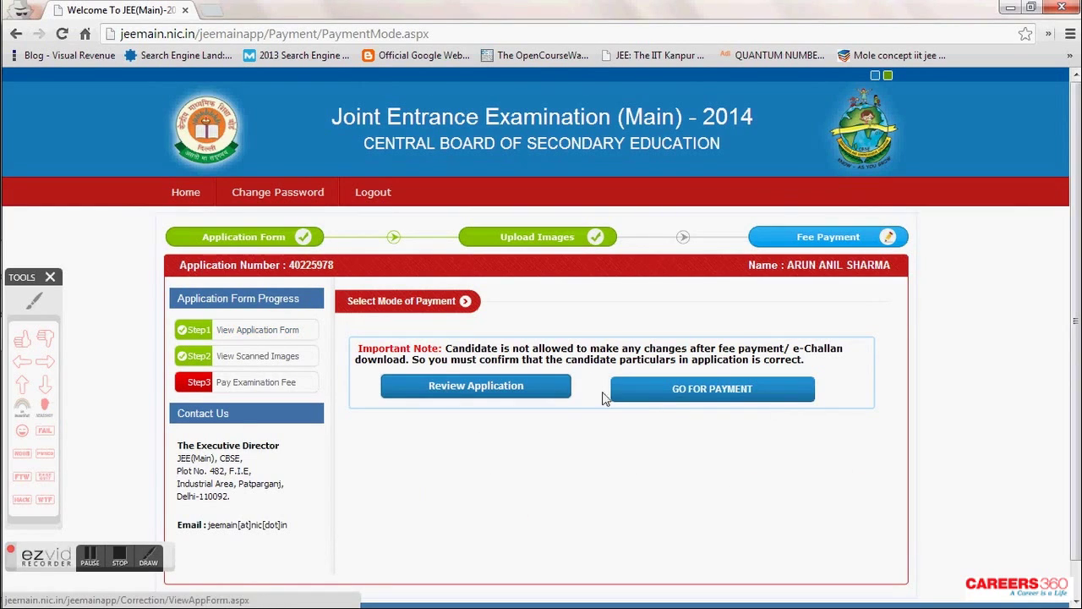
pyautogui.click(46, 386)
# - Go for payment and annotate the available payment mode options
pyautogui.moveTo(689, 296); pyautogui.dragTo(701, 357)
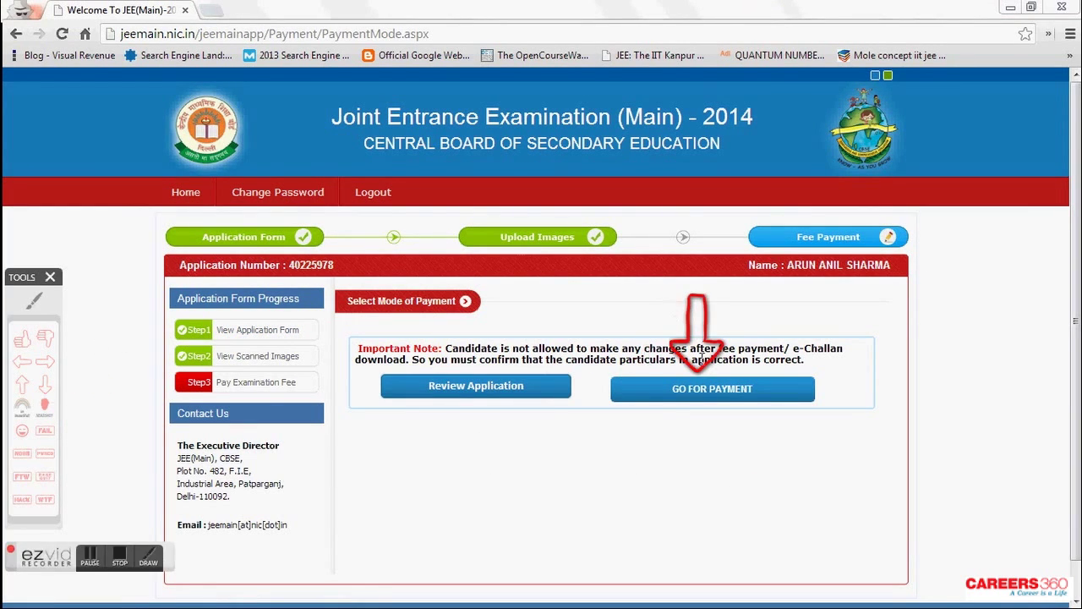
pyautogui.click(711, 391)
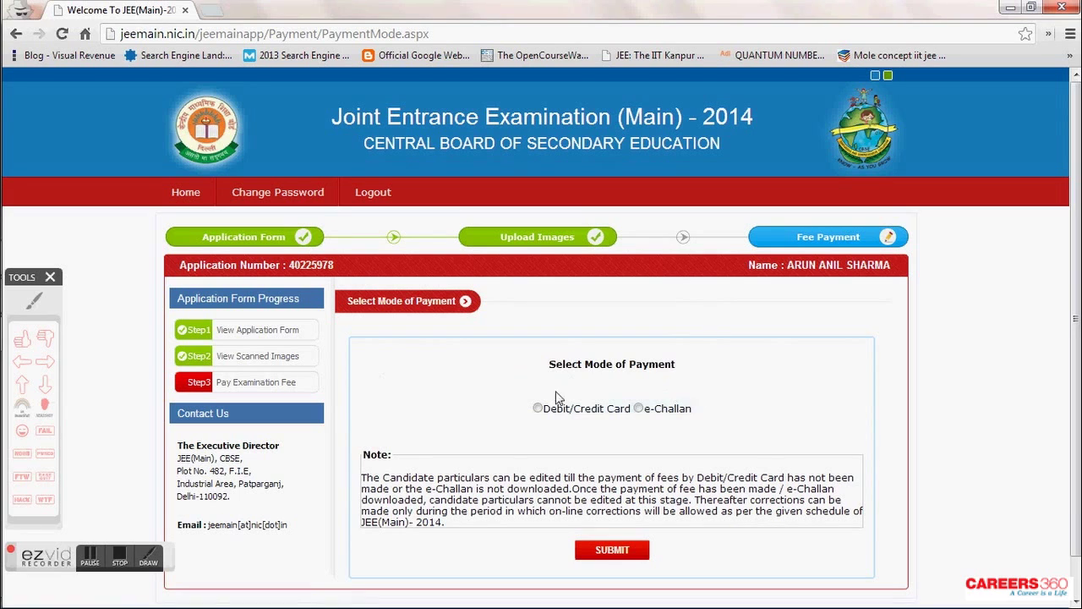
pyautogui.click(37, 301)
pyautogui.moveTo(556, 388)
pyautogui.mouseDown()
pyautogui.moveTo(527, 427)
pyautogui.moveTo(588, 404)
pyautogui.moveTo(568, 386)
pyautogui.mouseUp()
pyautogui.moveTo(694, 408)
pyautogui.mouseDown()
pyautogui.moveTo(626, 406)
pyautogui.moveTo(701, 399)
pyautogui.moveTo(672, 382)
pyautogui.mouseUp()
pyautogui.rightClick(489, 401)
# - Mark and select e-Challan as the payment mode, then submit it
pyautogui.click(44, 368)
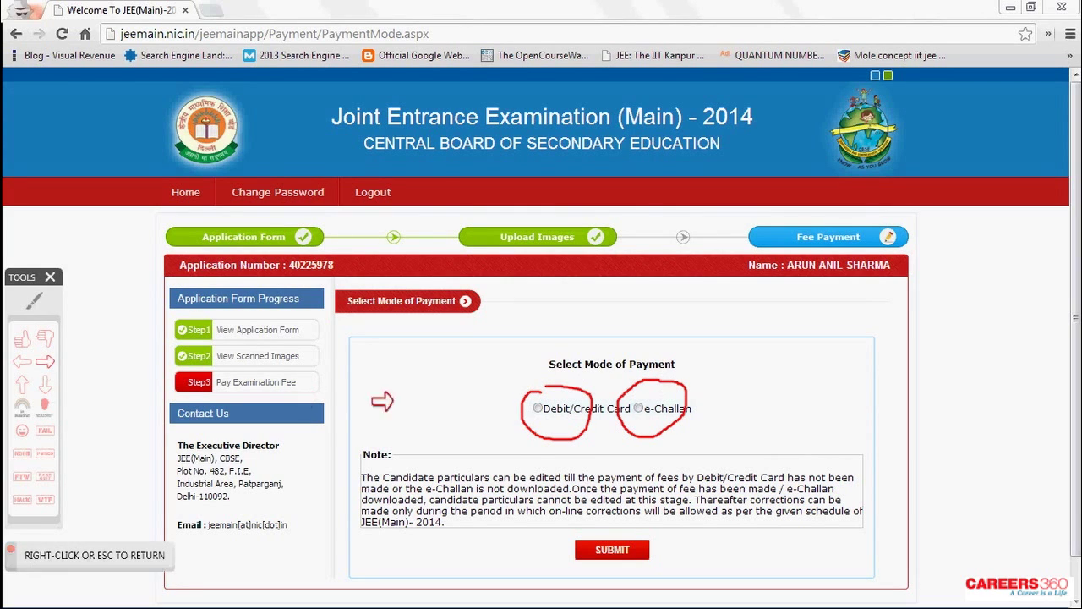
pyautogui.moveTo(440, 408); pyautogui.dragTo(517, 408)
pyautogui.rightClick(578, 465)
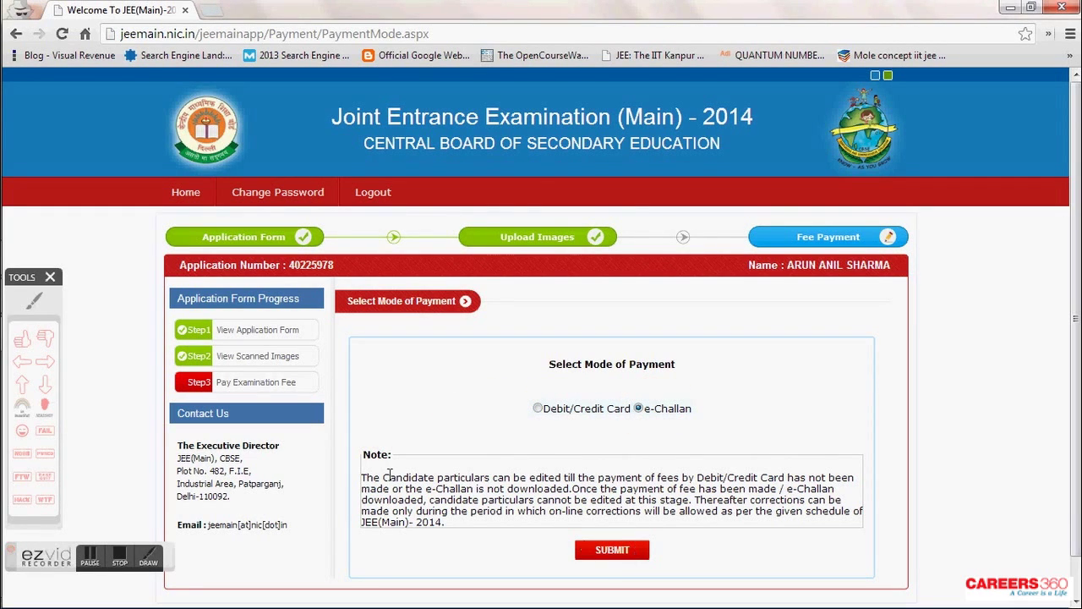
pyautogui.click(46, 362)
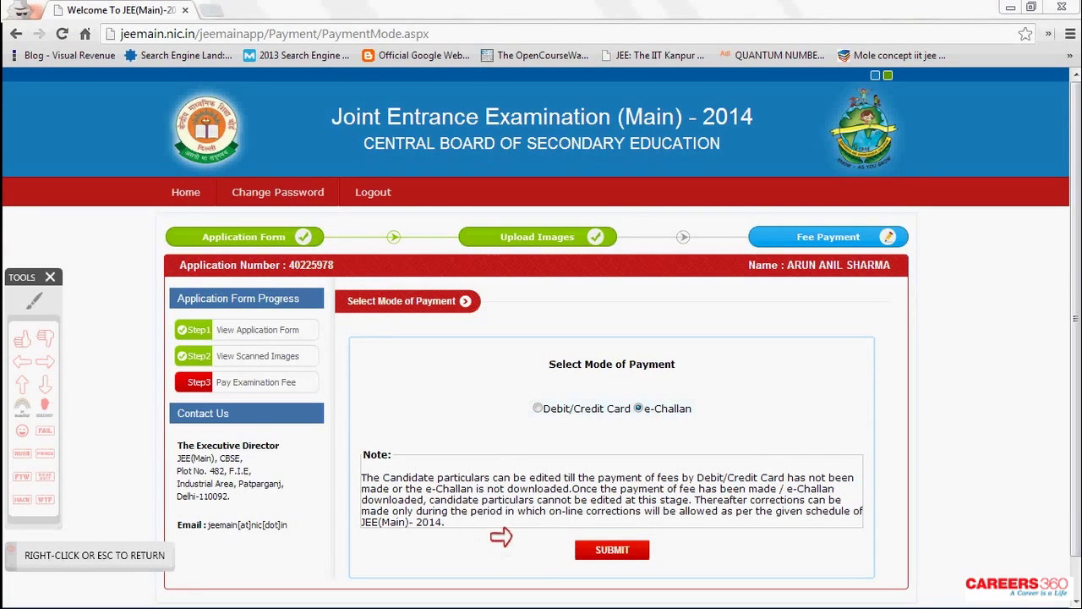
pyautogui.moveTo(492, 551); pyautogui.dragTo(571, 551)
pyautogui.rightClick(596, 563)
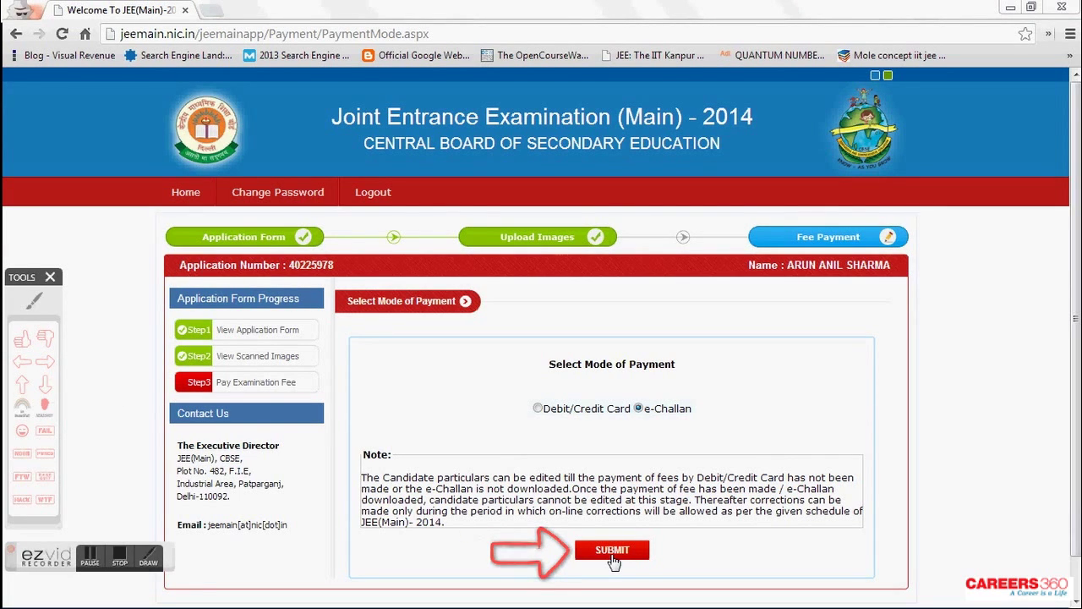
pyautogui.click(612, 552)
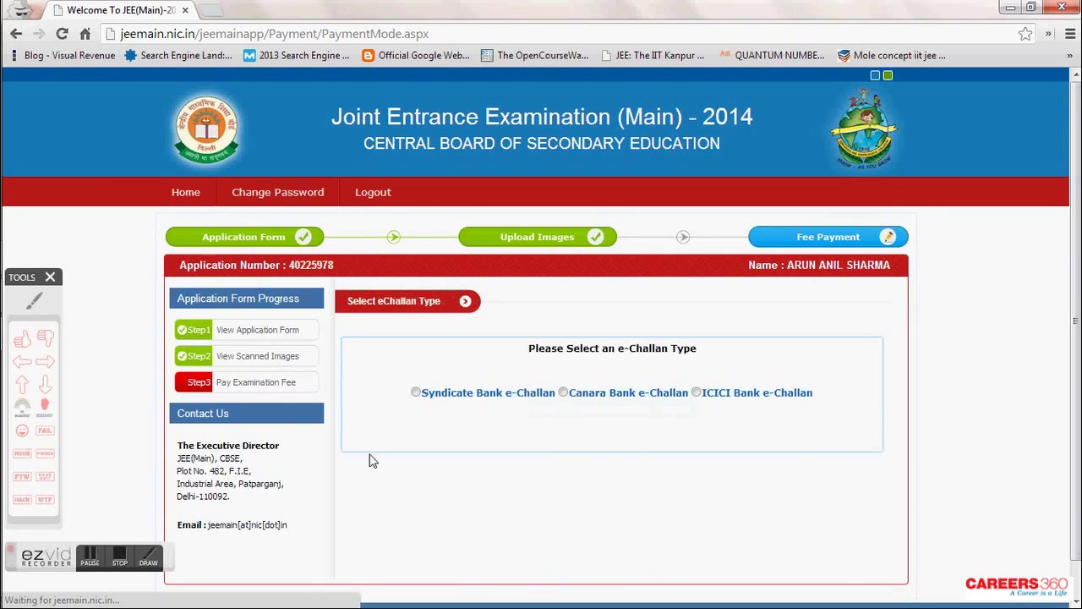
# - Annotate the e-Challan bank options and select Canara Bank
pyautogui.click(34, 300)
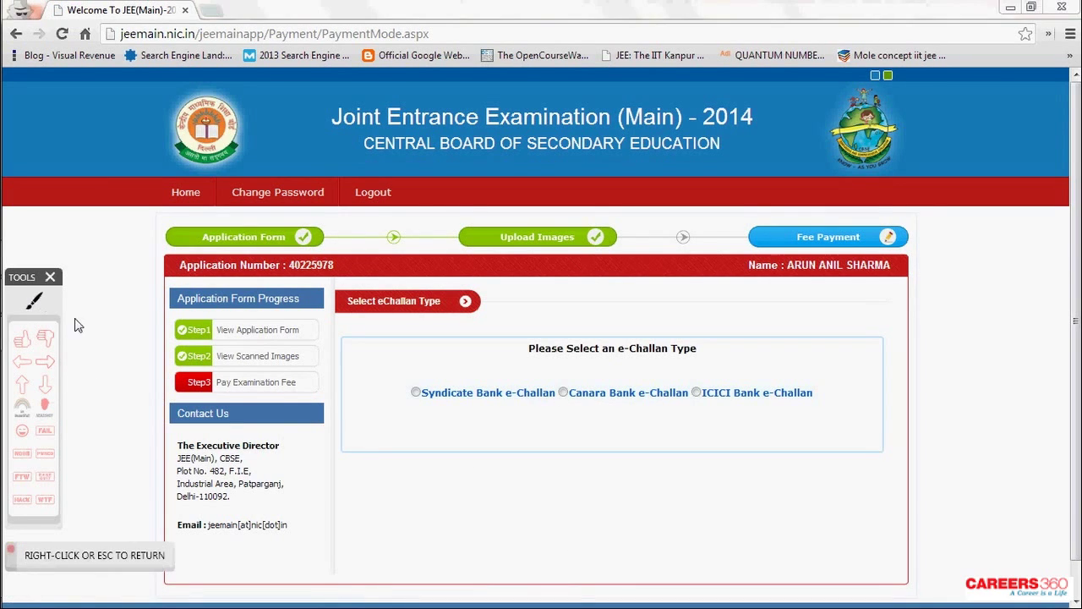
pyautogui.moveTo(432, 373)
pyautogui.mouseDown()
pyautogui.moveTo(497, 418)
pyautogui.moveTo(488, 355)
pyautogui.moveTo(440, 364)
pyautogui.mouseUp()
pyautogui.moveTo(592, 362)
pyautogui.mouseDown()
pyautogui.moveTo(558, 423)
pyautogui.moveTo(632, 416)
pyautogui.moveTo(591, 361)
pyautogui.moveTo(582, 365)
pyautogui.mouseUp()
pyautogui.moveTo(717, 364)
pyautogui.mouseDown()
pyautogui.moveTo(707, 418)
pyautogui.moveTo(744, 396)
pyautogui.moveTo(715, 372)
pyautogui.mouseUp()
pyautogui.rightClick(722, 375)
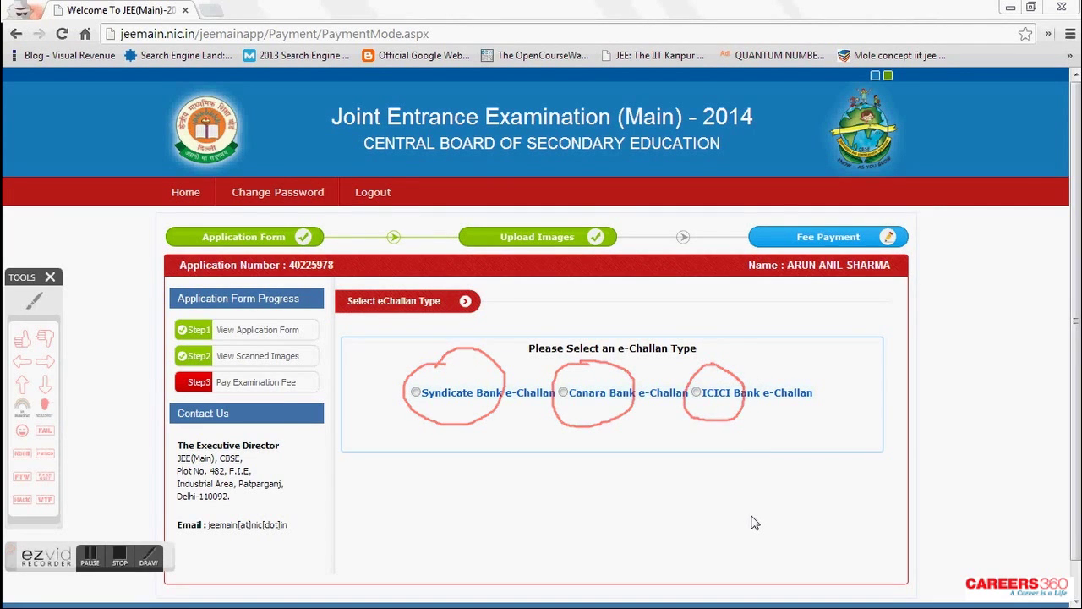
pyautogui.click(564, 393)
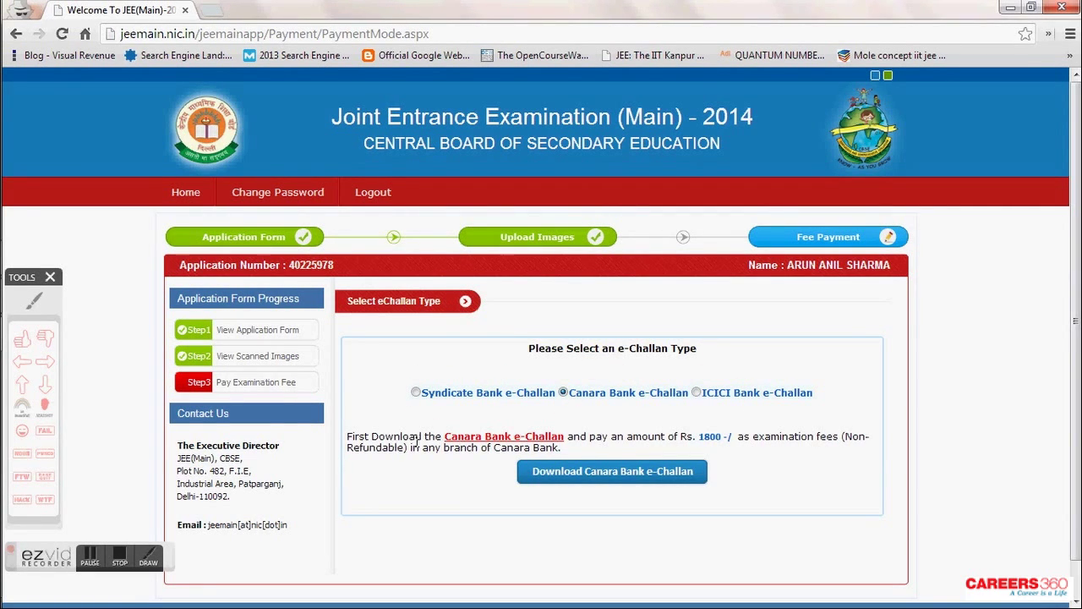
# - Download the Canara Bank e-Challan and open the downloaded PDF
pyautogui.click(46, 362)
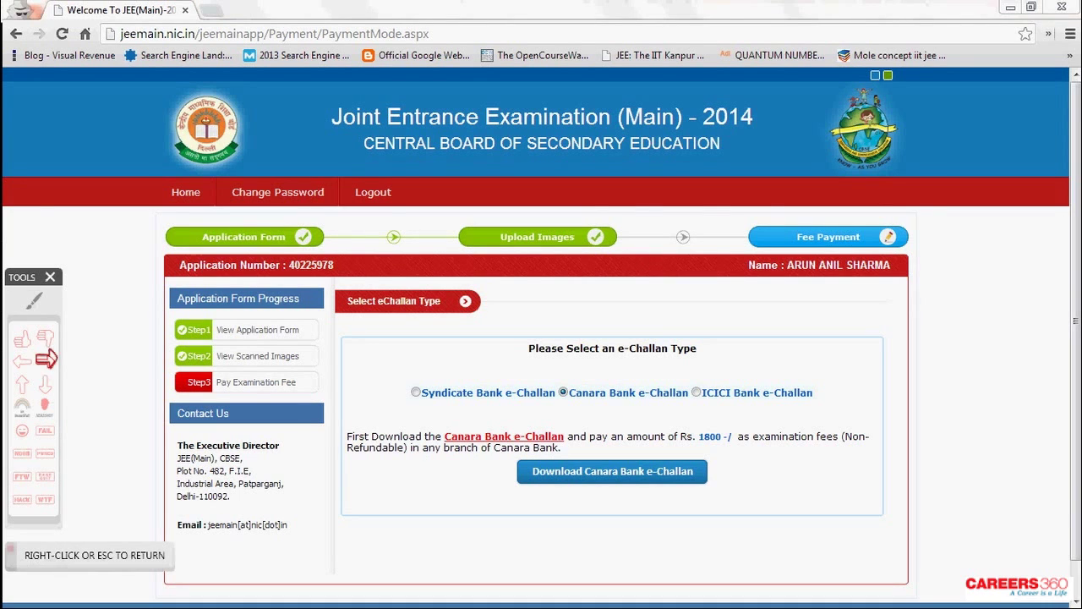
pyautogui.click(463, 492)
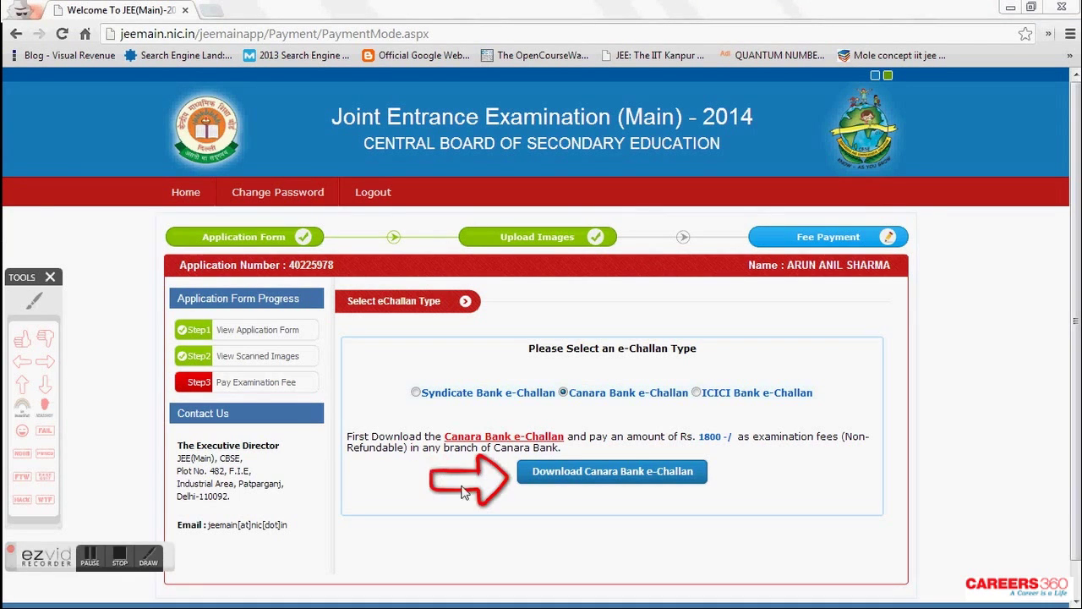
pyautogui.click(641, 479)
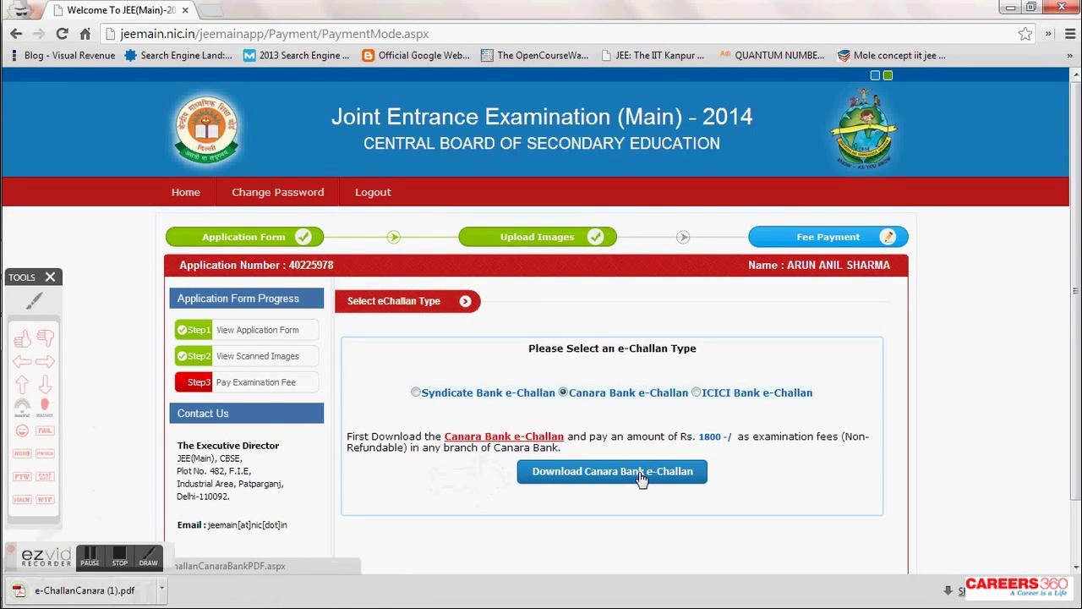
pyautogui.click(127, 596)
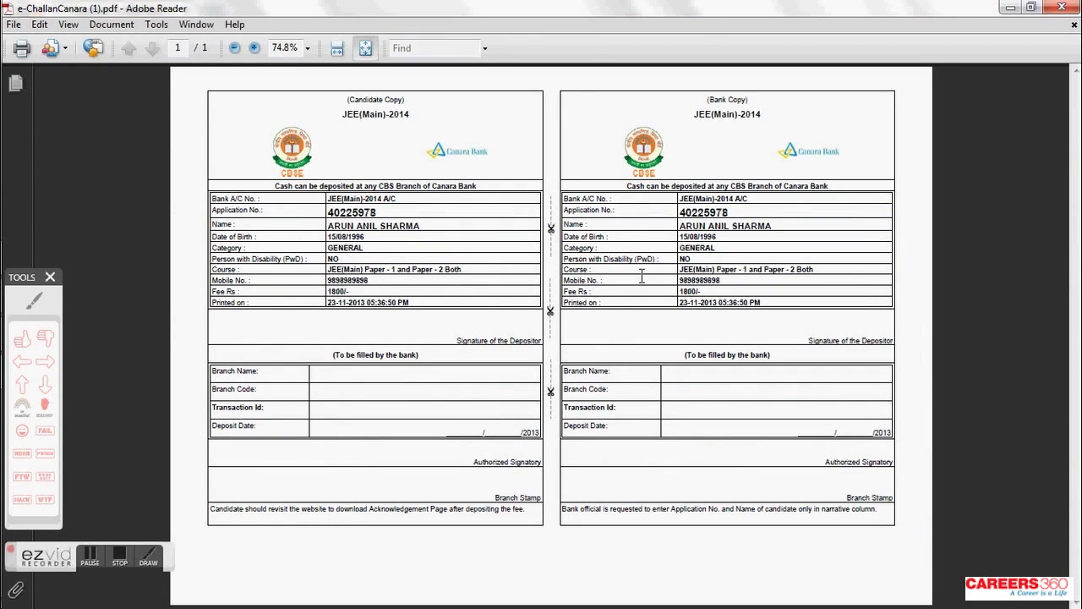
# - Zoom the Canara Bank challan to 125% and select the 'JEE(Main)-2014 A/C' account text
pyautogui.click(254, 48)
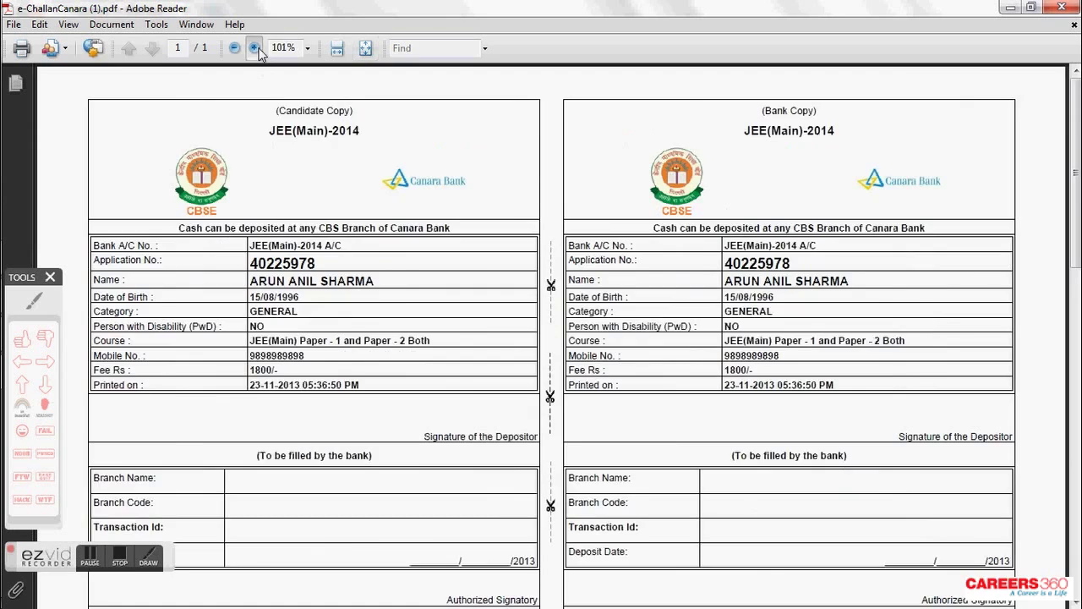
pyautogui.click(255, 48)
pyautogui.scroll(-1, 421, 302)
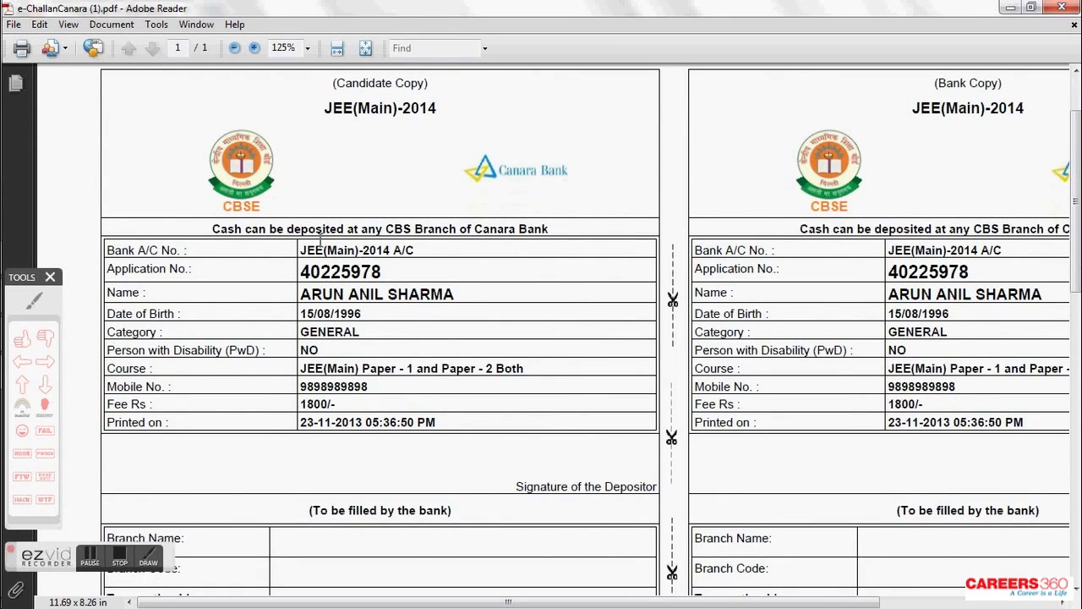
pyautogui.moveTo(303, 251); pyautogui.dragTo(417, 250)
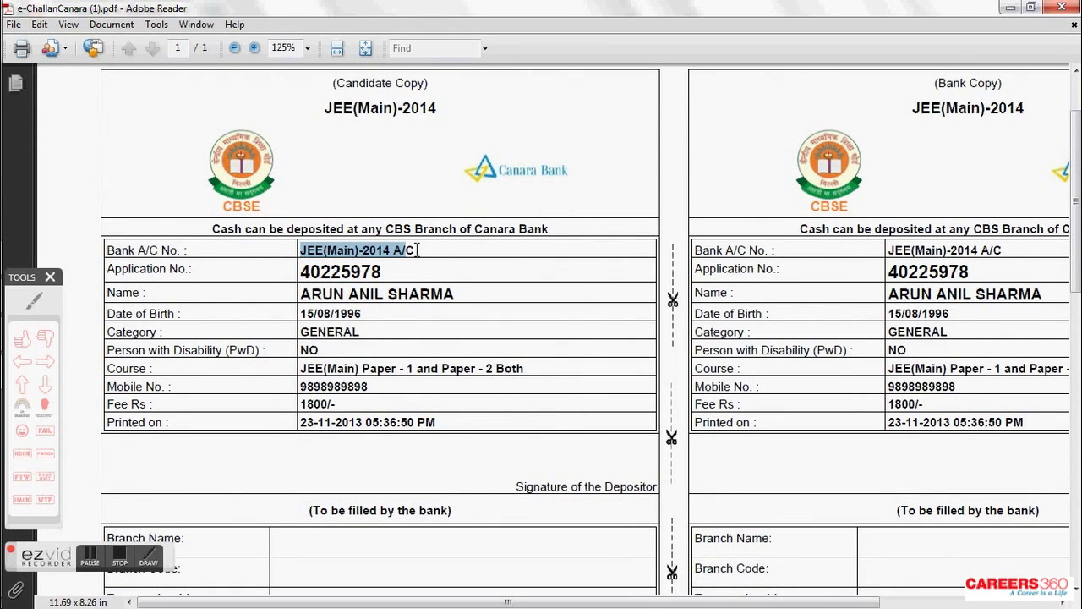
pyautogui.click(35, 303)
pyautogui.moveTo(297, 227)
pyautogui.mouseDown()
pyautogui.moveTo(287, 238)
pyautogui.moveTo(425, 269)
pyautogui.moveTo(396, 216)
pyautogui.moveTo(300, 222)
pyautogui.mouseUp()
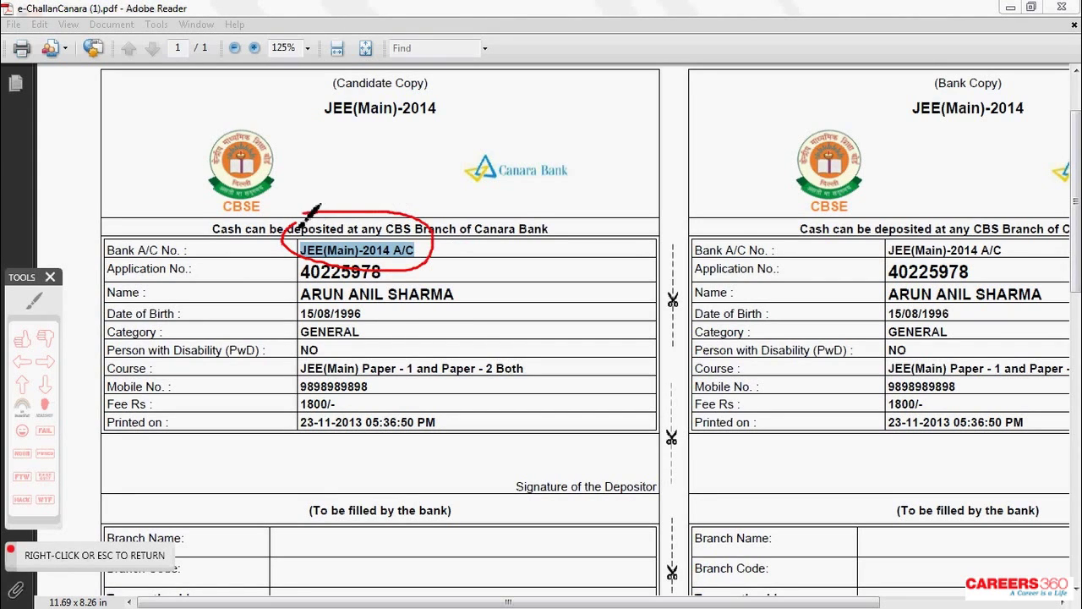
# - Add an arrow annotation on the challan and return to text selection mode
pyautogui.click(45, 362)
pyautogui.click(385, 154)
pyautogui.rightClick(399, 194)
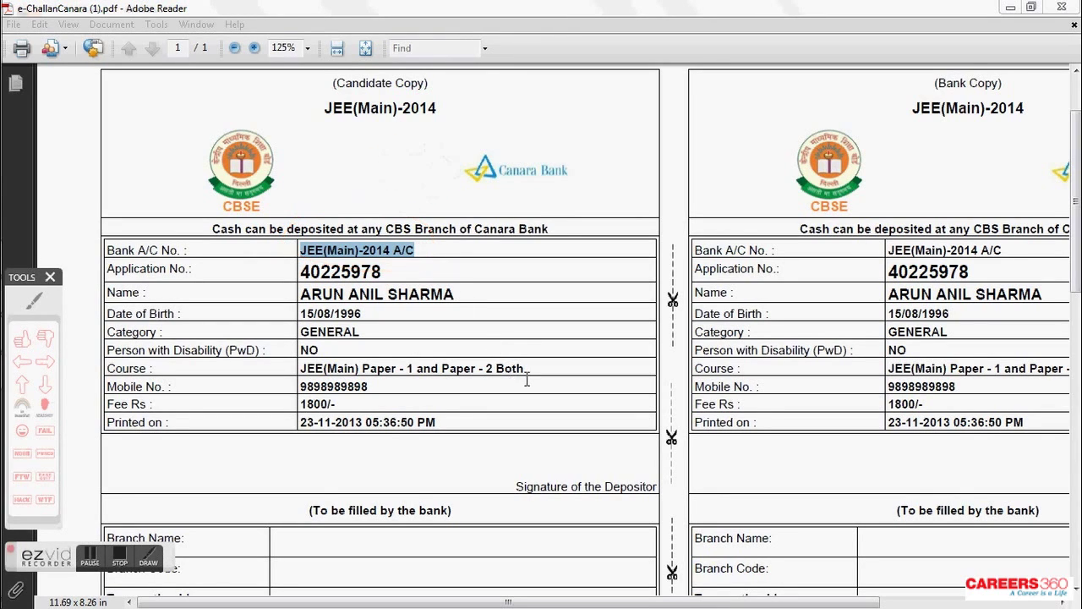
pyautogui.rightClick(387, 365)
pyautogui.click(434, 378)
# - Scroll down through the challan and select a line in the lower copy
pyautogui.scroll(-3, 516, 380)
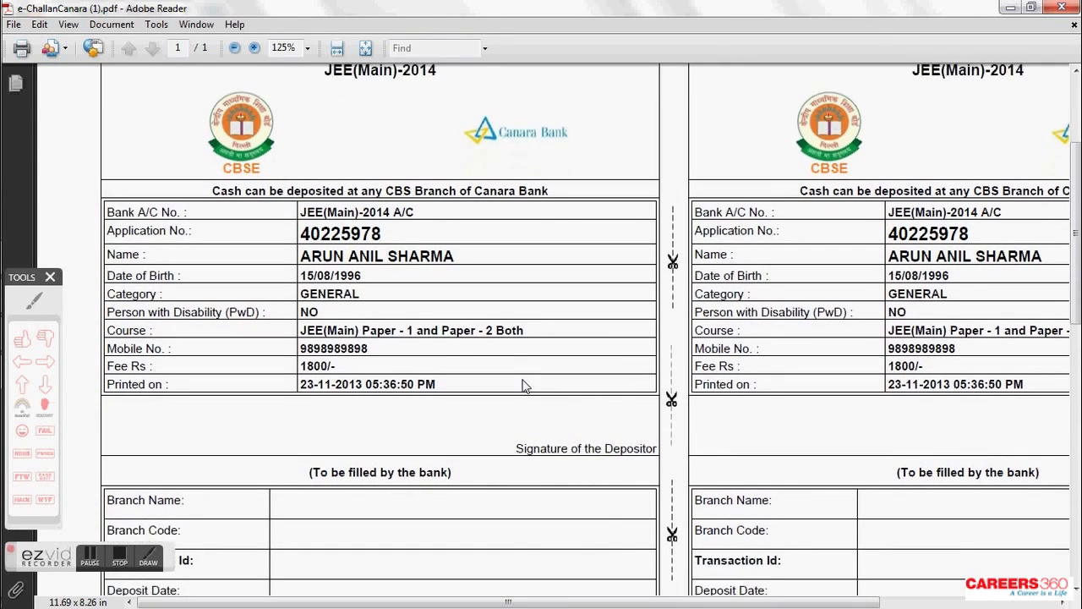
pyautogui.scroll(-3, 521, 378)
pyautogui.scroll(-3, 521, 378)
pyautogui.scroll(-1, 522, 379)
pyautogui.moveTo(533, 605); pyautogui.dragTo(708, 605)
pyautogui.scroll(2, 662, 471)
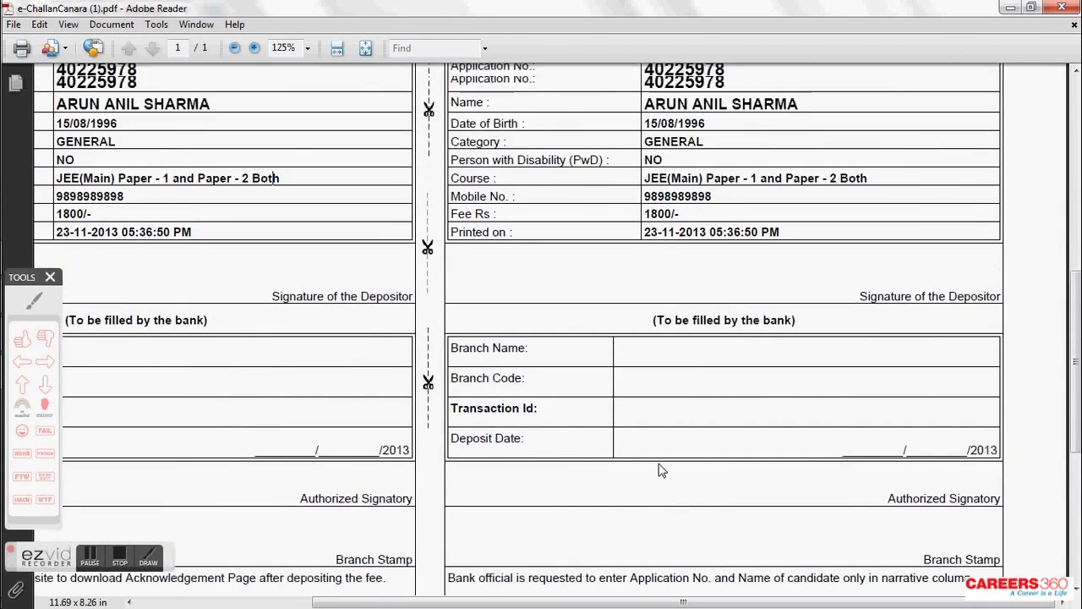
pyautogui.scroll(6, 662, 471)
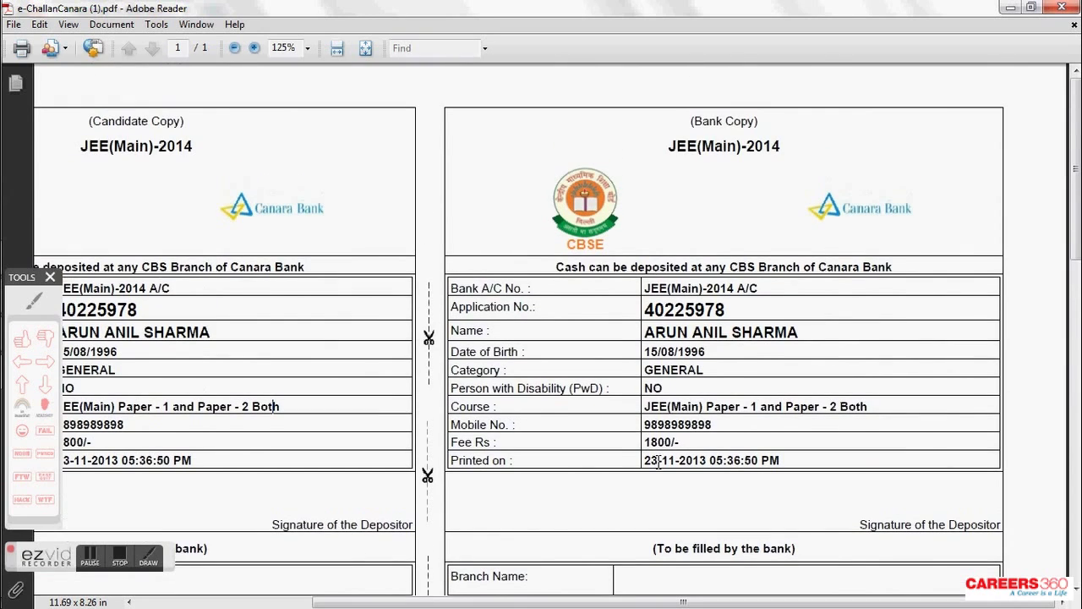
# - Select the Bank Copy and Candidate Copy headings, circling the Candidate Copy heading
pyautogui.moveTo(668, 139); pyautogui.dragTo(779, 144)
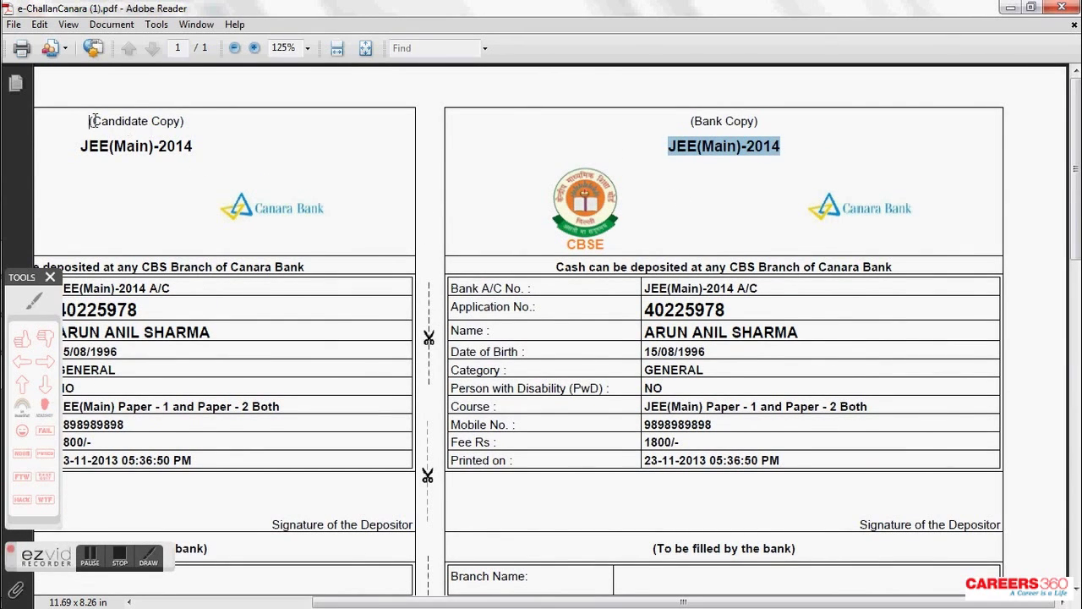
pyautogui.moveTo(92, 121); pyautogui.dragTo(182, 149)
pyautogui.click(34, 300)
pyautogui.moveTo(126, 104)
pyautogui.mouseDown()
pyautogui.moveTo(81, 113)
pyautogui.moveTo(191, 175)
pyautogui.moveTo(203, 94)
pyautogui.moveTo(117, 108)
pyautogui.mouseUp()
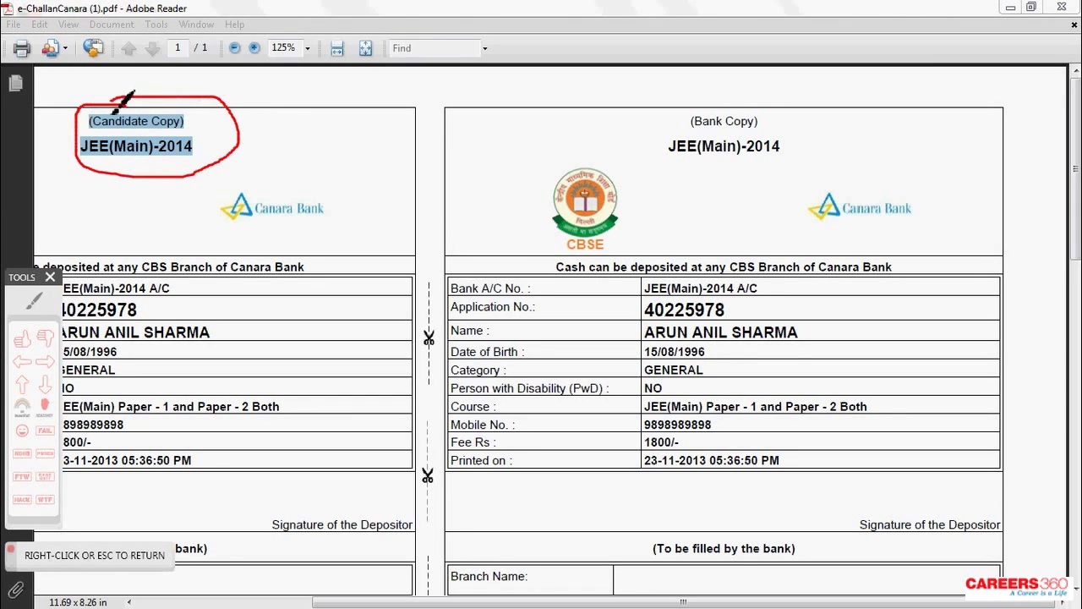
pyautogui.rightClick(114, 103)
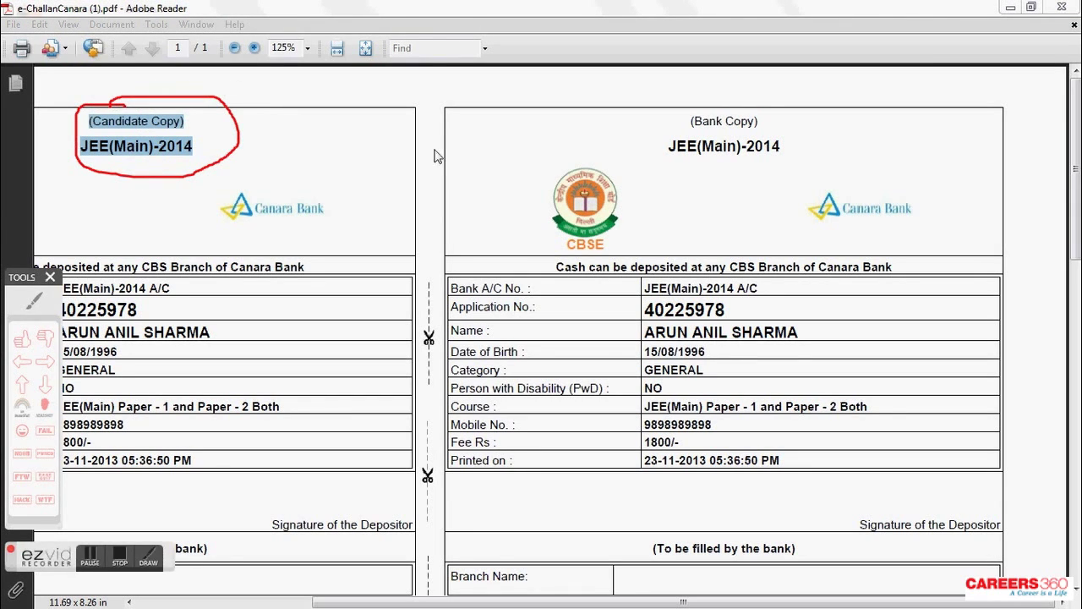
# - Close the Canara PDF, resubmit e-Challan payment, and download the Syndicate Bank e-Challan
pyautogui.click(1067, 9)
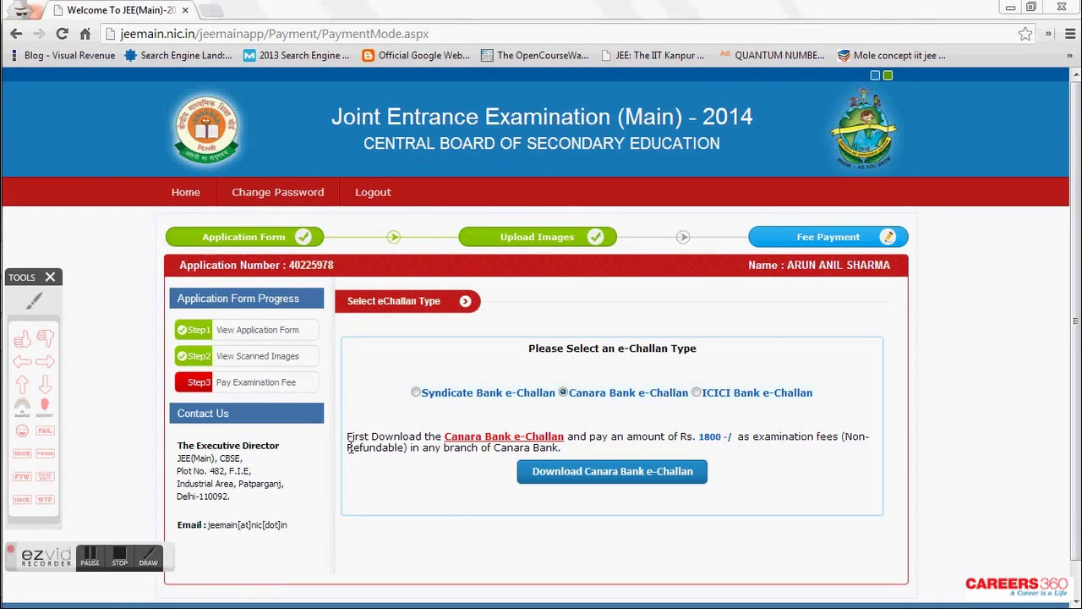
pyautogui.click(250, 385)
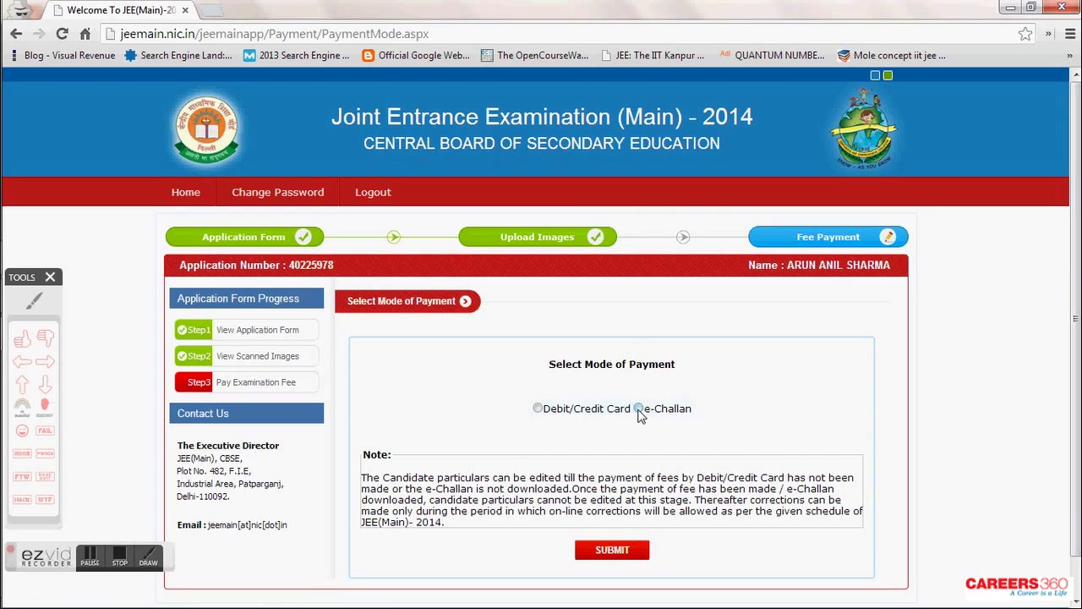
pyautogui.click(618, 554)
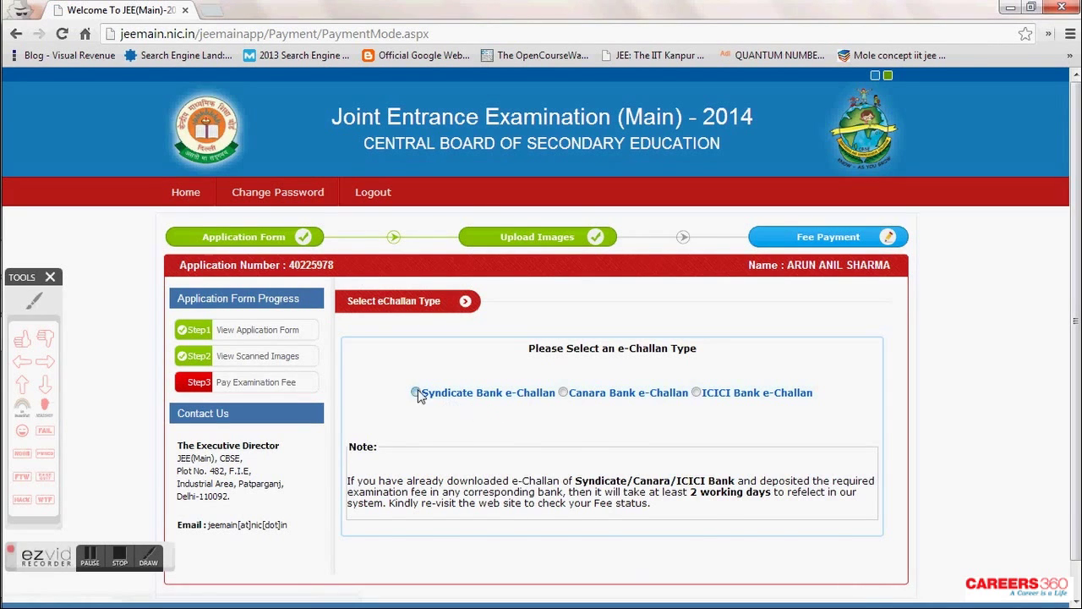
pyautogui.click(416, 393)
pyautogui.click(562, 473)
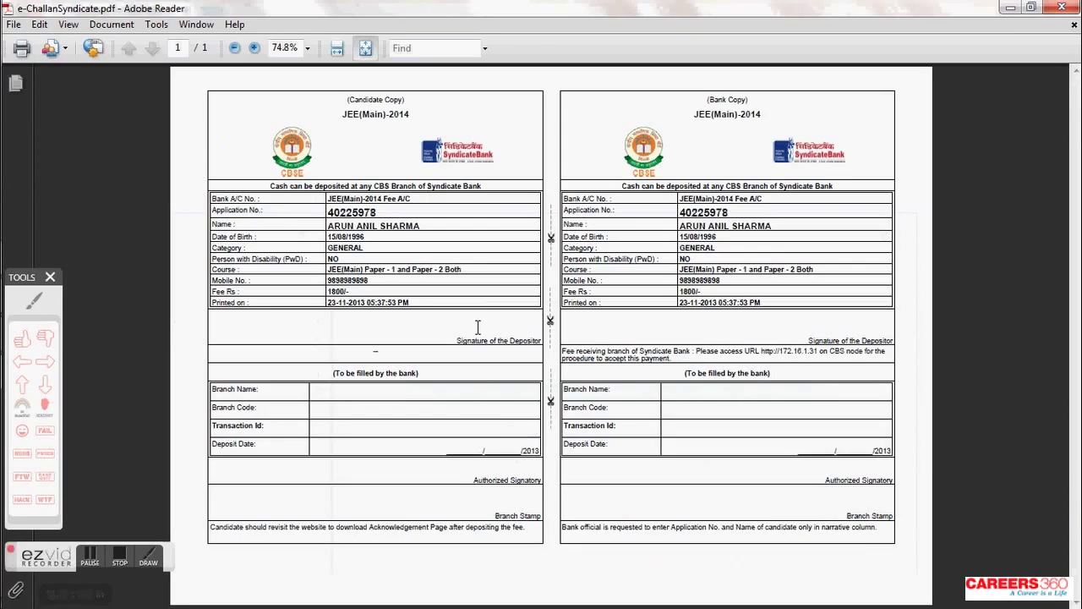
# - Zoom the Syndicate Bank challan to 125%, mark it up, and close Adobe Reader
pyautogui.click(255, 48)
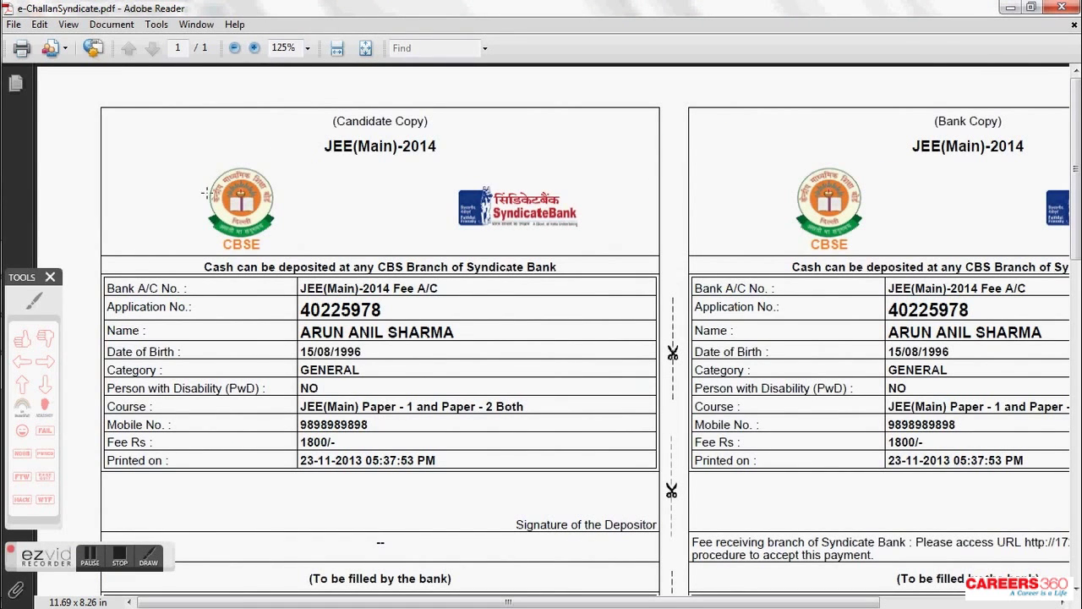
pyautogui.click(34, 301)
pyautogui.moveTo(489, 173)
pyautogui.mouseDown()
pyautogui.moveTo(485, 250)
pyautogui.moveTo(572, 174)
pyautogui.moveTo(468, 178)
pyautogui.mouseUp()
pyautogui.rightClick(409, 245)
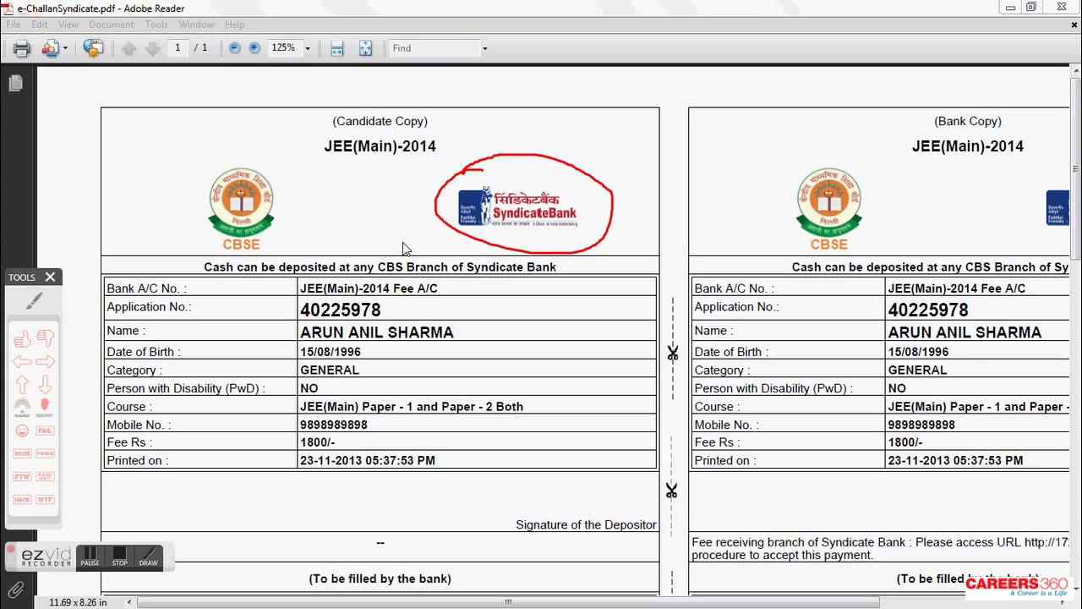
pyautogui.click(1062, 7)
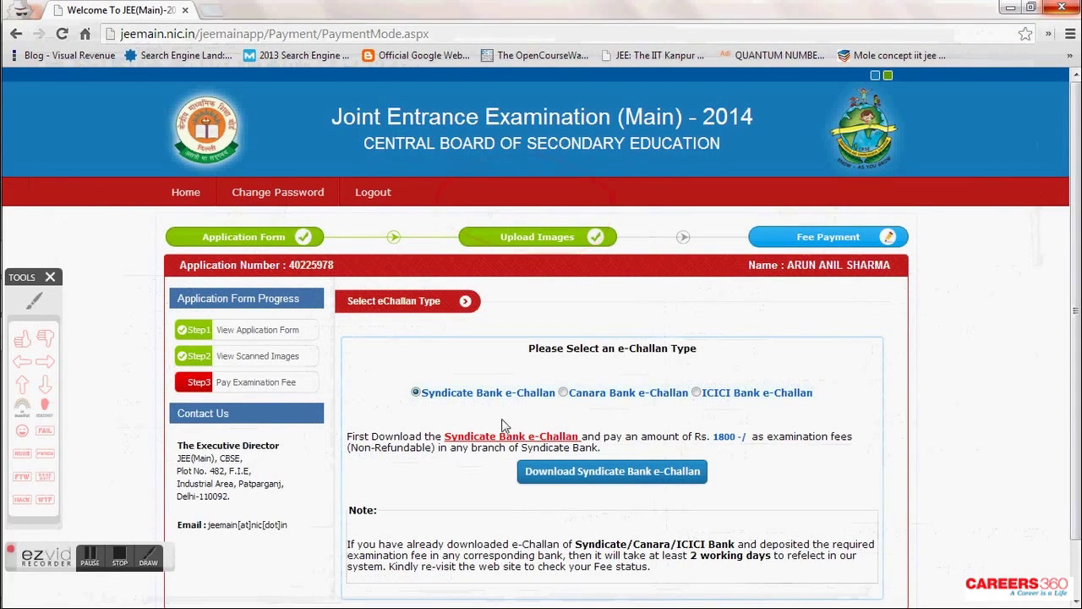
# - Return to Step3 Pay Examination Fee, mark the Debit/Credit Card option, and submit it
pyautogui.click(280, 383)
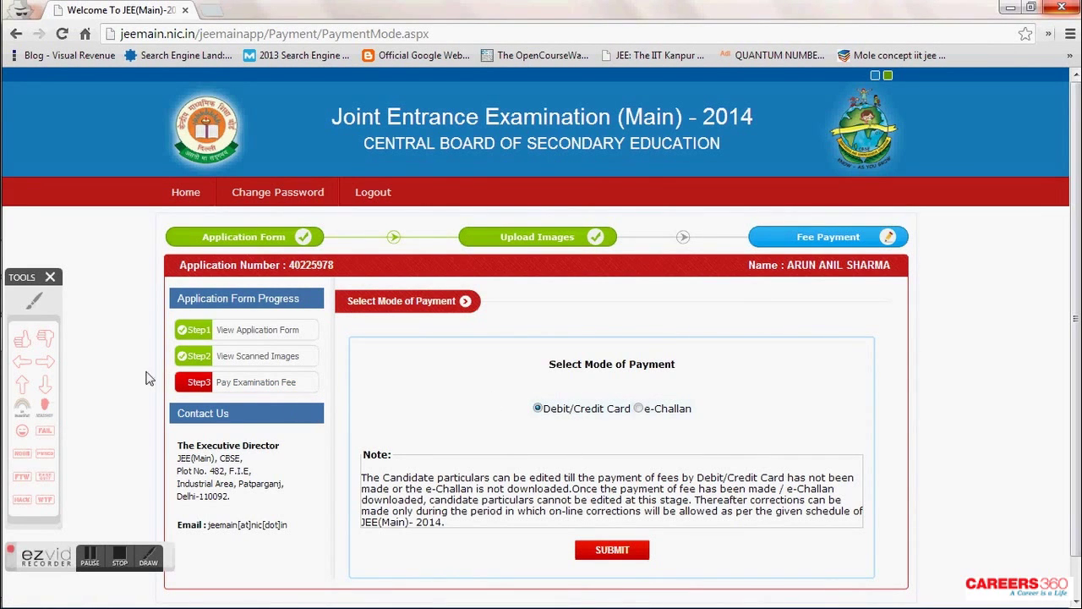
pyautogui.click(34, 301)
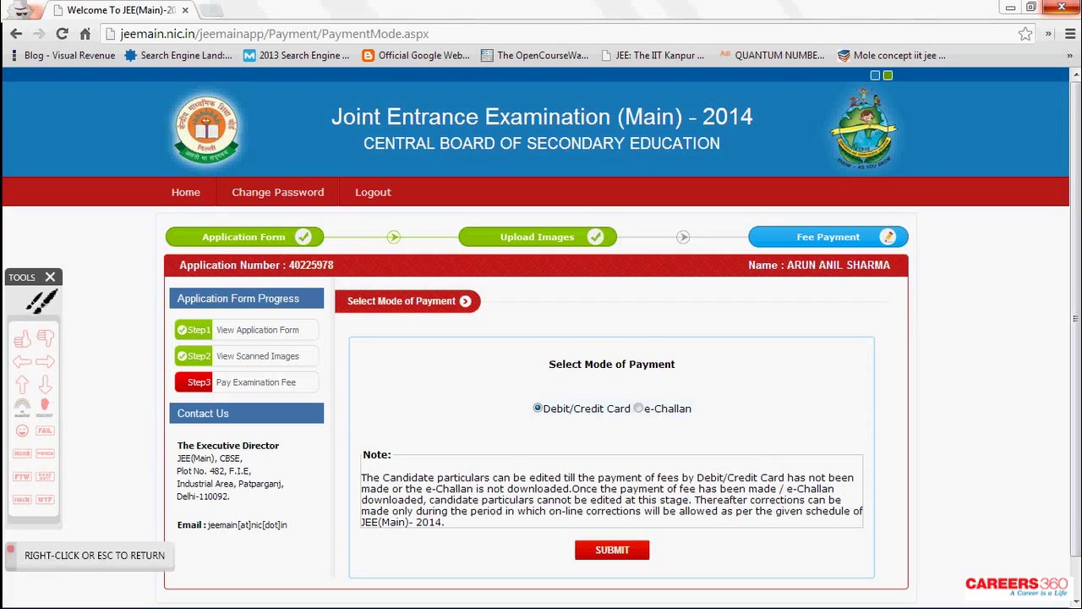
pyautogui.moveTo(549, 378)
pyautogui.mouseDown()
pyautogui.moveTo(537, 436)
pyautogui.moveTo(592, 362)
pyautogui.moveTo(547, 387)
pyautogui.mouseUp()
pyautogui.rightClick(564, 386)
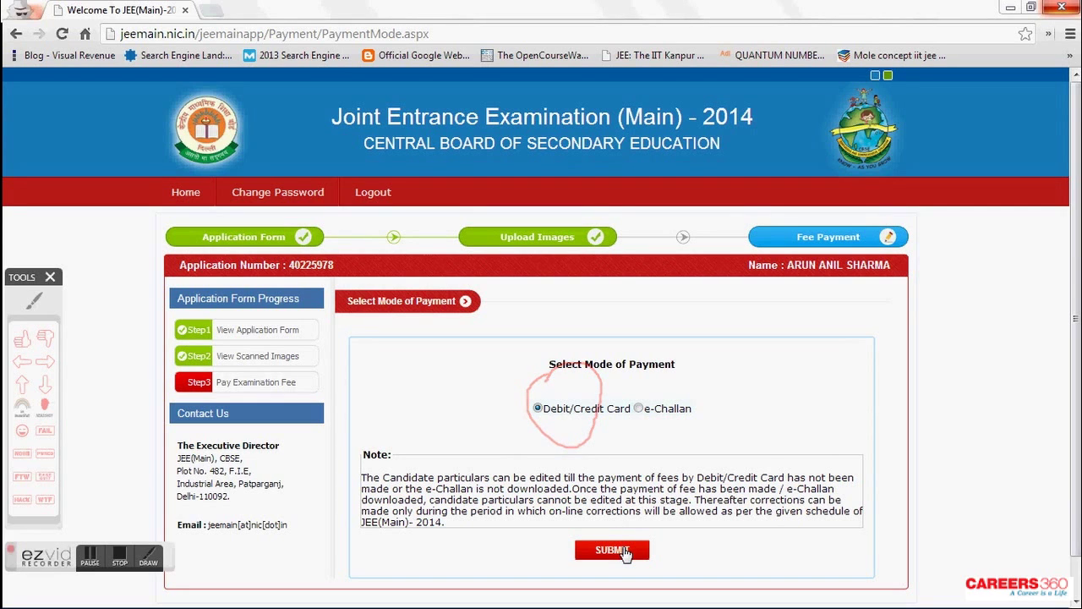
pyautogui.click(624, 553)
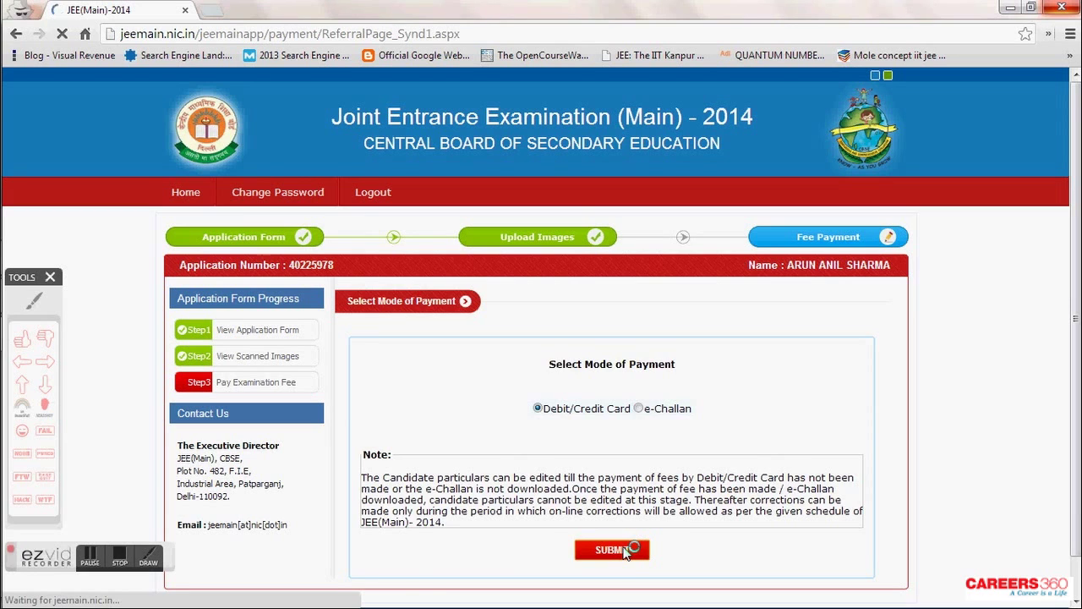
# - Circle the application number, name and Rs.1800 fee, and mark the refund and debited-amount notes
pyautogui.scroll(-3, 622, 499)
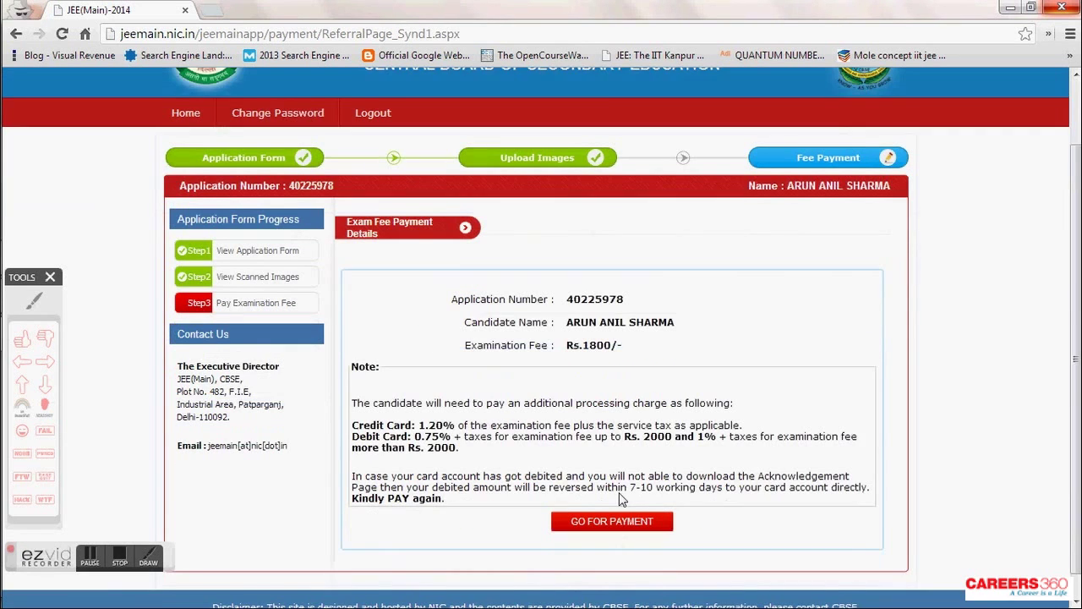
pyautogui.click(34, 301)
pyautogui.moveTo(491, 240)
pyautogui.mouseDown()
pyautogui.moveTo(442, 256)
pyautogui.moveTo(588, 349)
pyautogui.moveTo(630, 247)
pyautogui.moveTo(472, 250)
pyautogui.mouseUp()
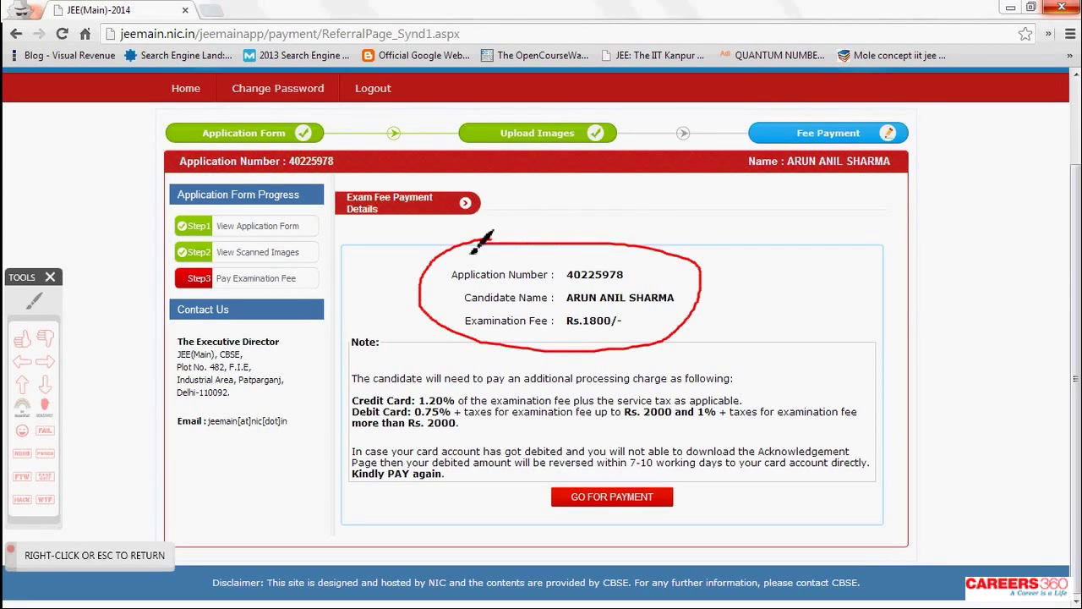
pyautogui.rightClick(472, 250)
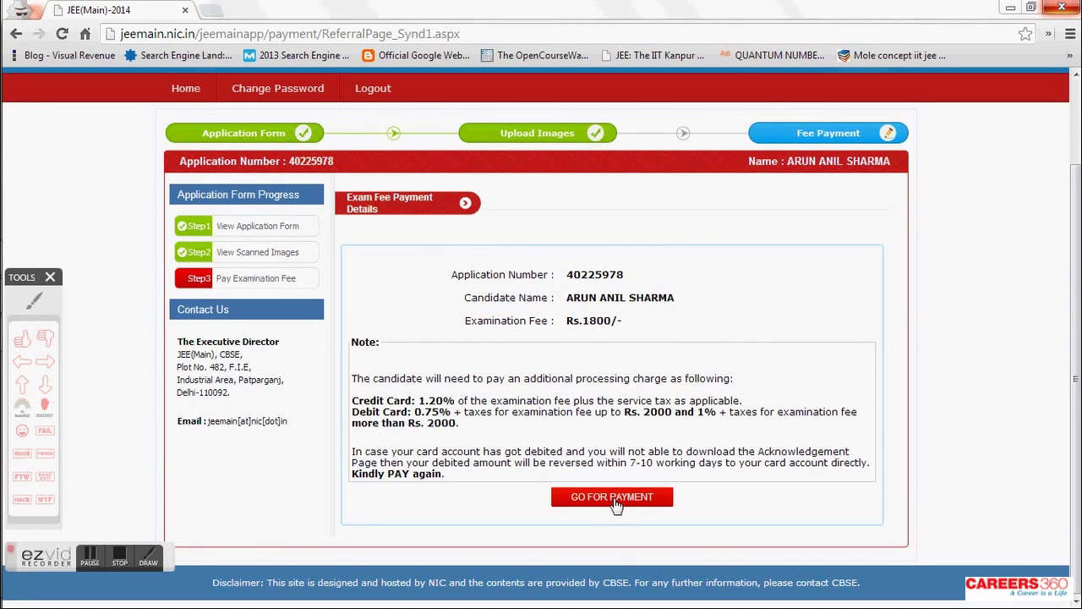
pyautogui.click(51, 364)
pyautogui.click(282, 451)
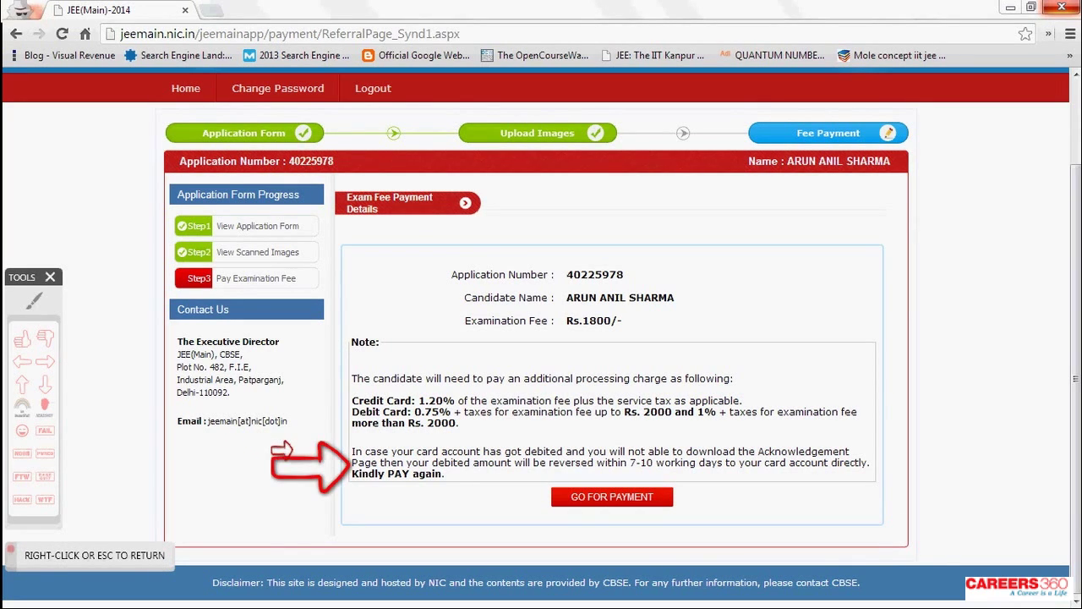
pyautogui.click(34, 300)
pyautogui.moveTo(348, 440)
pyautogui.mouseDown()
pyautogui.moveTo(423, 511)
pyautogui.moveTo(593, 513)
pyautogui.moveTo(846, 480)
pyautogui.moveTo(882, 457)
pyautogui.moveTo(643, 436)
pyautogui.moveTo(478, 438)
pyautogui.moveTo(385, 416)
pyautogui.mouseUp()
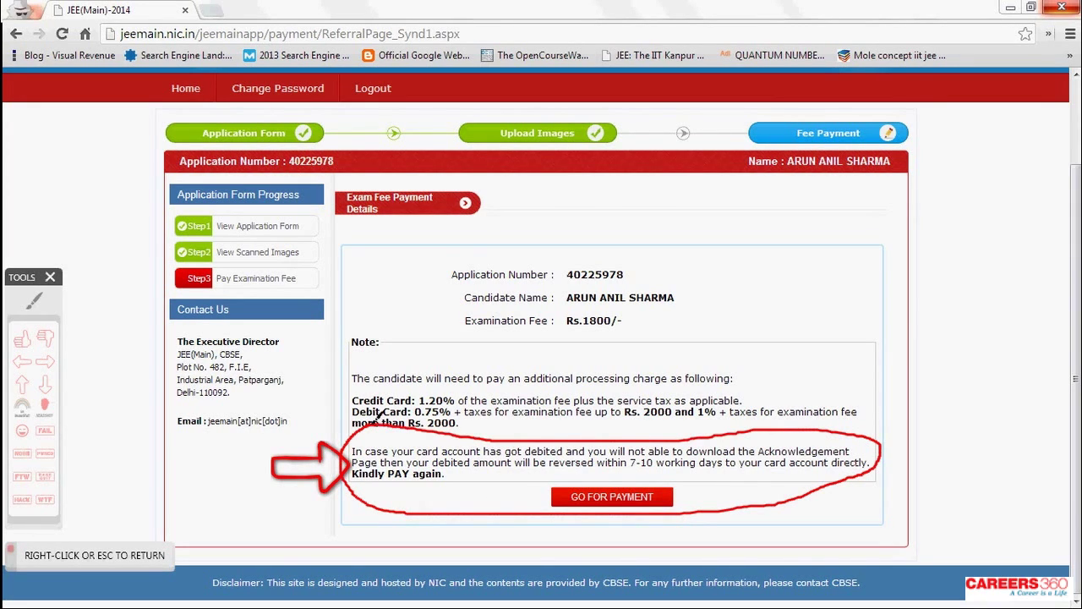
pyautogui.rightClick(387, 432)
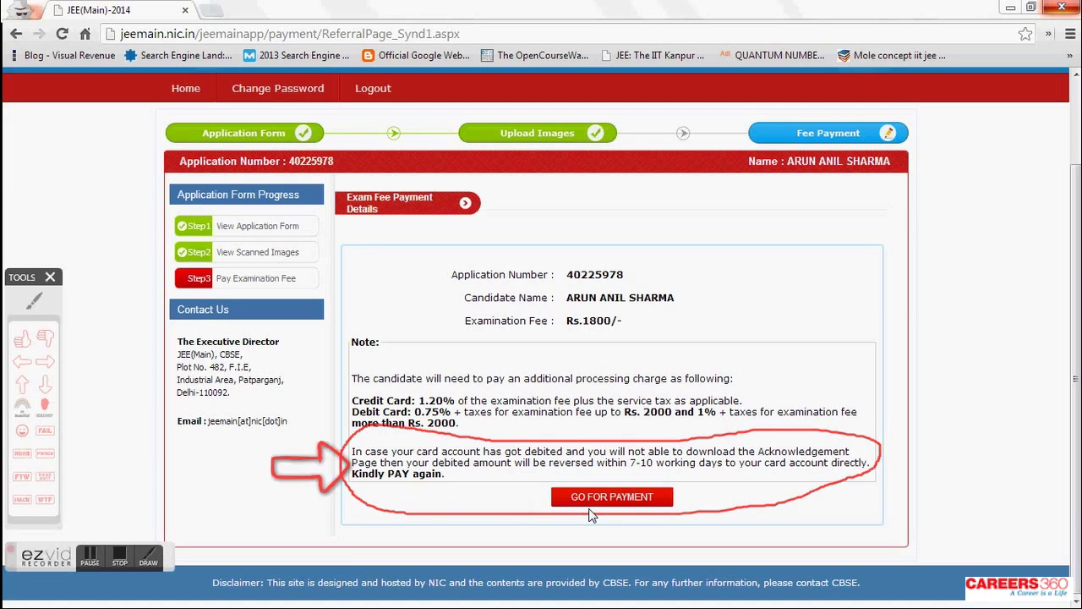
# - Point an arrow at the payment step and click GO FOR PAYMENT
pyautogui.click(45, 362)
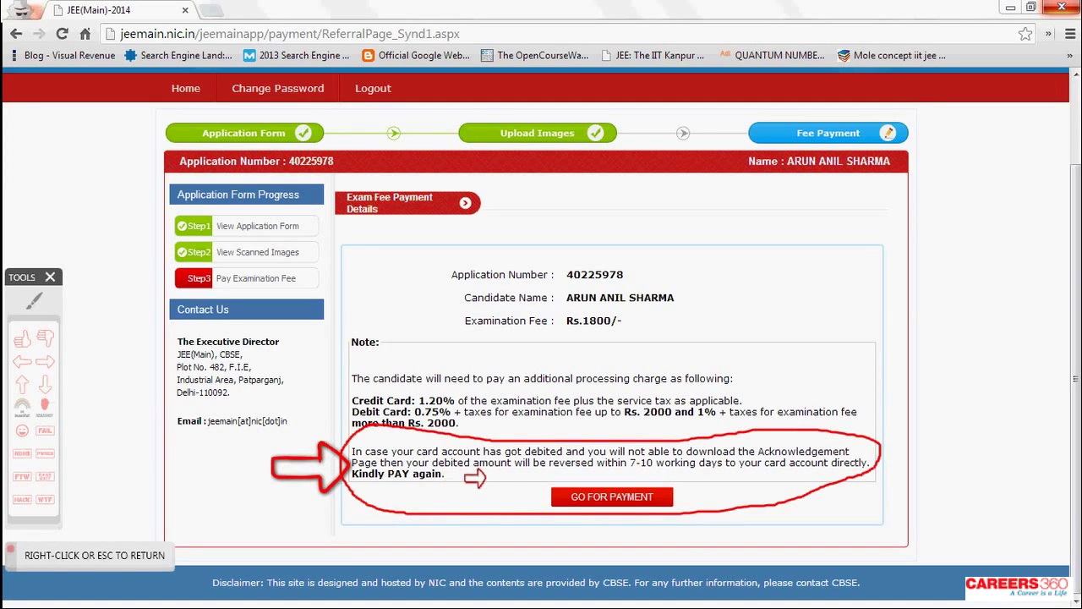
pyautogui.click(465, 490)
pyautogui.rightClick(465, 491)
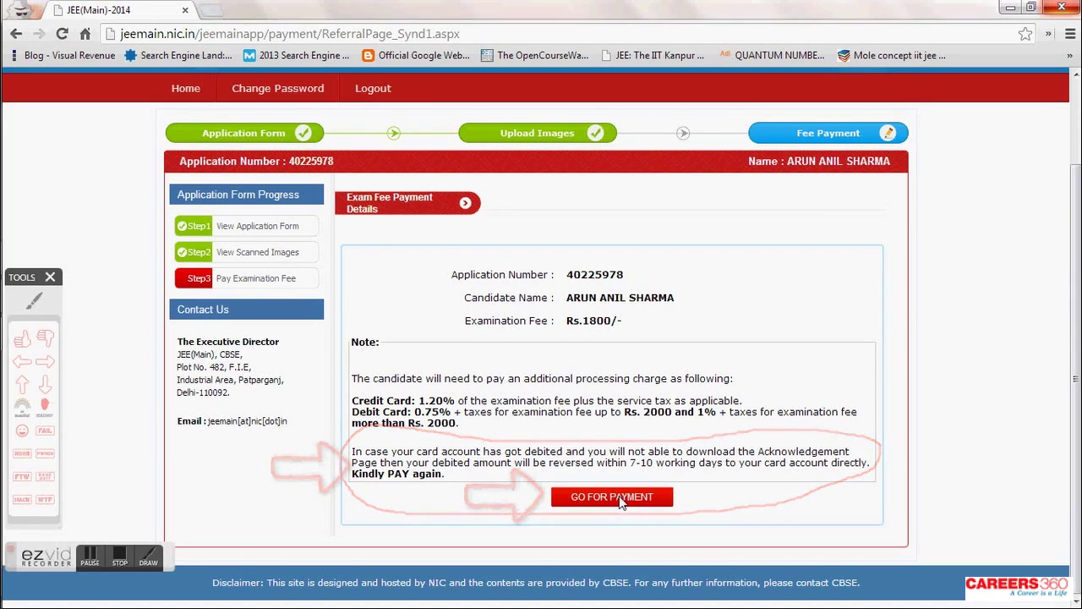
pyautogui.click(619, 497)
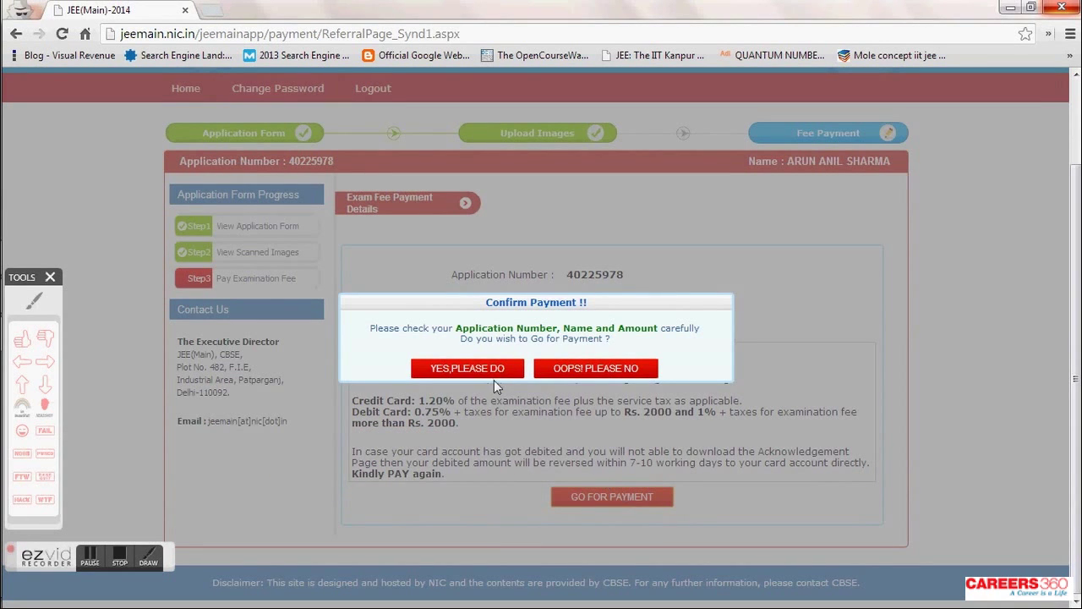
# - Mark the Confirm Payment prompt with an arrow, then confirm with YES,PLEASE DO to reach BillDesk
pyautogui.click(44, 362)
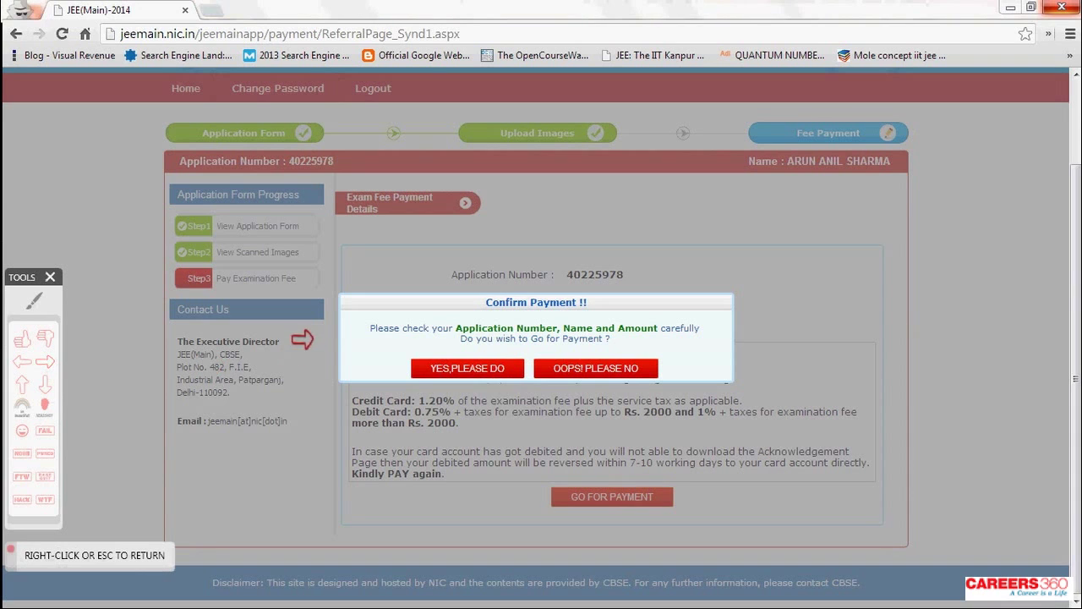
pyautogui.click(306, 338)
pyautogui.rightClick(309, 339)
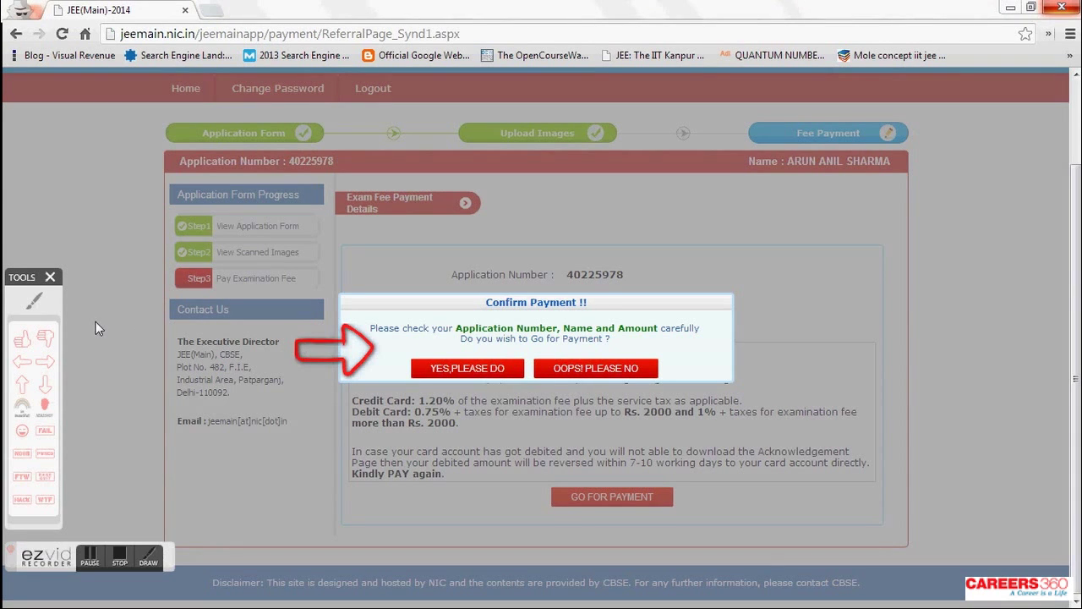
pyautogui.click(467, 369)
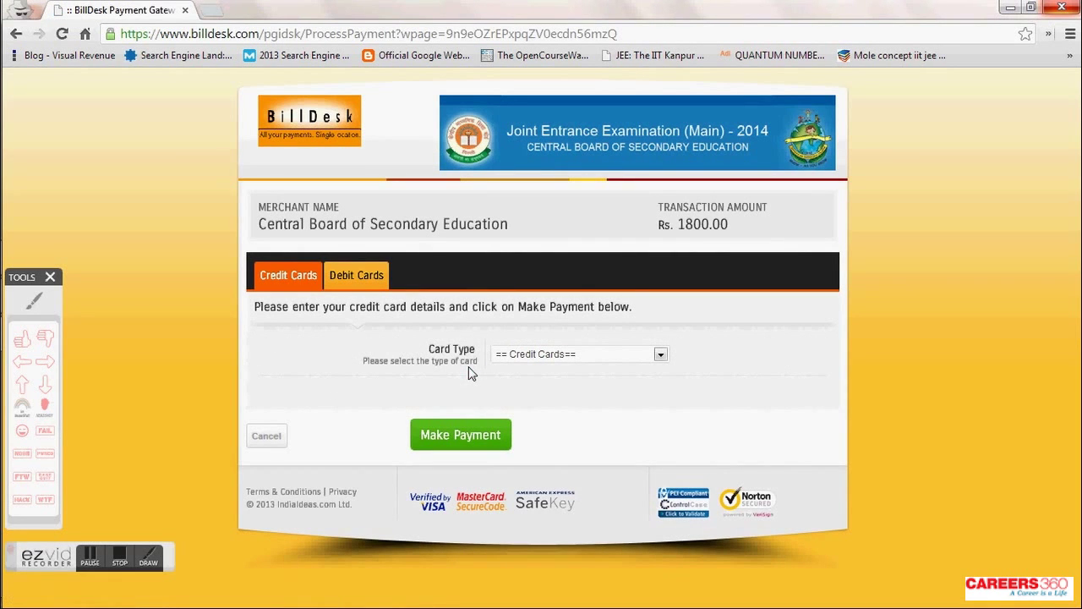
# - Annotate the BillDesk card type choices with an arrow and circle the credit card option
pyautogui.click(42, 367)
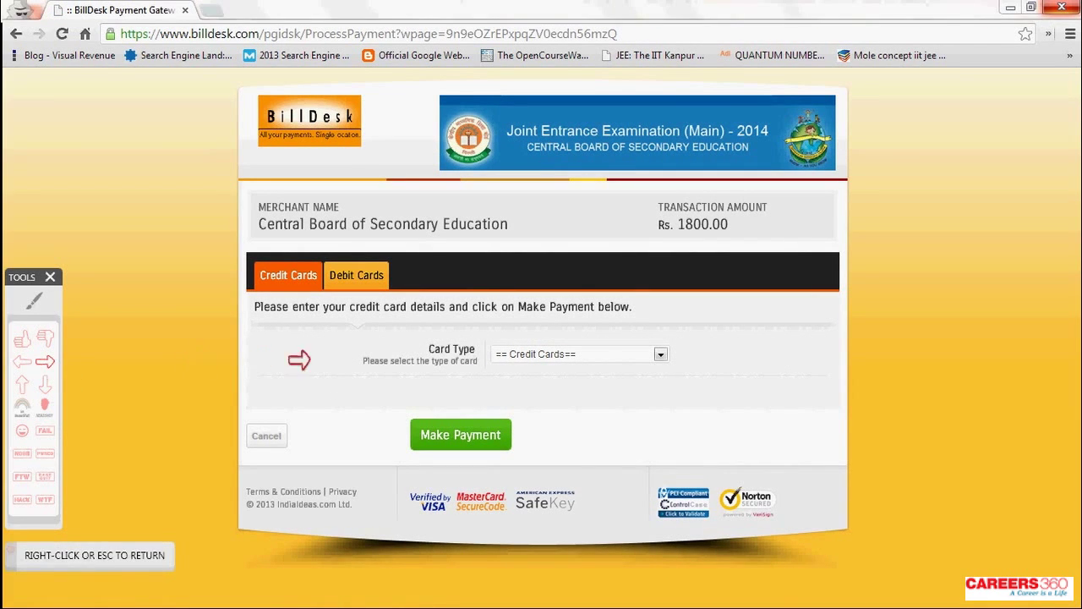
pyautogui.click(355, 339)
pyautogui.rightClick(397, 394)
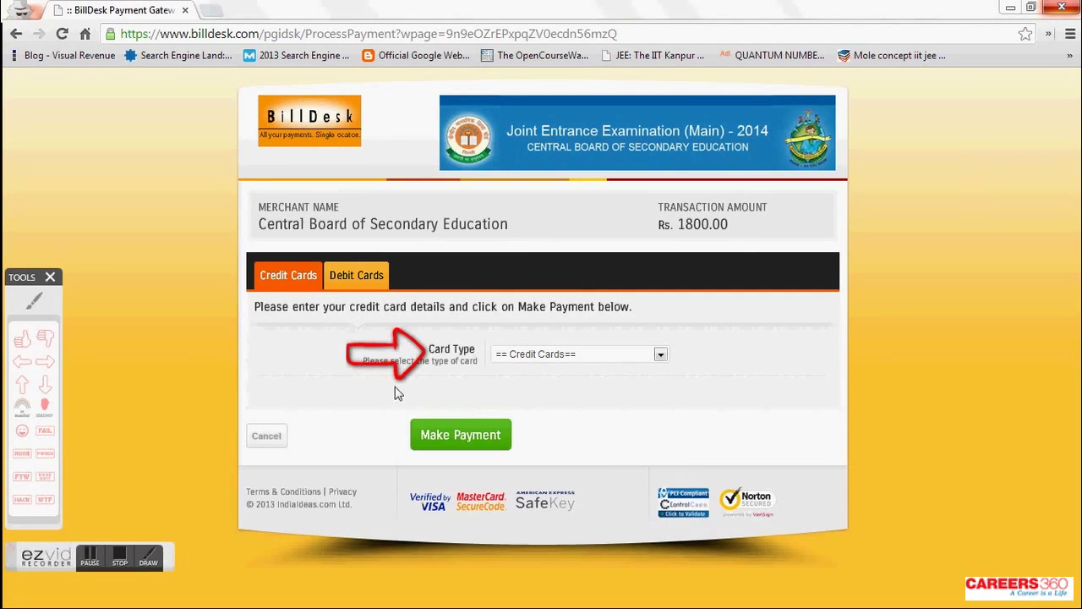
pyautogui.click(34, 300)
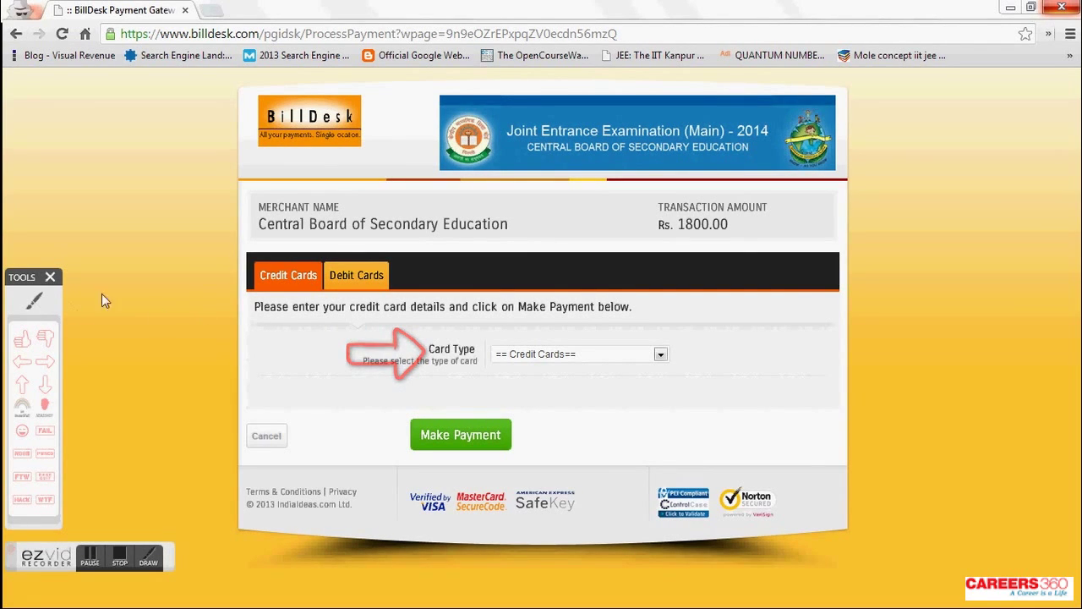
pyautogui.moveTo(262, 246)
pyautogui.mouseDown()
pyautogui.moveTo(300, 304)
pyautogui.moveTo(328, 247)
pyautogui.moveTo(257, 238)
pyautogui.moveTo(255, 250)
pyautogui.mouseUp()
pyautogui.rightClick(256, 251)
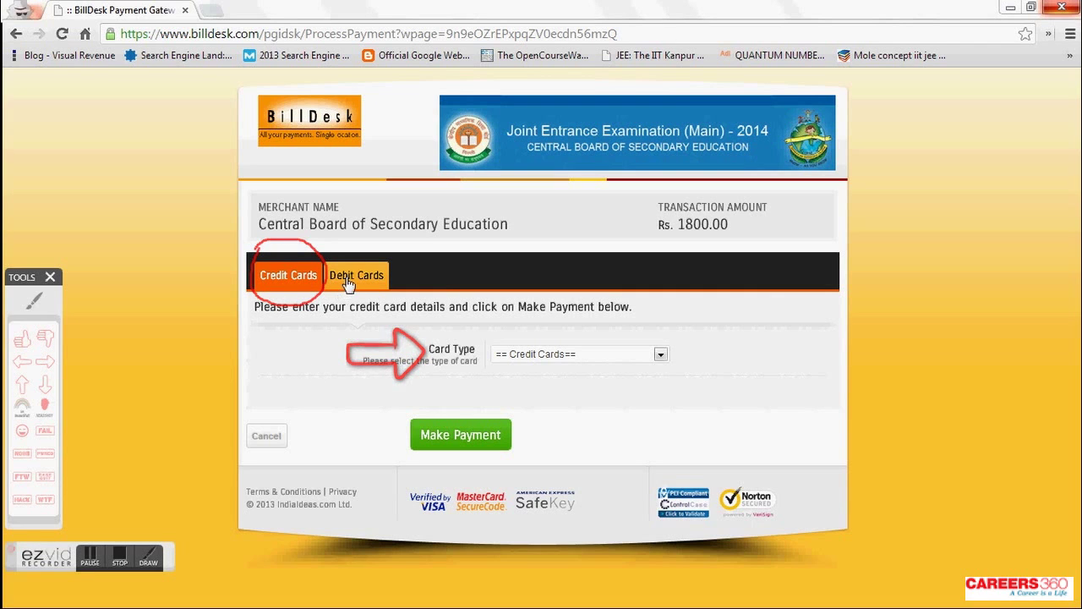
# - Point a down-arrow at the Debit Cards option and switch payment to debit card
pyautogui.click(48, 385)
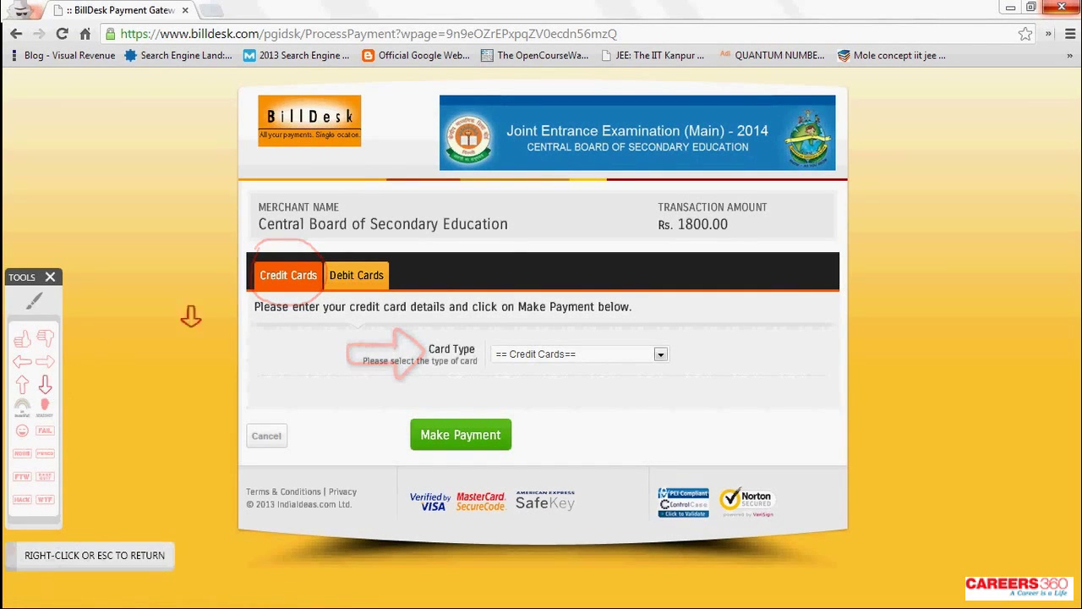
pyautogui.click(355, 190)
pyautogui.rightClick(349, 271)
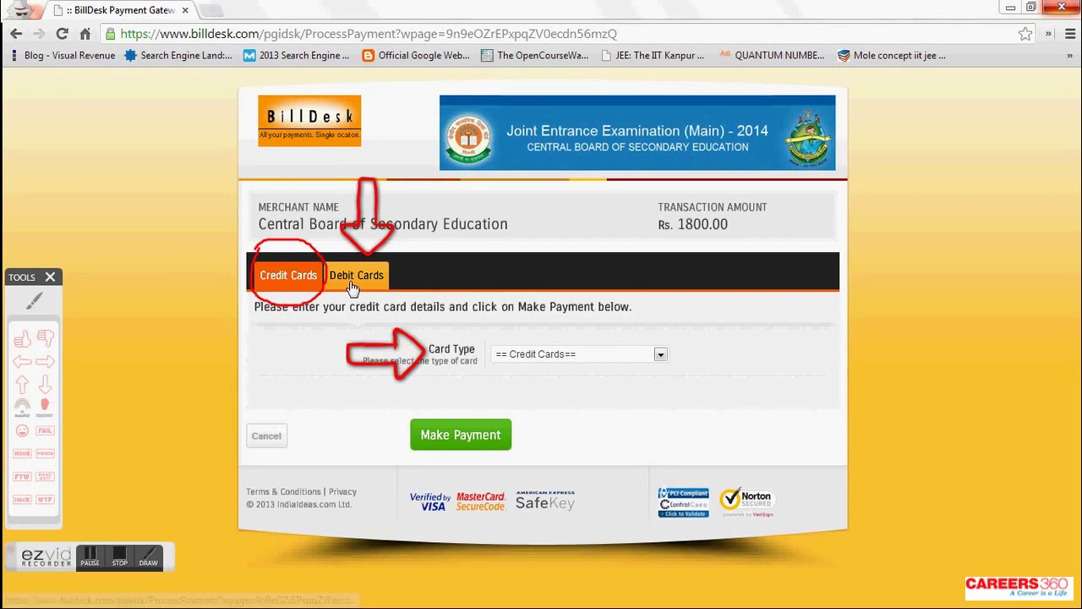
pyautogui.click(357, 286)
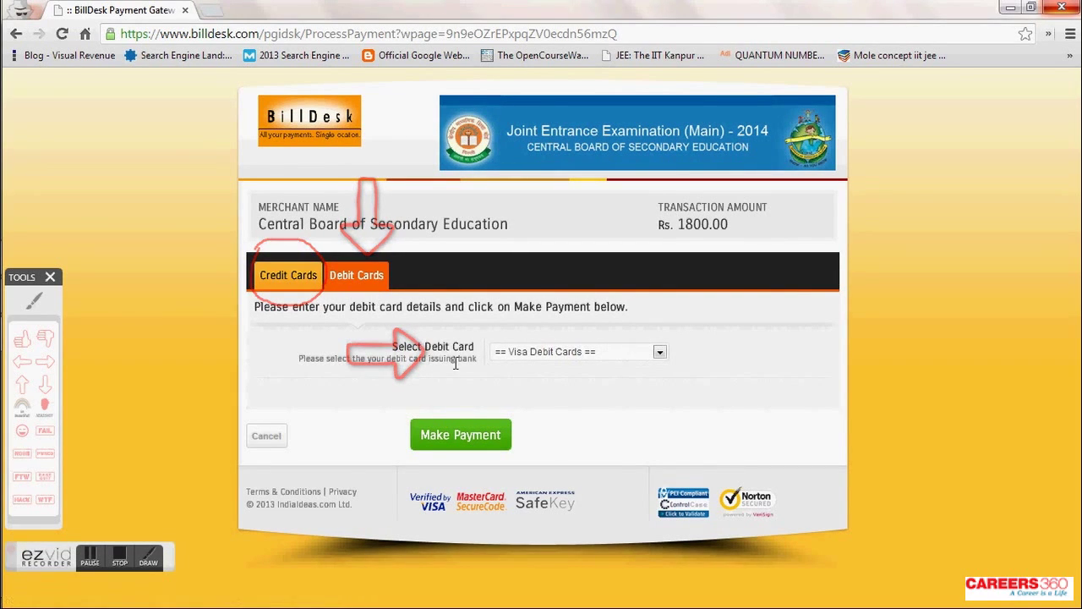
# - Circle the debit card bank choice, then open the issuing-bank list at the S entries
pyautogui.click(34, 300)
pyautogui.moveTo(422, 325)
pyautogui.mouseDown()
pyautogui.moveTo(396, 379)
pyautogui.moveTo(449, 311)
pyautogui.moveTo(427, 329)
pyautogui.mouseUp()
pyautogui.rightClick(427, 329)
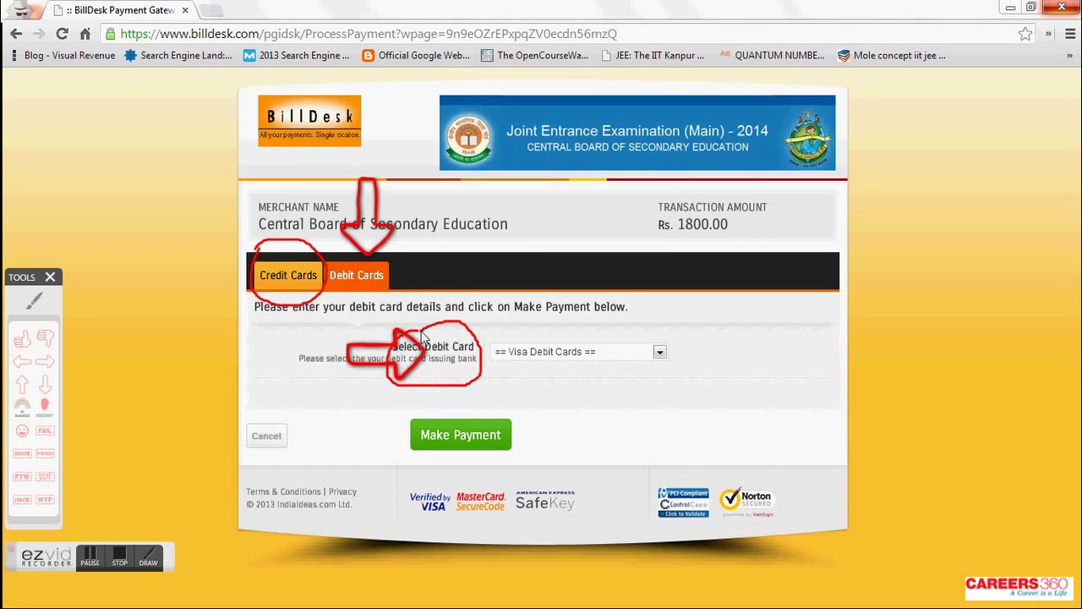
pyautogui.click(541, 353)
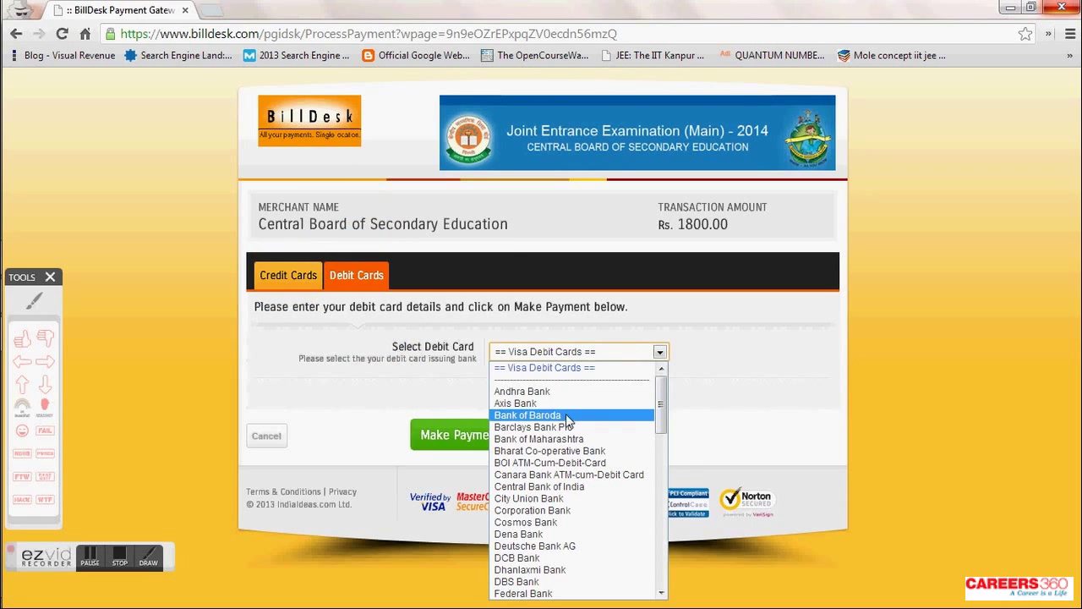
pyautogui.press('s')
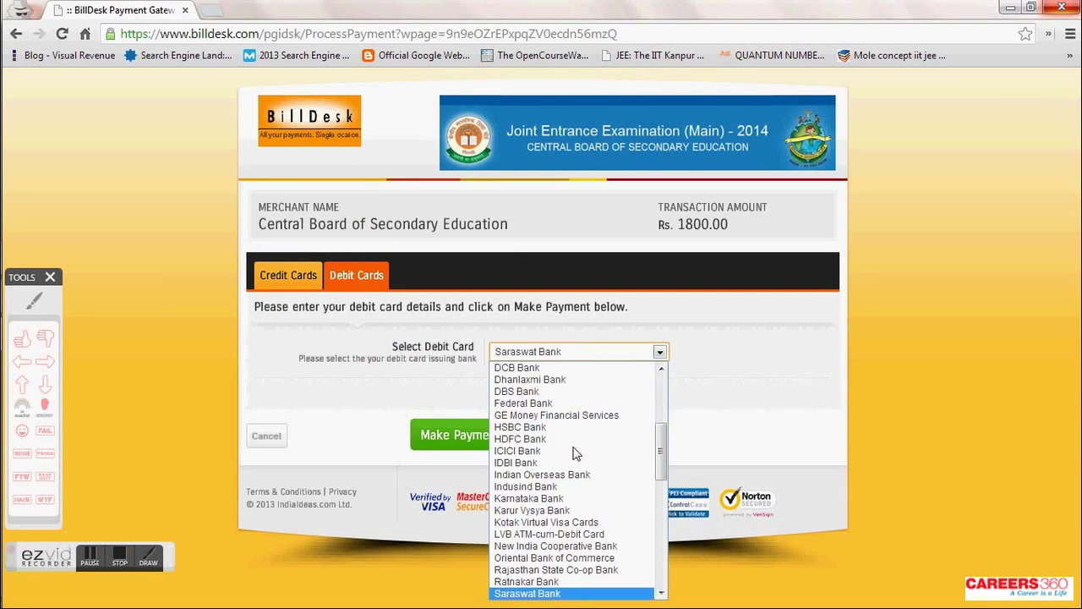
pyautogui.scroll(-1, 575, 455)
pyautogui.click(571, 594)
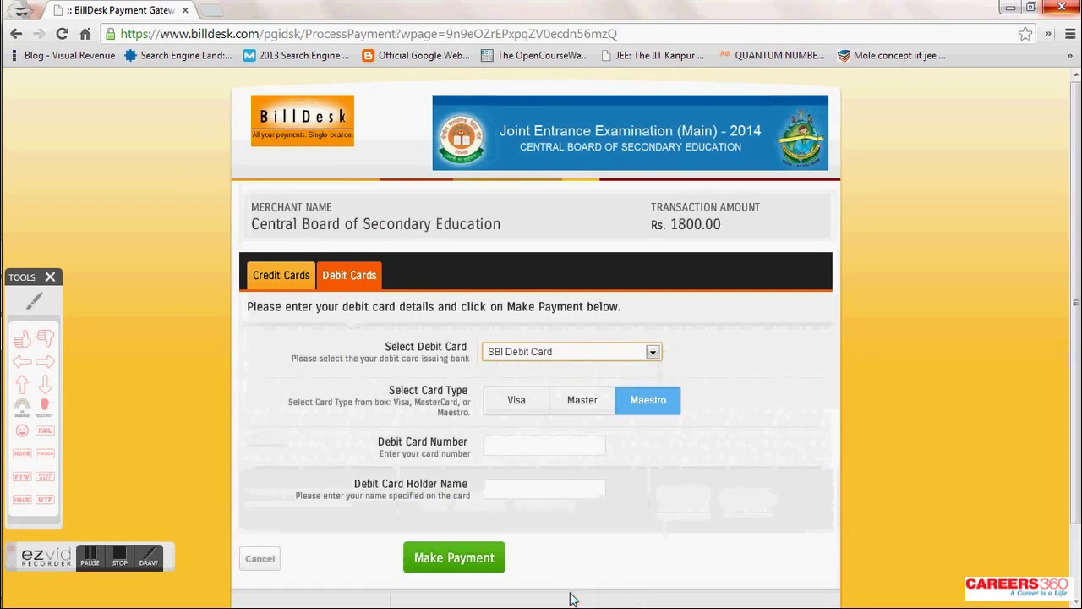
pyautogui.scroll(-1, 748, 406)
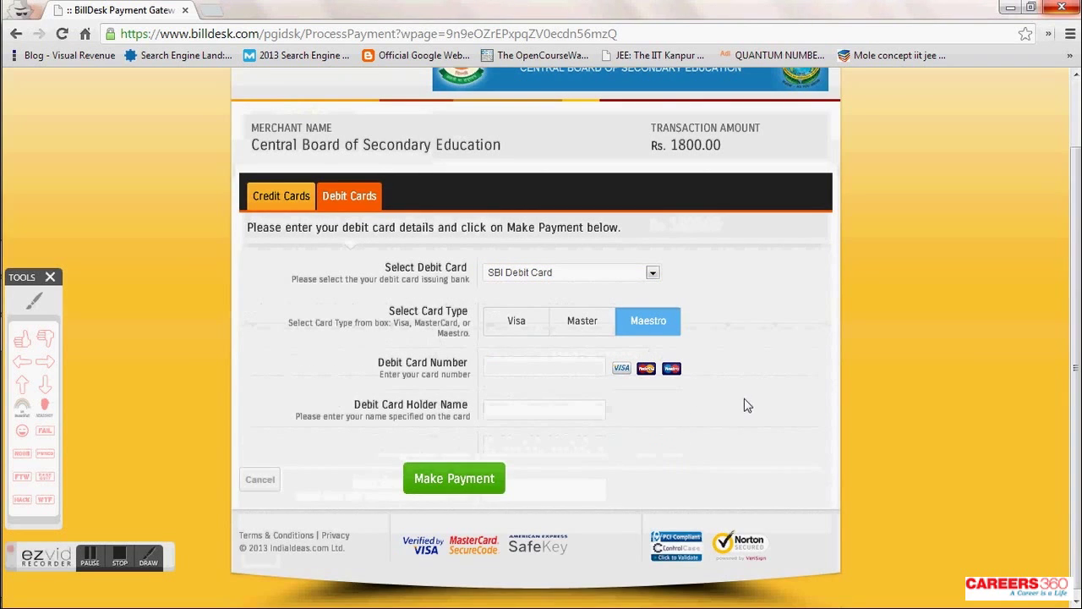
pyautogui.click(544, 369)
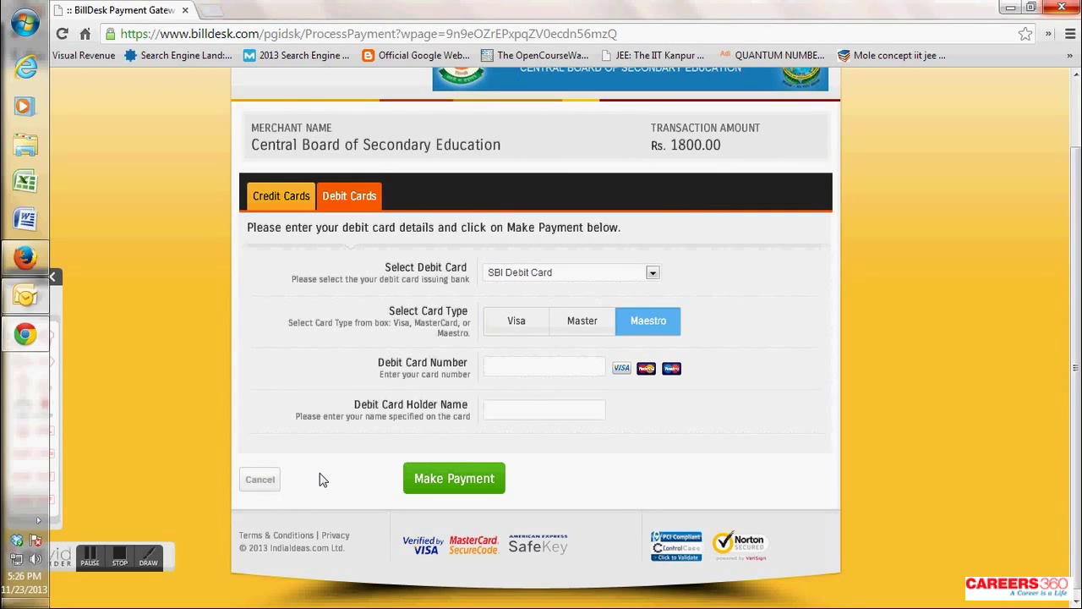
pyautogui.click(44, 361)
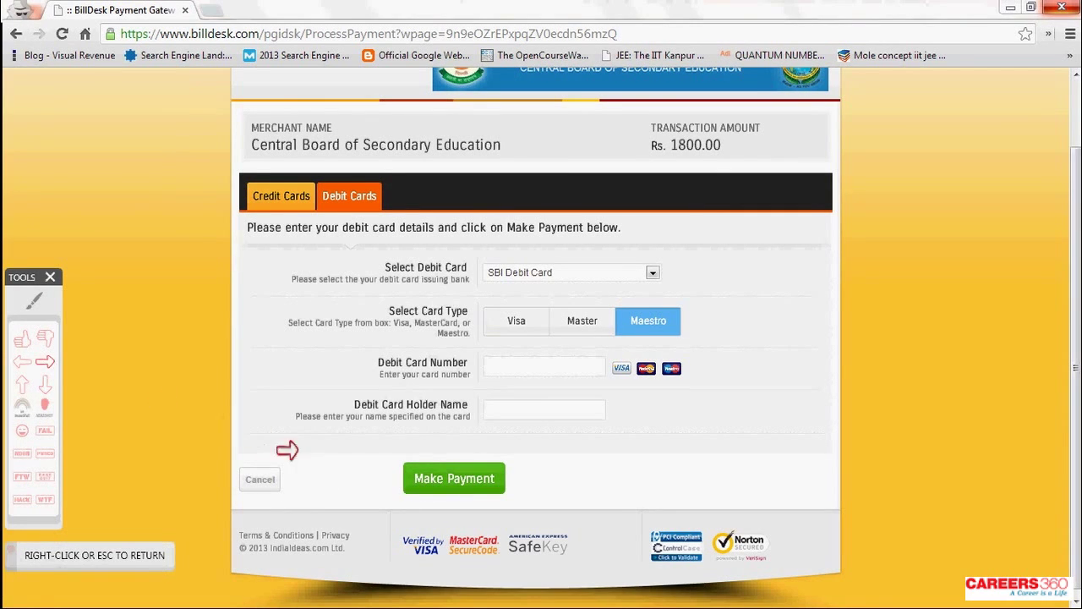
pyautogui.click(318, 464)
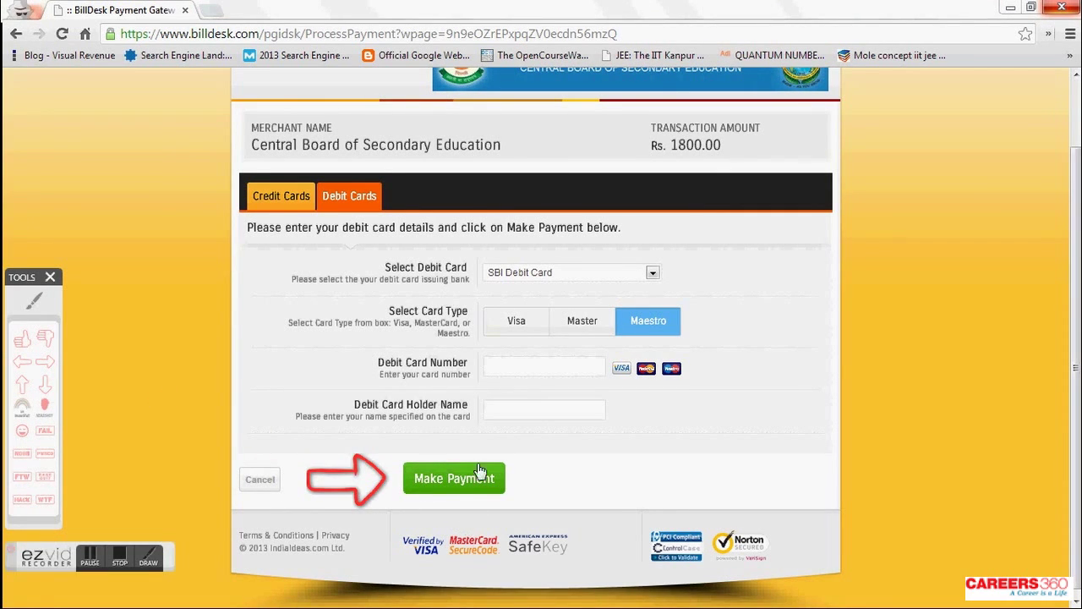
pyautogui.click(122, 558)
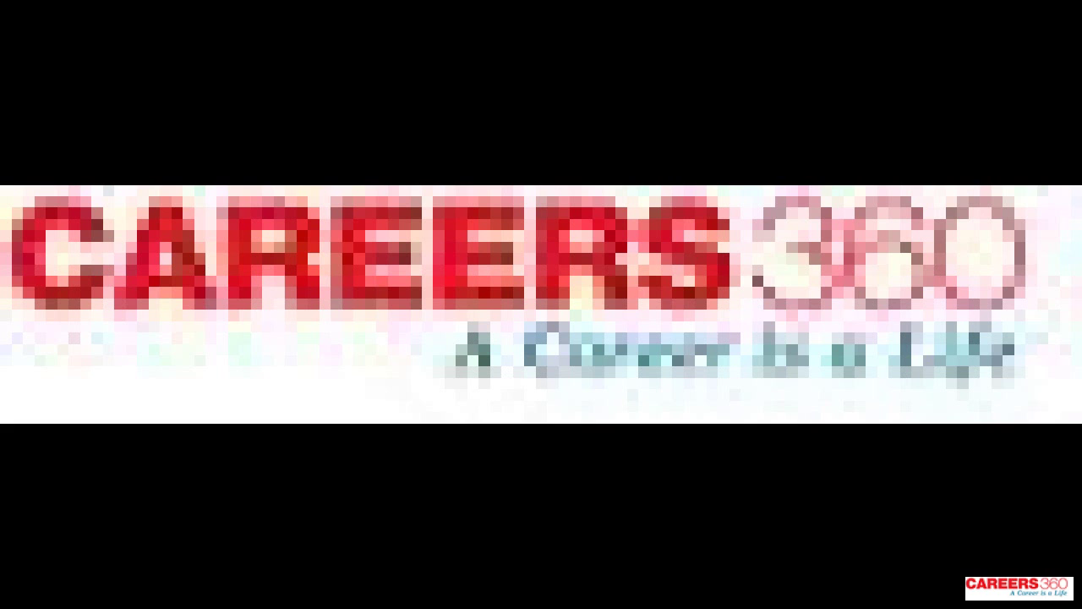